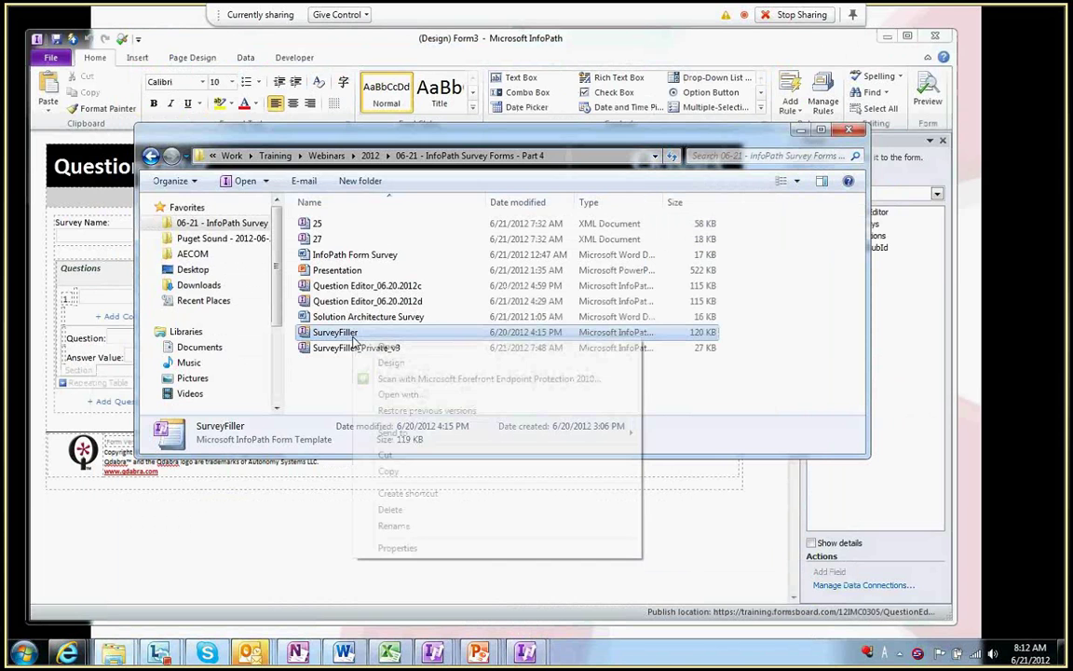
Open the SurveyFiller form template in design mode.
{"action": "left_click", "coordinate": [389, 364]}
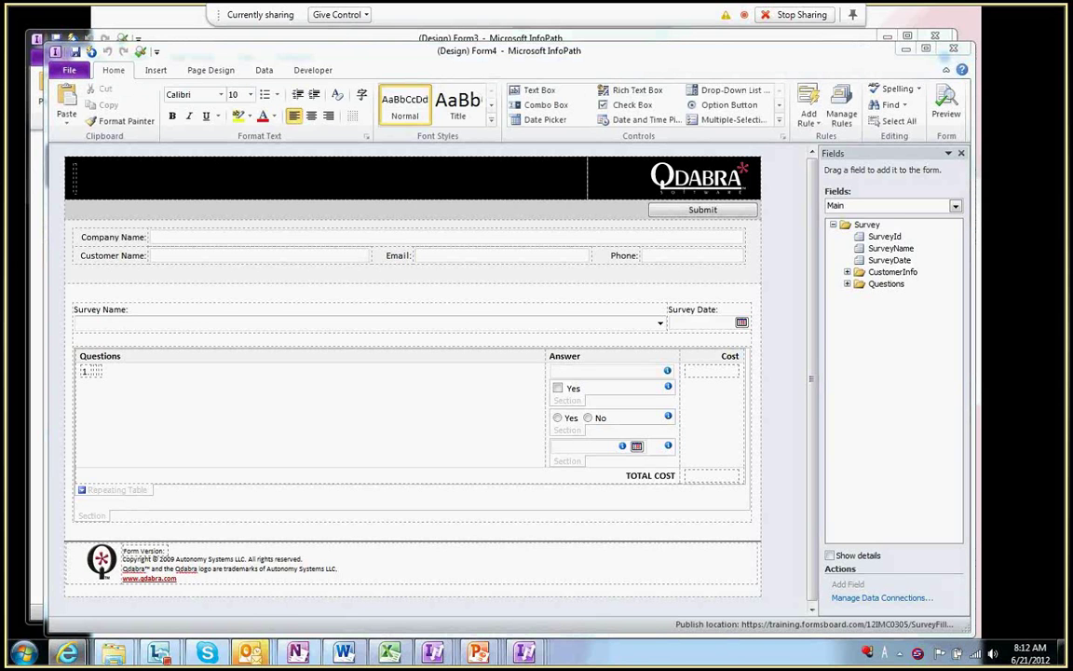
Switch to Internet Explorer in a maximized window and open form 25 from the QuestionEditor library.
{"action": "left_click", "coordinate": [67, 652]}
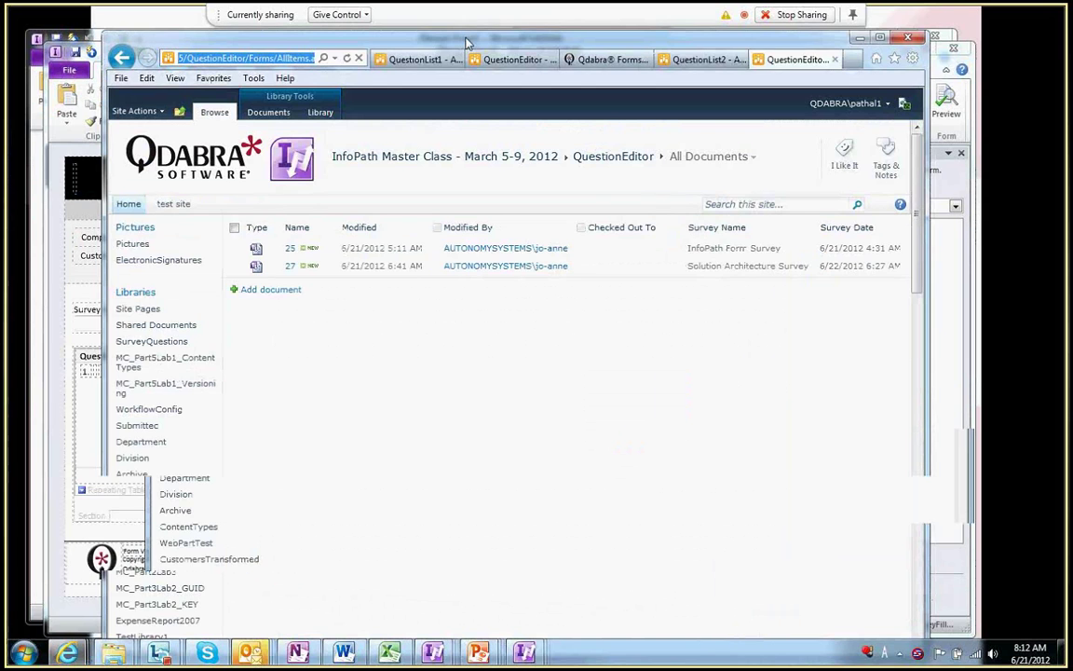
{"action": "double_click", "coordinate": [469, 40]}
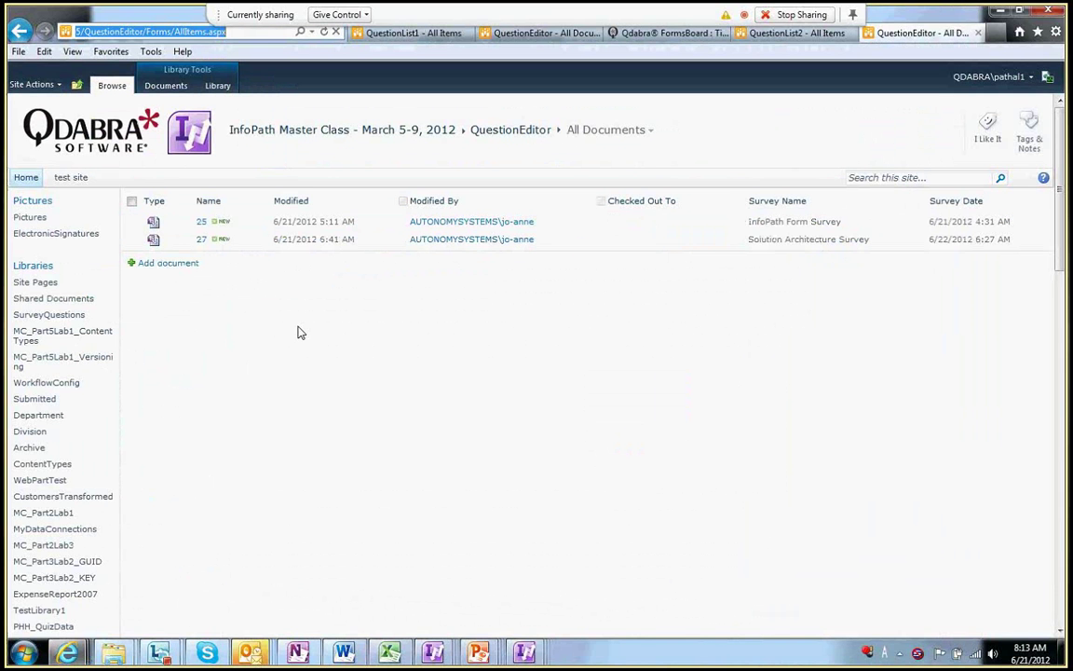
{"action": "left_click", "coordinate": [201, 222]}
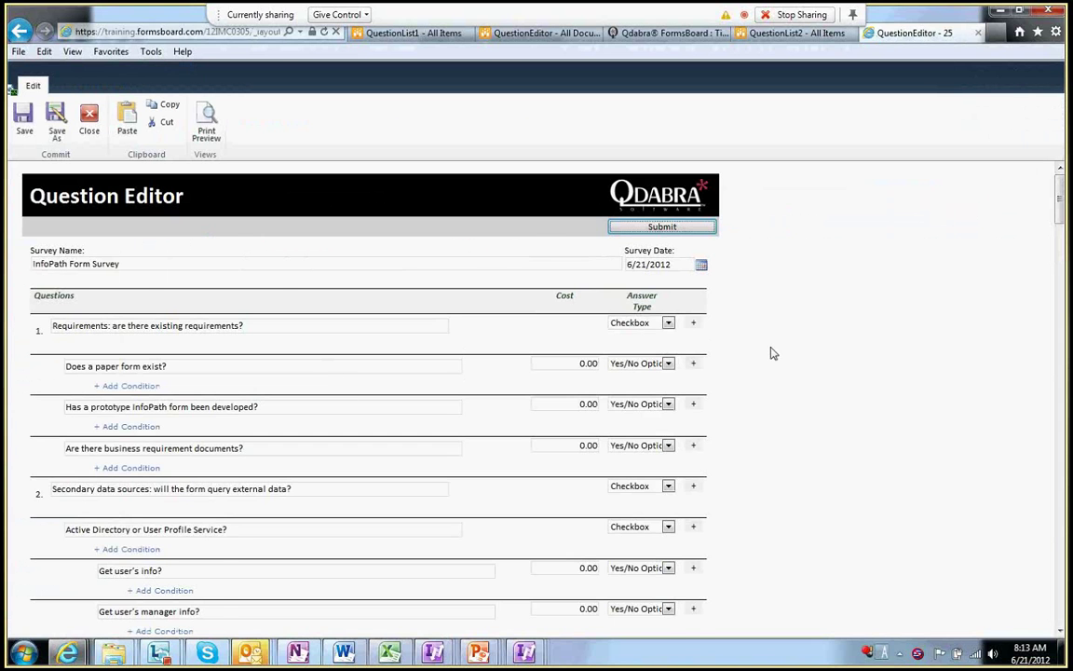
Review the InfoPath Form Survey's questions, nested sub-questions and answer types through to the condition on "How many tabs? (conditional on previous)".
{"action": "scroll", "coordinate": [661, 405], "scroll_direction": "down", "scroll_amount": 3}
{"action": "scroll", "coordinate": [661, 406], "scroll_direction": "down", "scroll_amount": 12}
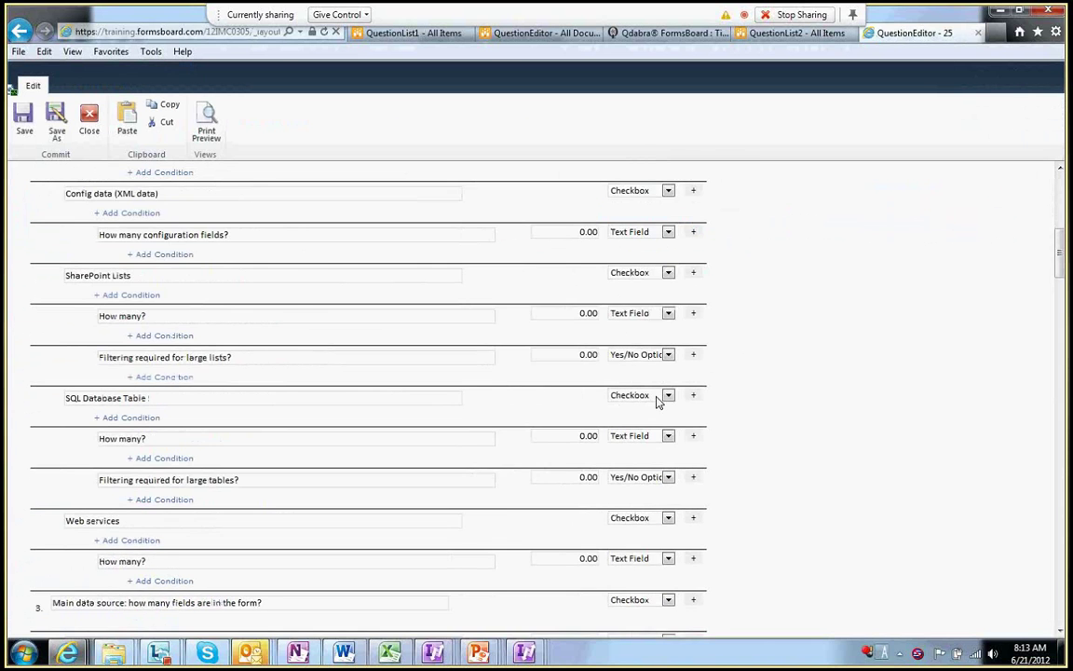
{"action": "scroll", "coordinate": [518, 387], "scroll_direction": "up", "scroll_amount": 2}
{"action": "scroll", "coordinate": [518, 386], "scroll_direction": "up", "scroll_amount": 12}
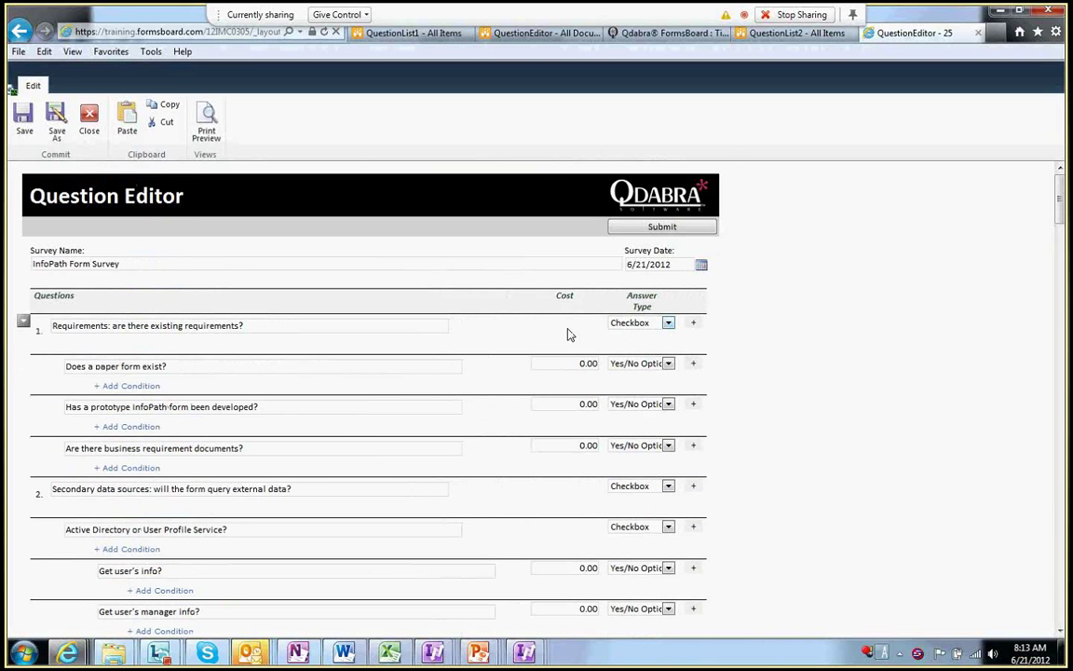
{"action": "scroll", "coordinate": [418, 402], "scroll_direction": "down", "scroll_amount": 3}
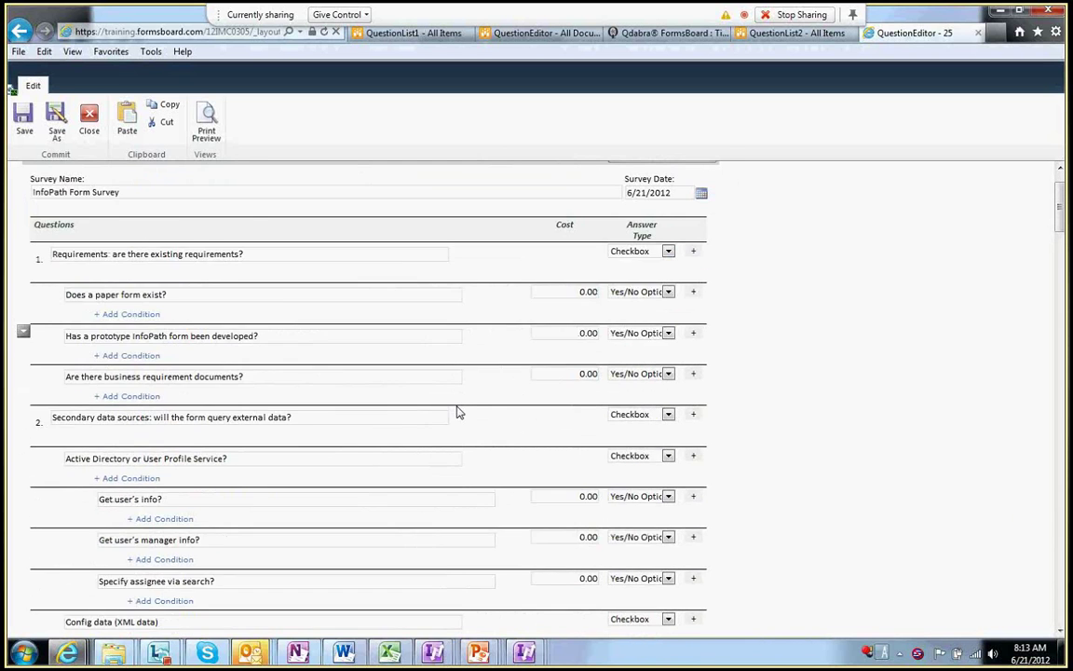
{"action": "scroll", "coordinate": [652, 438], "scroll_direction": "down", "scroll_amount": 8}
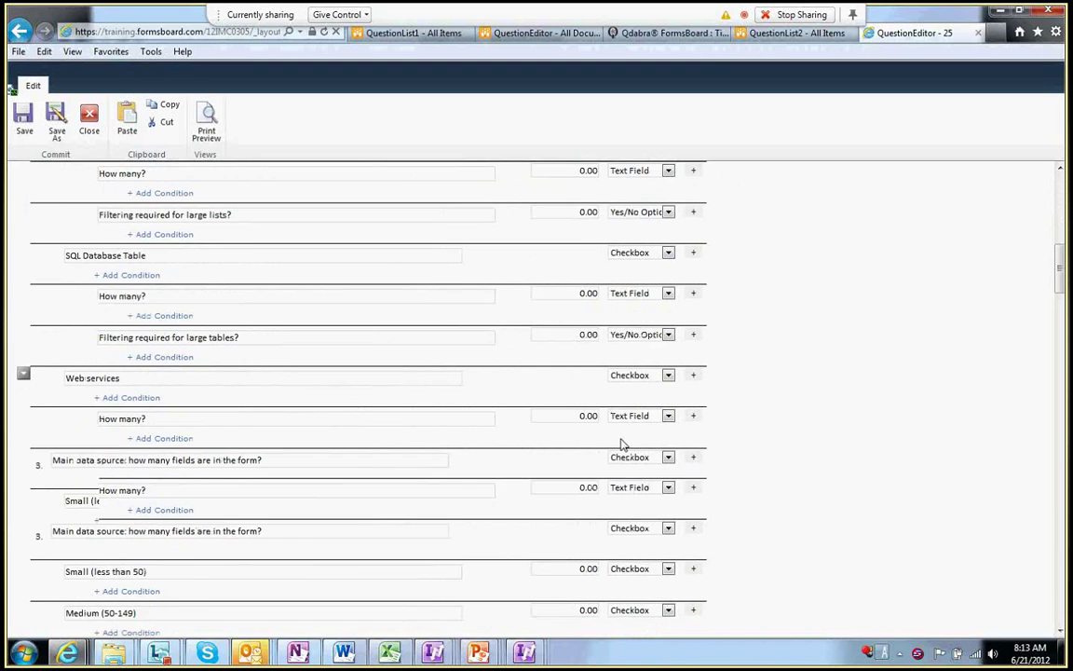
{"action": "scroll", "coordinate": [524, 457], "scroll_direction": "down", "scroll_amount": 1}
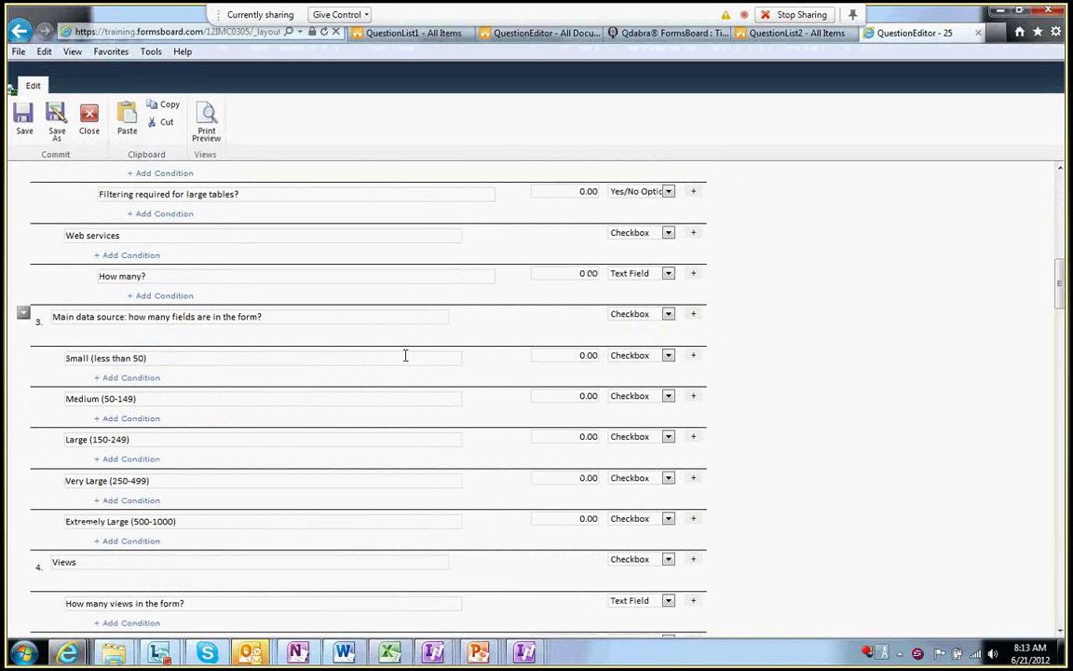
{"action": "scroll", "coordinate": [405, 355], "scroll_direction": "down", "scroll_amount": 9}
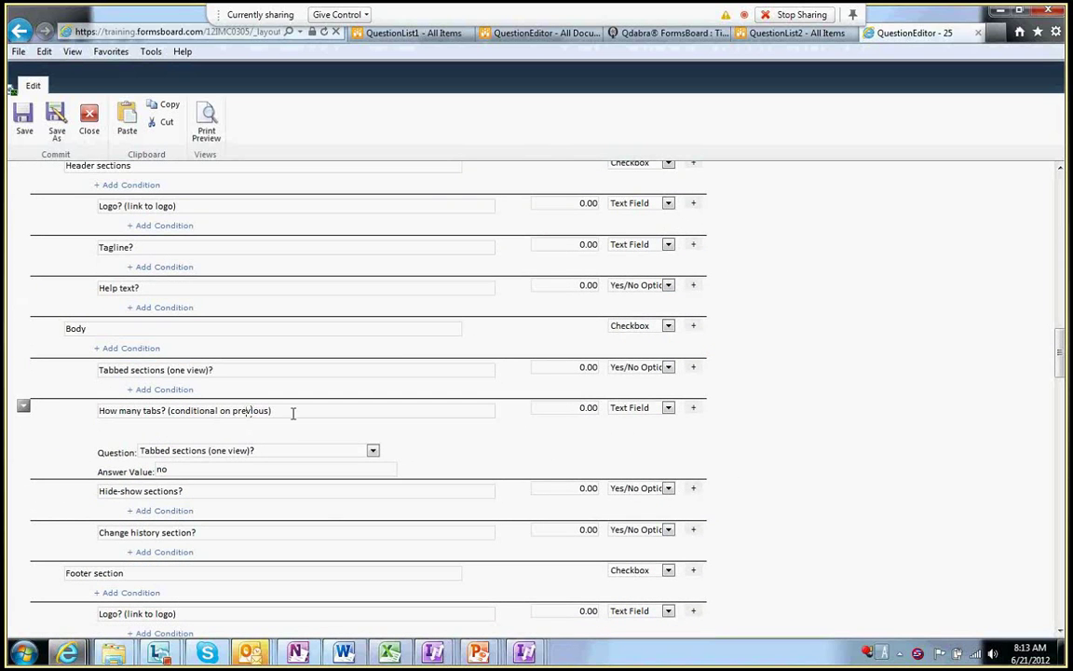
{"action": "scroll", "coordinate": [207, 451], "scroll_direction": "down", "scroll_amount": 1}
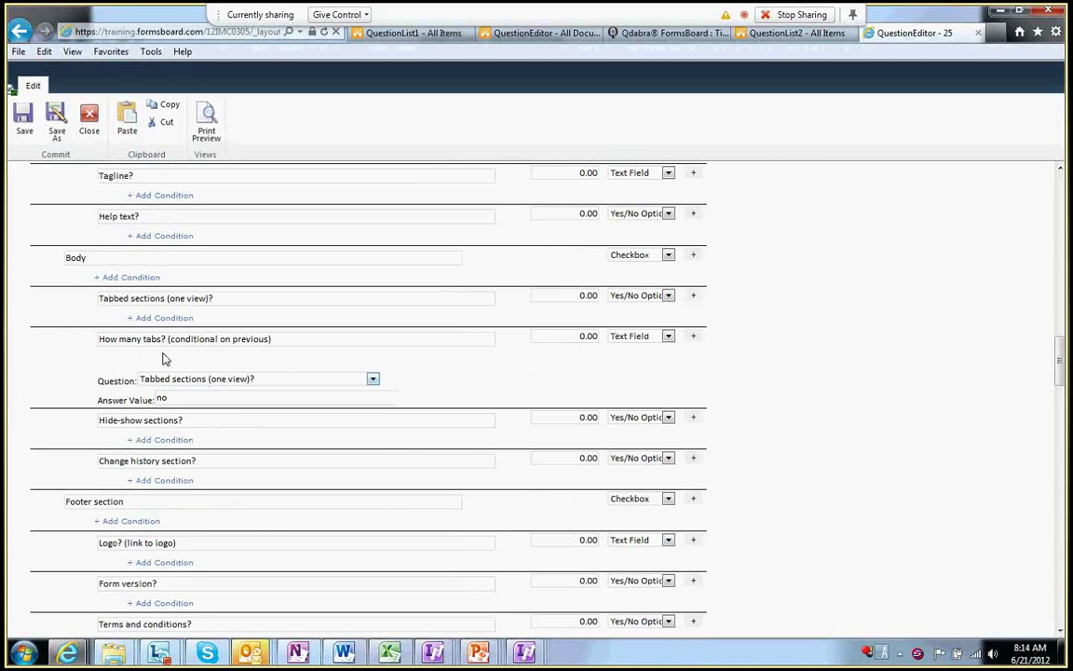
Inspect the available condition questions for "How many tabs?", look over the remaining questions and close the form.
{"action": "left_click", "coordinate": [374, 379]}
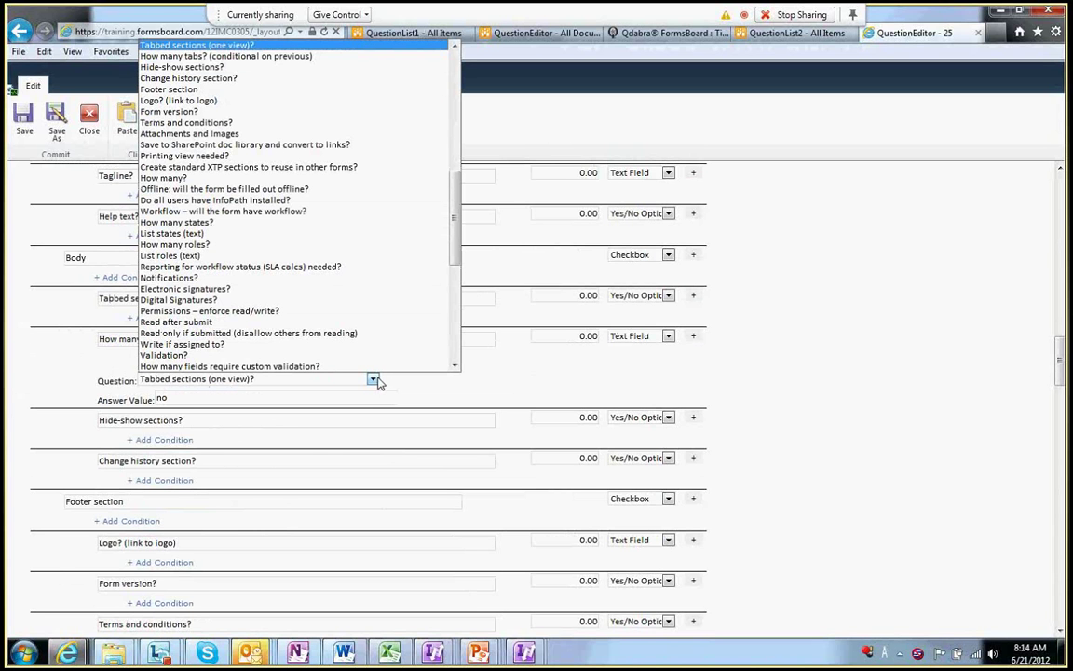
{"action": "left_click", "coordinate": [374, 380]}
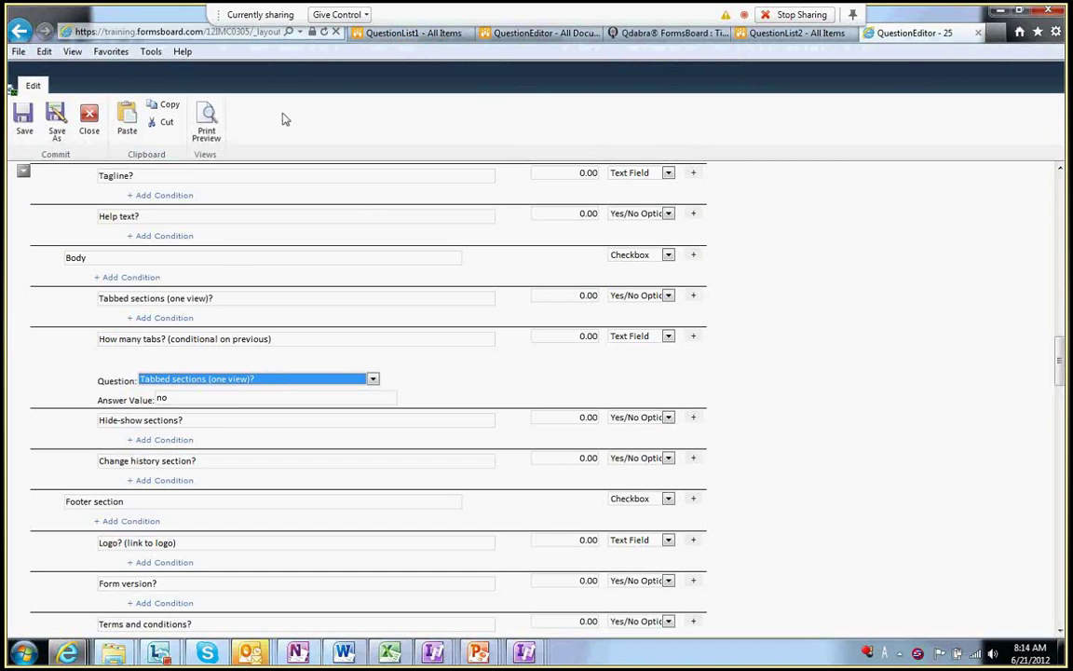
{"action": "scroll", "coordinate": [360, 196], "scroll_direction": "down", "scroll_amount": 10}
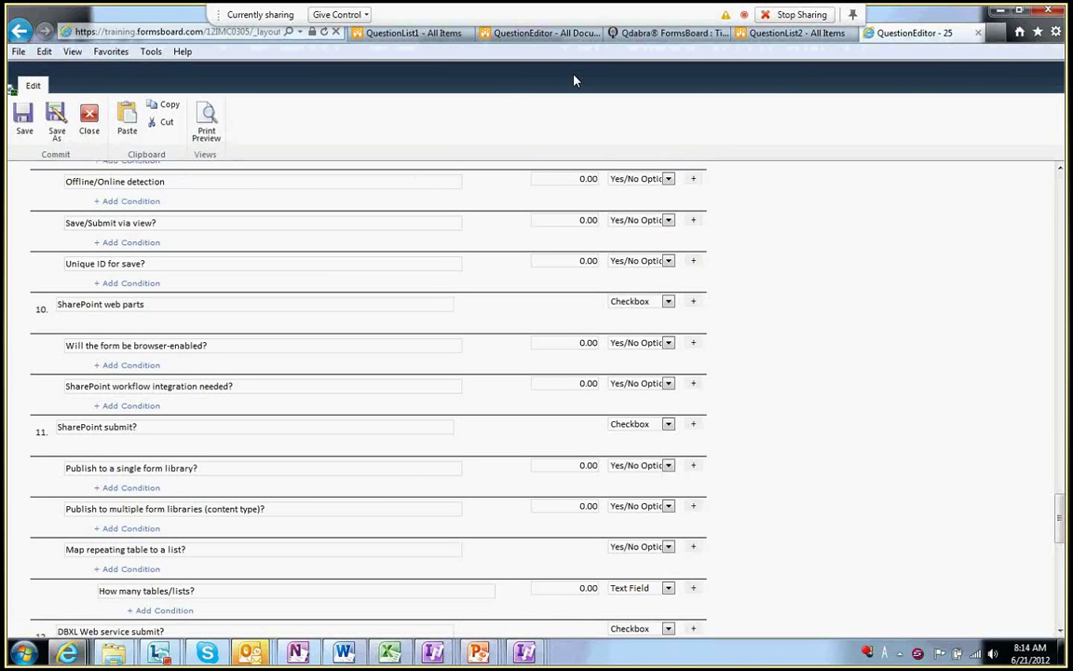
{"action": "left_click", "coordinate": [89, 118]}
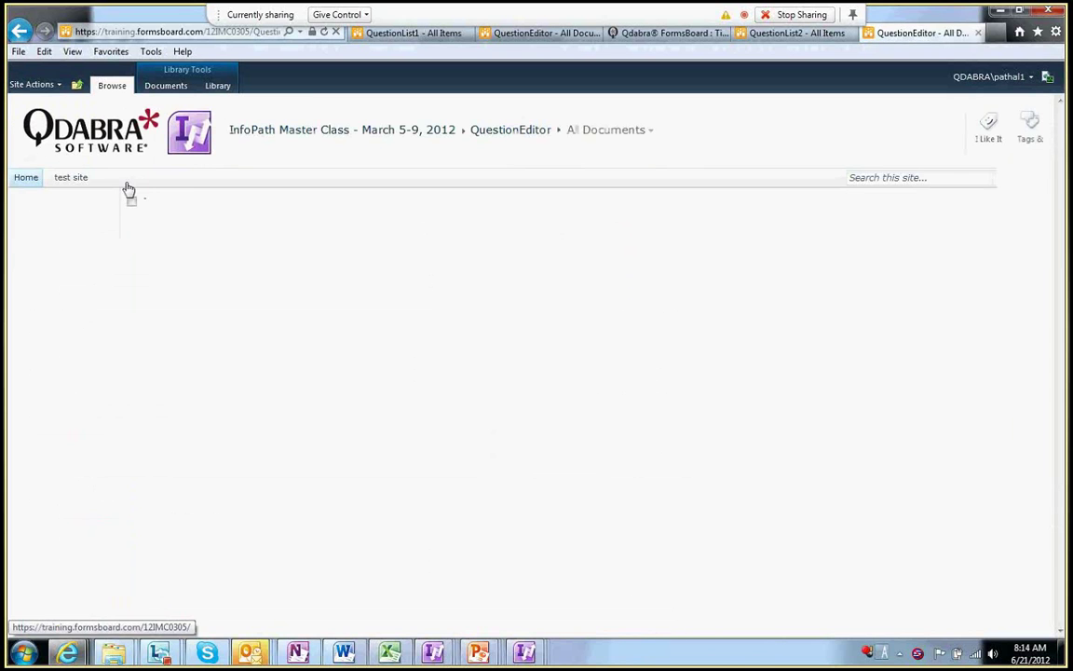
Add a new document in the SurveyFiller library and set its survey name to InfoPath Form Survey.
{"action": "scroll", "coordinate": [84, 401], "scroll_direction": "down", "scroll_amount": 10}
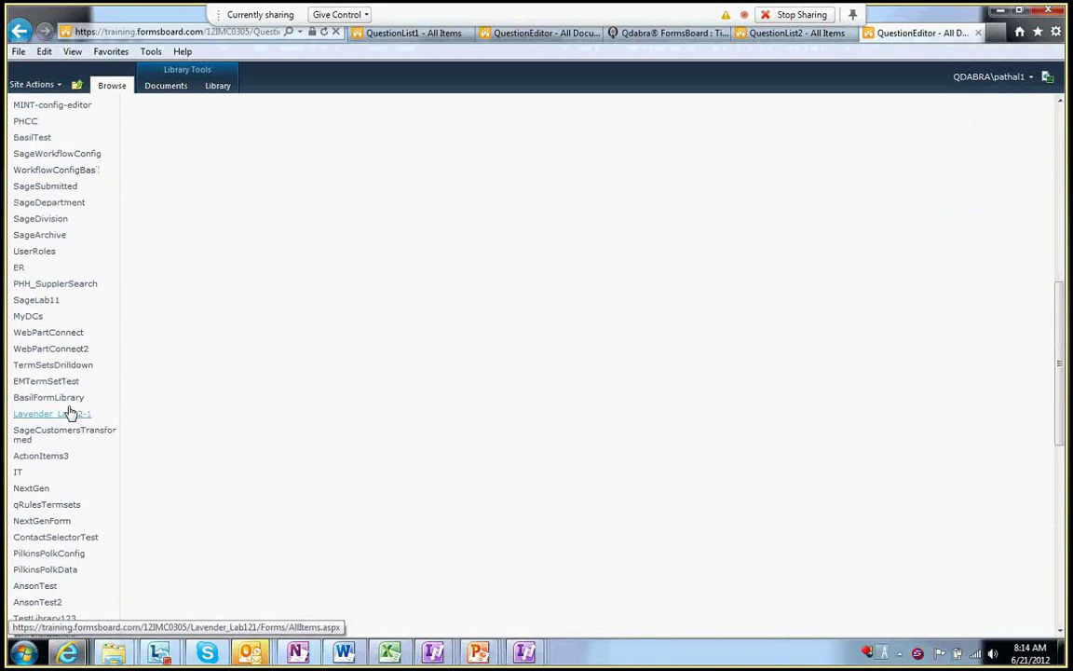
{"action": "scroll", "coordinate": [70, 411], "scroll_direction": "down", "scroll_amount": 4}
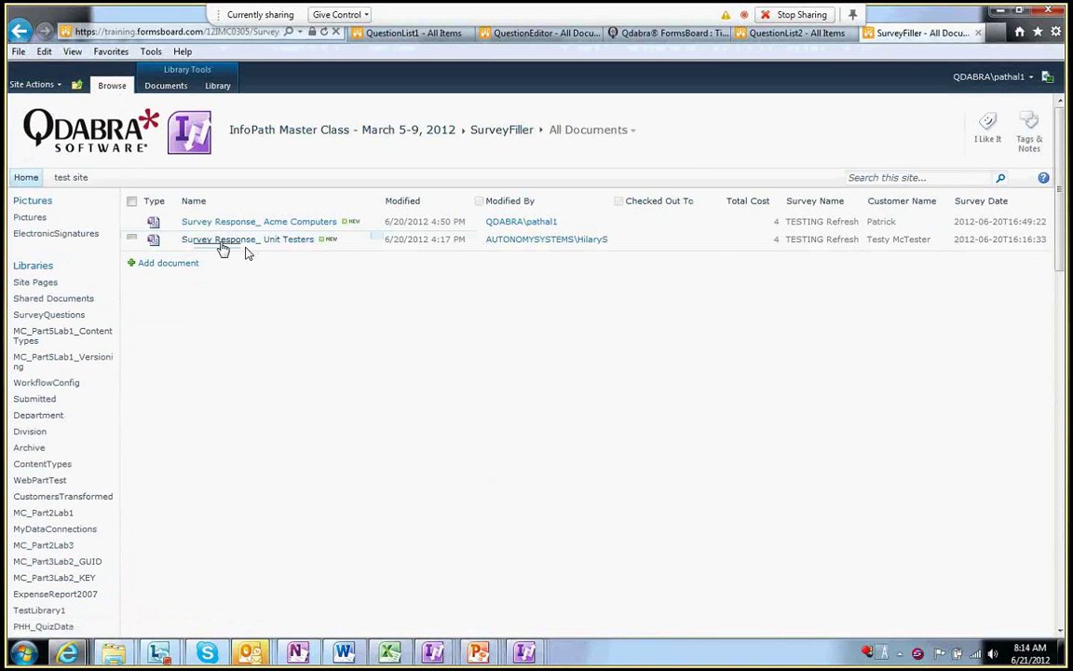
{"action": "left_click", "coordinate": [188, 269]}
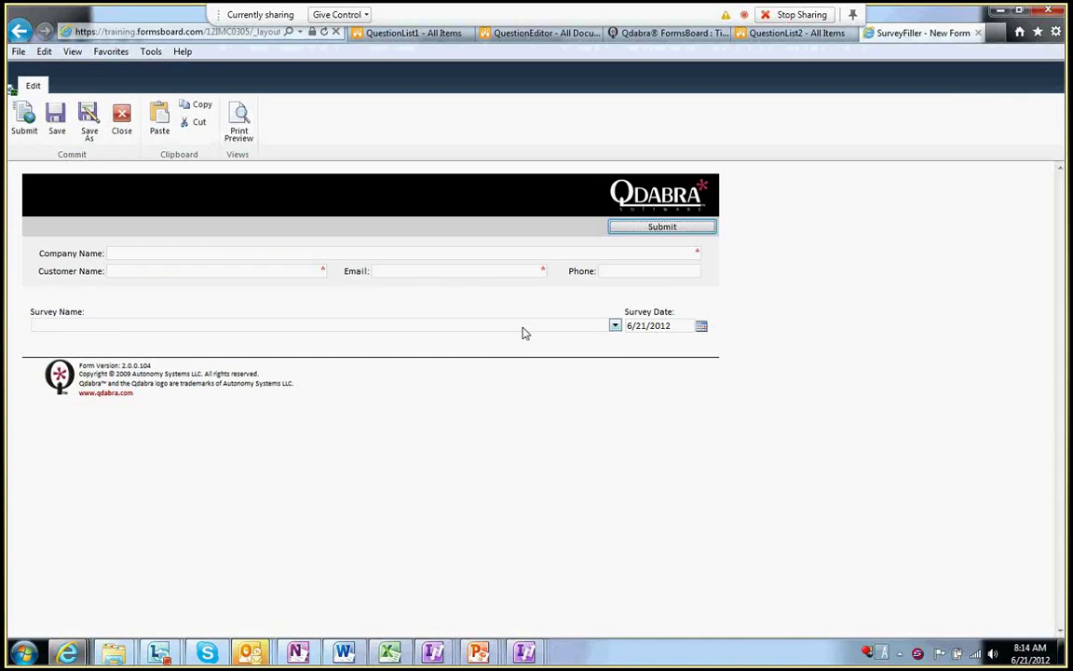
{"action": "left_click", "coordinate": [522, 328]}
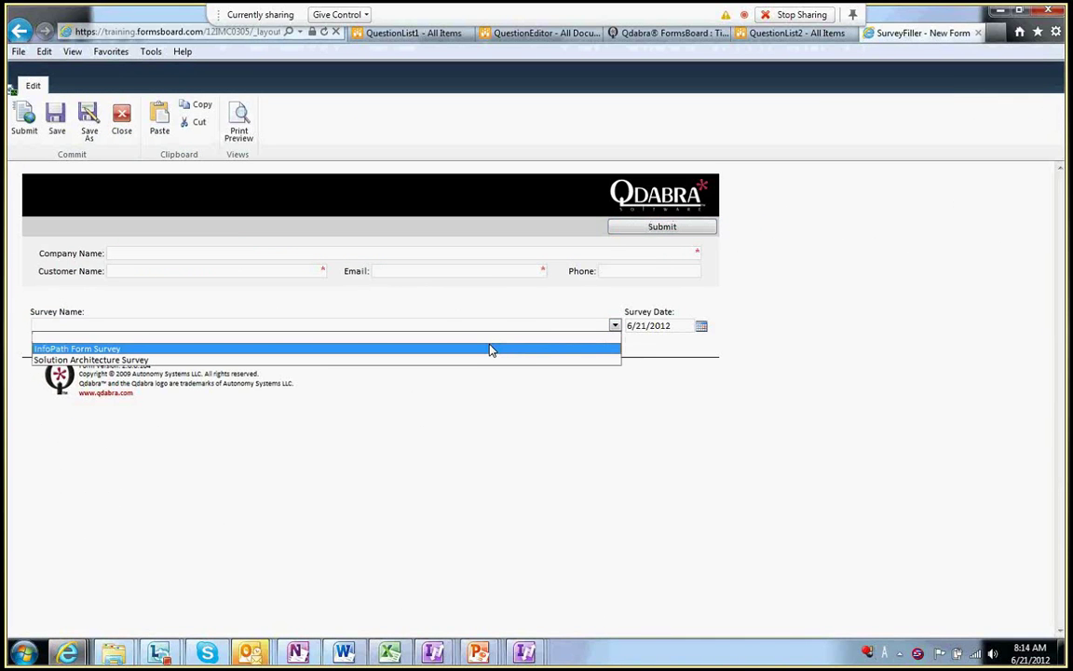
{"action": "left_click", "coordinate": [491, 350]}
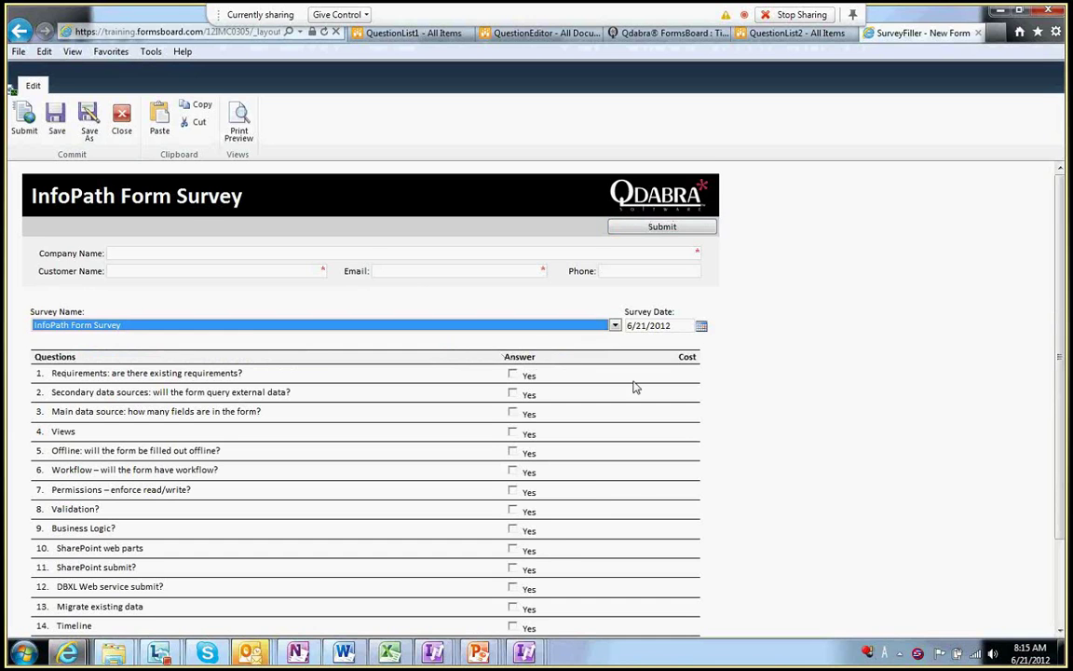
Answer Yes to Business Logic, Views and the Body sub-question under Views.
{"action": "scroll", "coordinate": [750, 419], "scroll_direction": "down", "scroll_amount": 1}
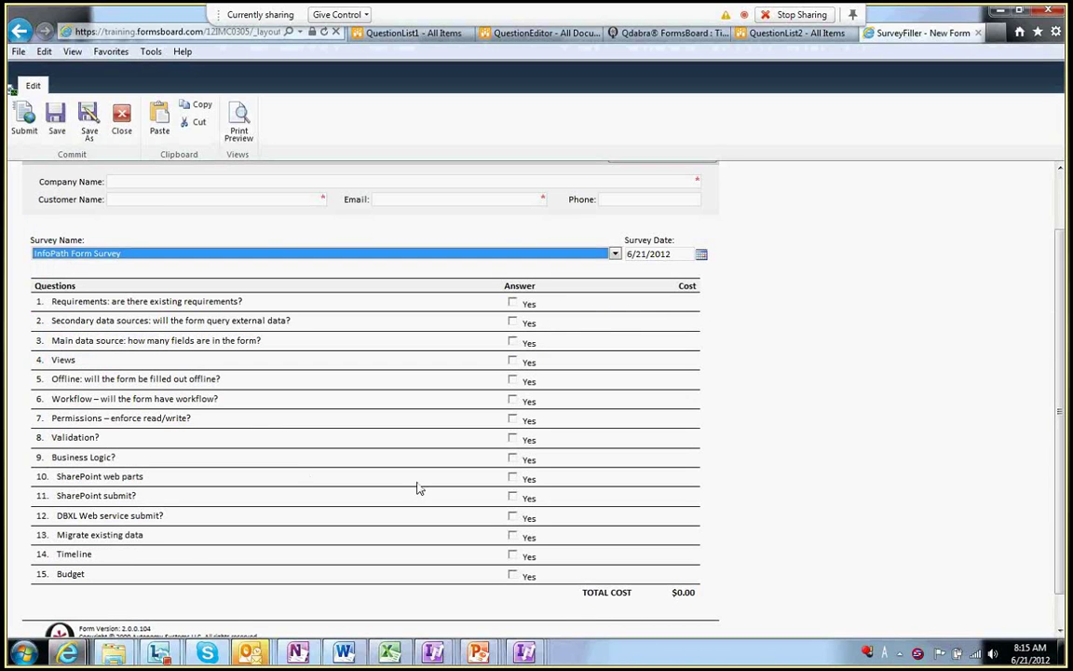
{"action": "left_click", "coordinate": [513, 458]}
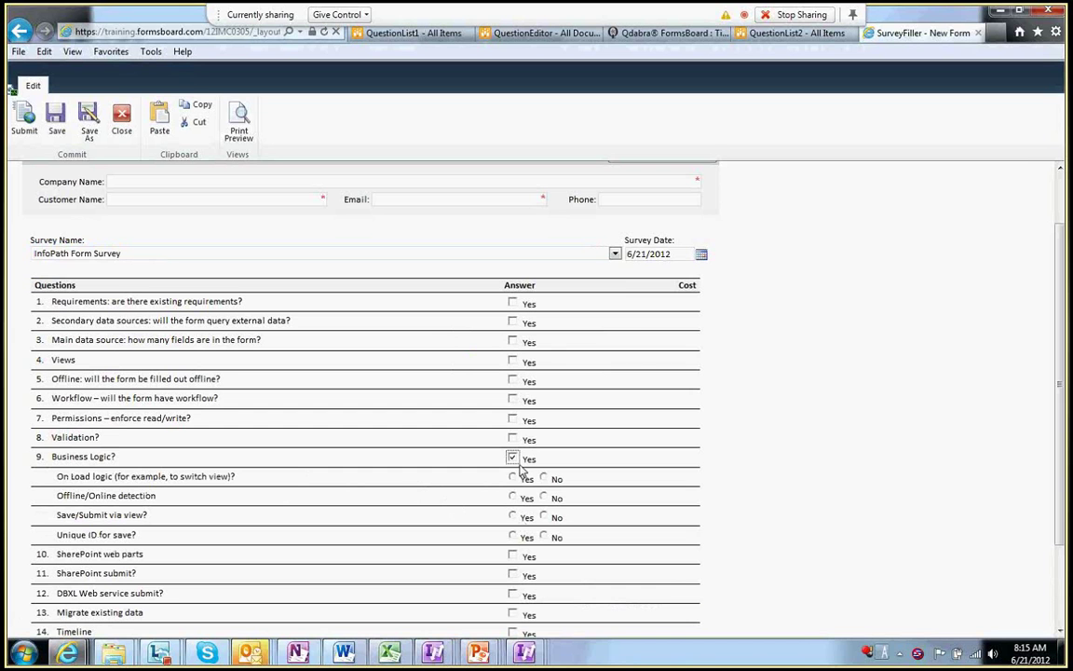
{"action": "left_click", "coordinate": [513, 362]}
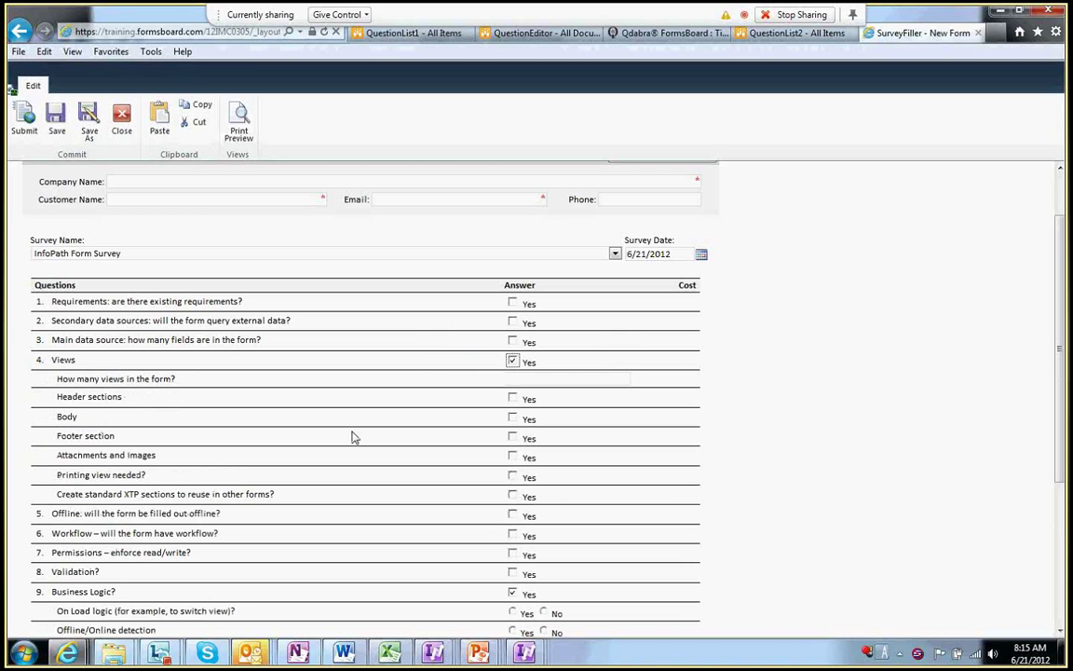
{"action": "left_click", "coordinate": [512, 418]}
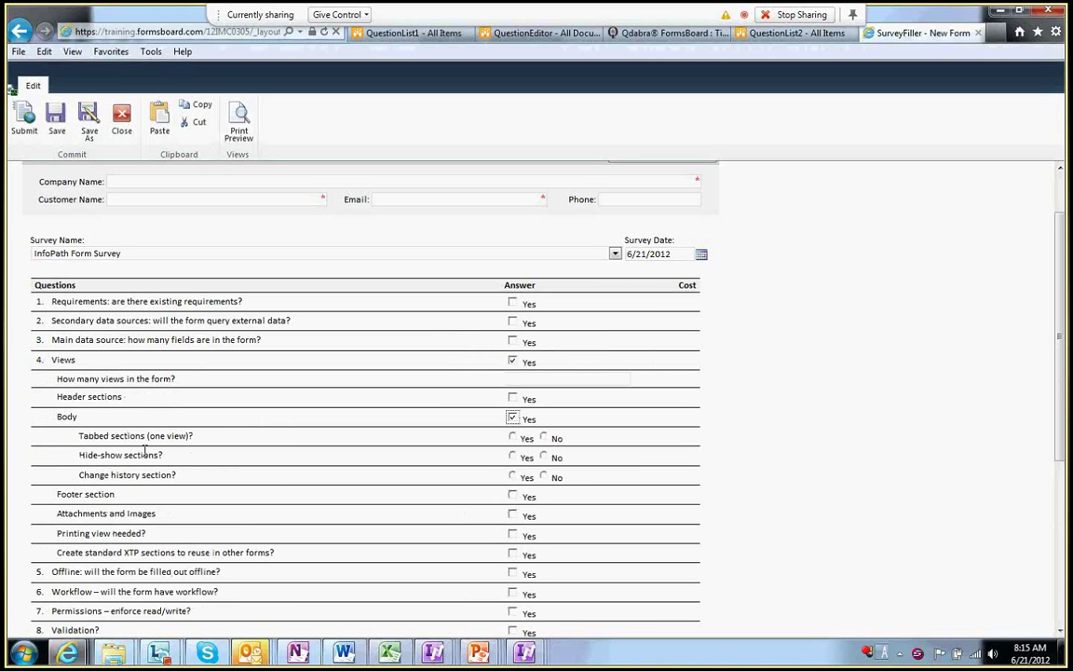
Try No and settle on Yes for "Tabbed sections (one view)?", enter the "How many tabs?" field, and look over the remaining questions.
{"action": "left_click", "coordinate": [544, 440]}
{"action": "left_click", "coordinate": [518, 440]}
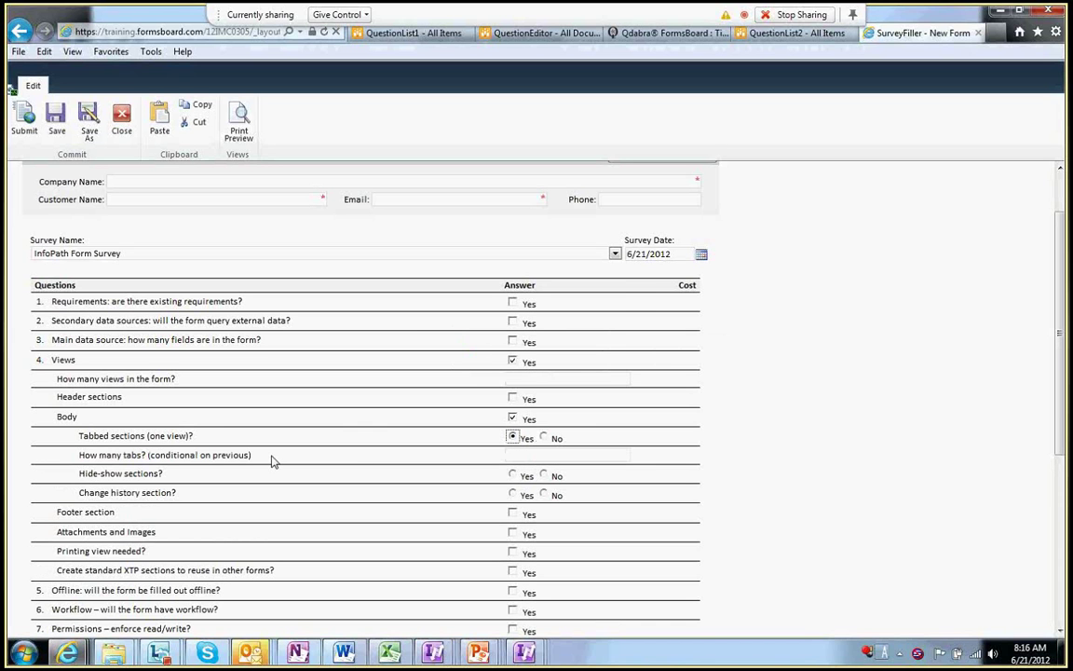
{"action": "left_click", "coordinate": [517, 454]}
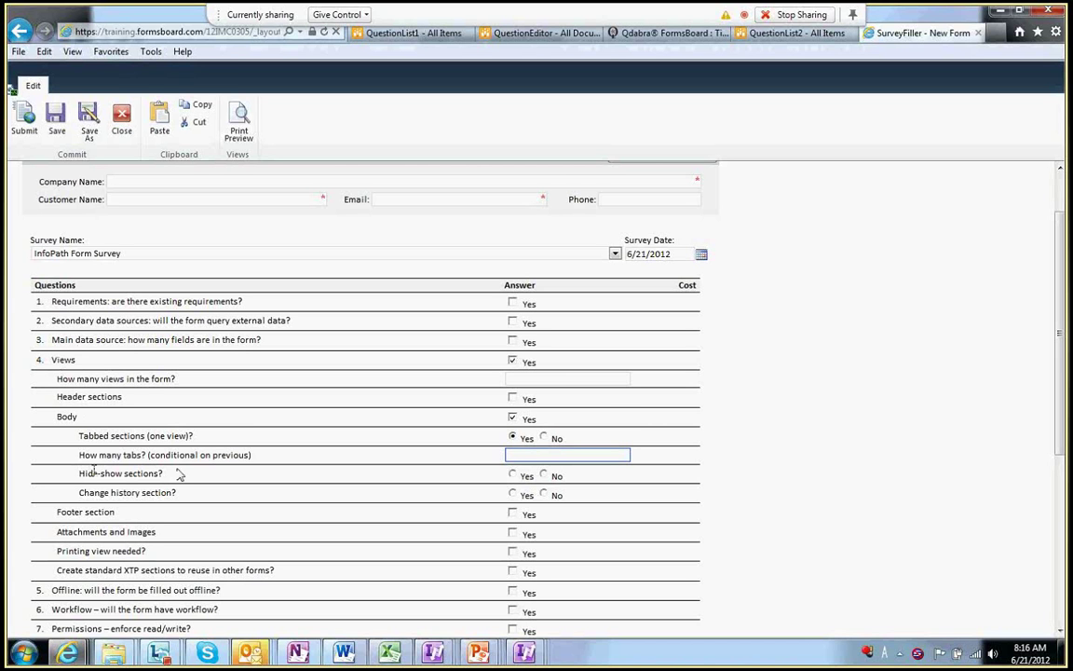
{"action": "left_click", "coordinate": [512, 434]}
{"action": "scroll", "coordinate": [512, 430], "scroll_direction": "down", "scroll_amount": 3}
{"action": "scroll", "coordinate": [462, 438], "scroll_direction": "down", "scroll_amount": 3}
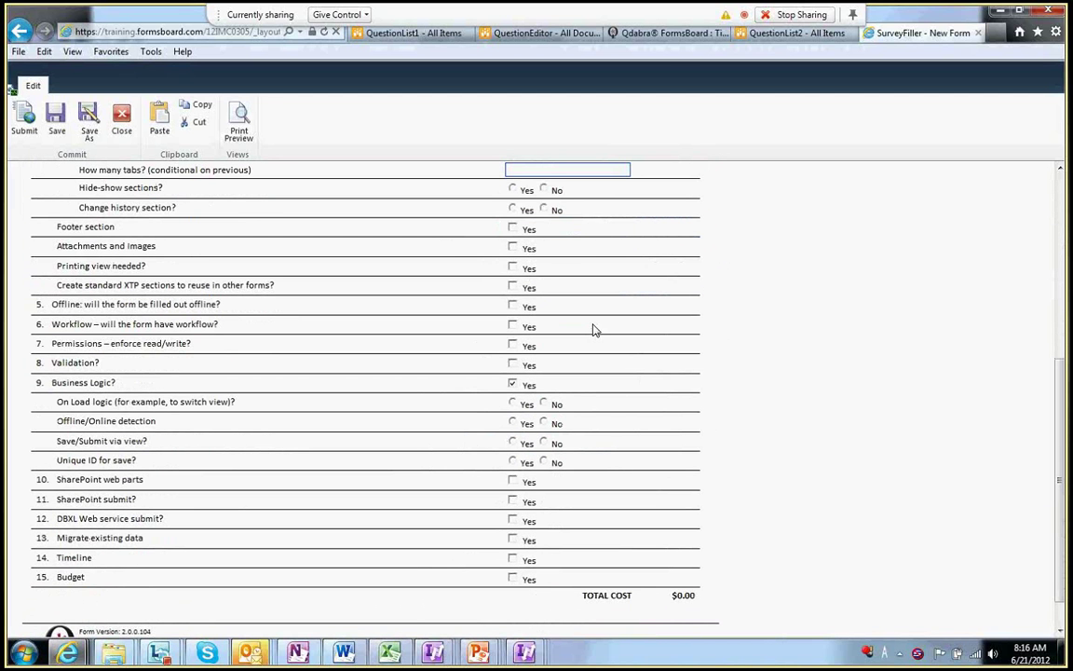
Switch to the QuestionList2 list and examine its question IDs, levels, parent IDs and answer data types.
{"action": "left_click", "coordinate": [788, 32]}
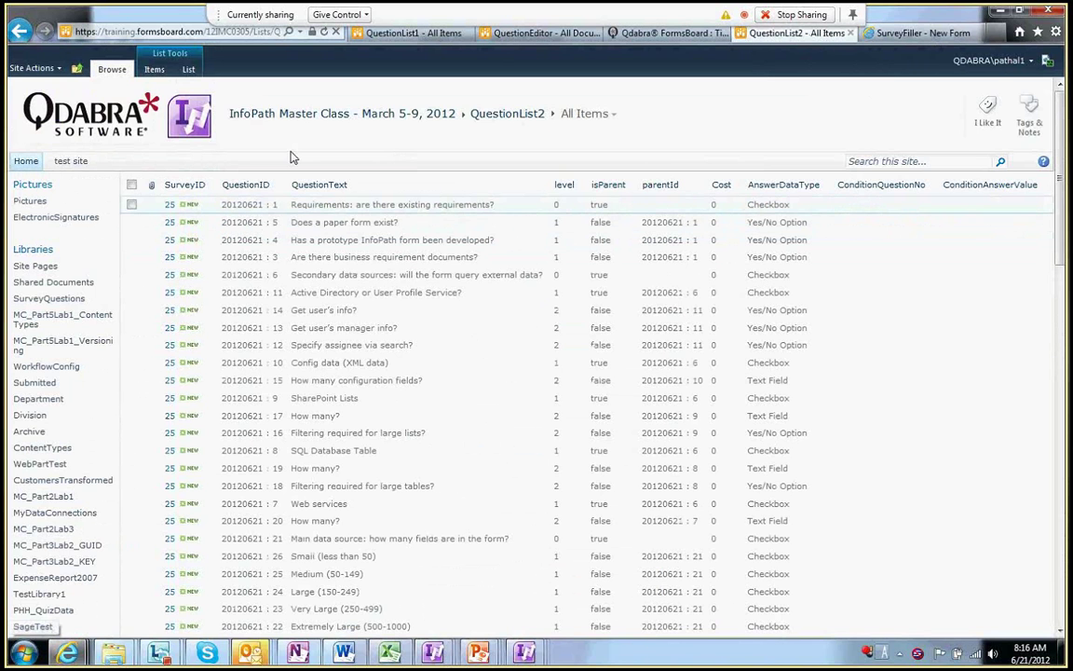
{"action": "scroll", "coordinate": [158, 448], "scroll_direction": "down", "scroll_amount": 5}
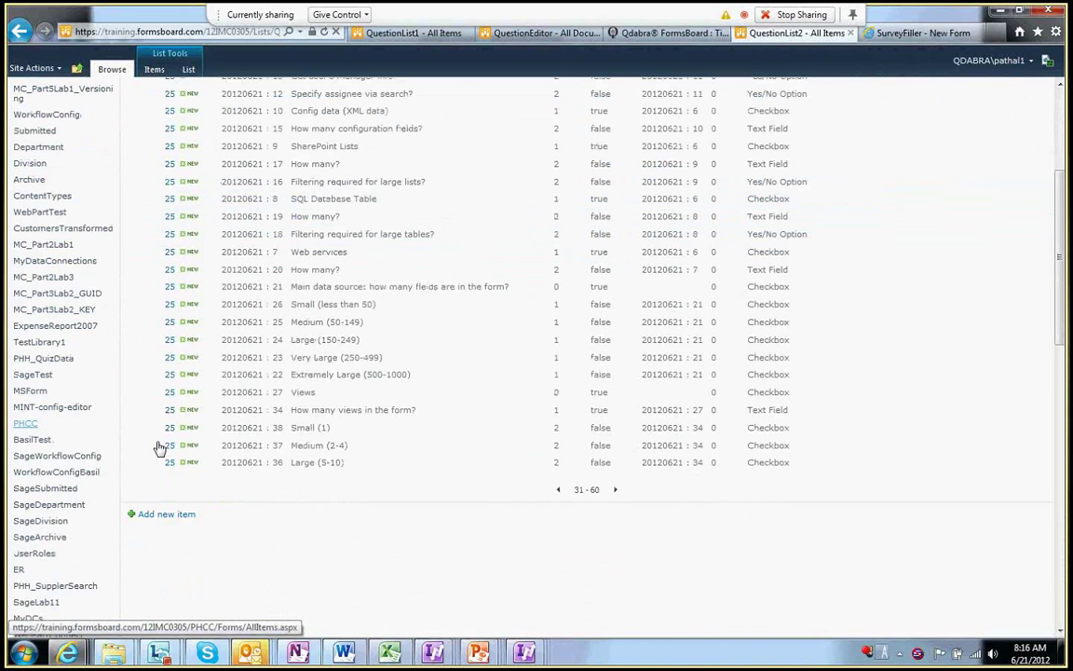
{"action": "scroll", "coordinate": [223, 457], "scroll_direction": "up", "scroll_amount": 1}
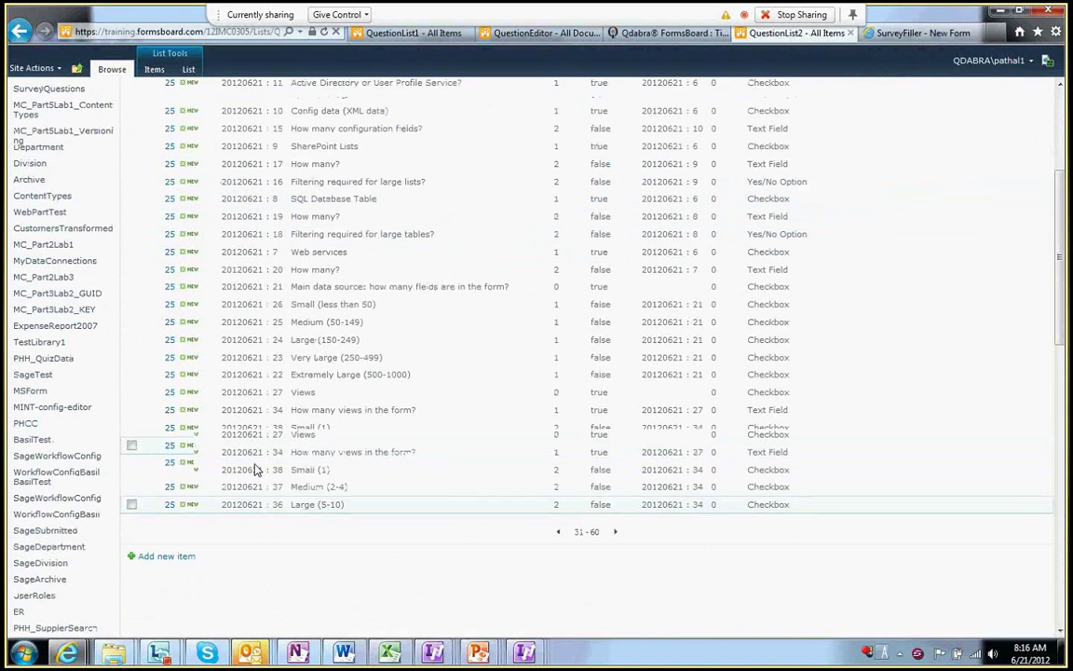
{"action": "scroll", "coordinate": [298, 376], "scroll_direction": "up", "scroll_amount": 3}
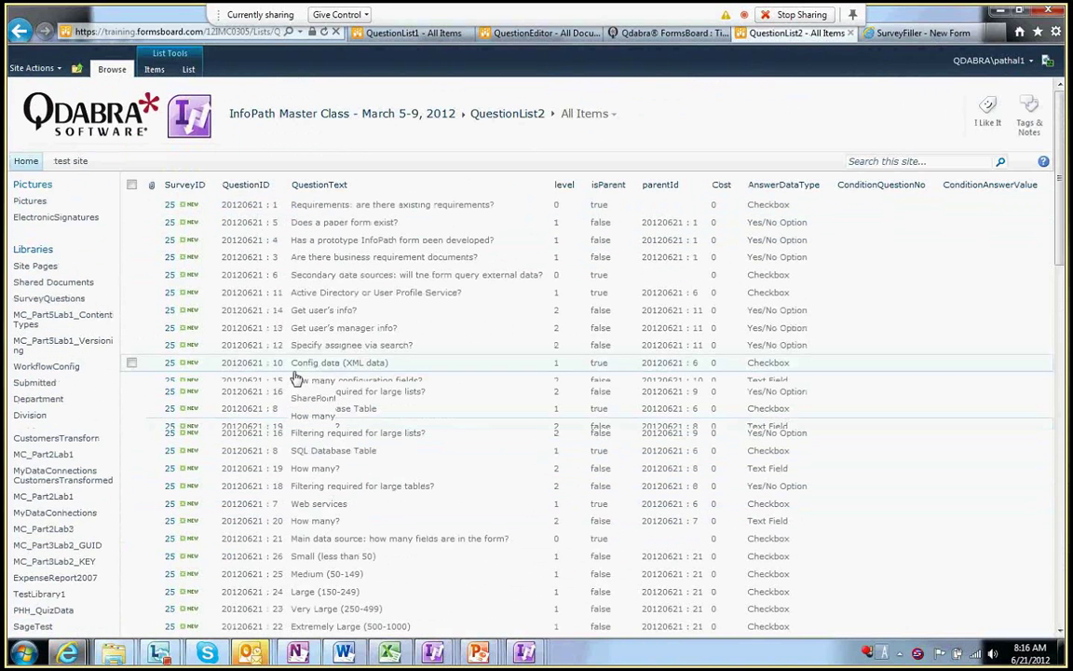
Open the QuestionList1 list and check the survey names and their IDs.
{"action": "scroll", "coordinate": [76, 445], "scroll_direction": "down", "scroll_amount": 15}
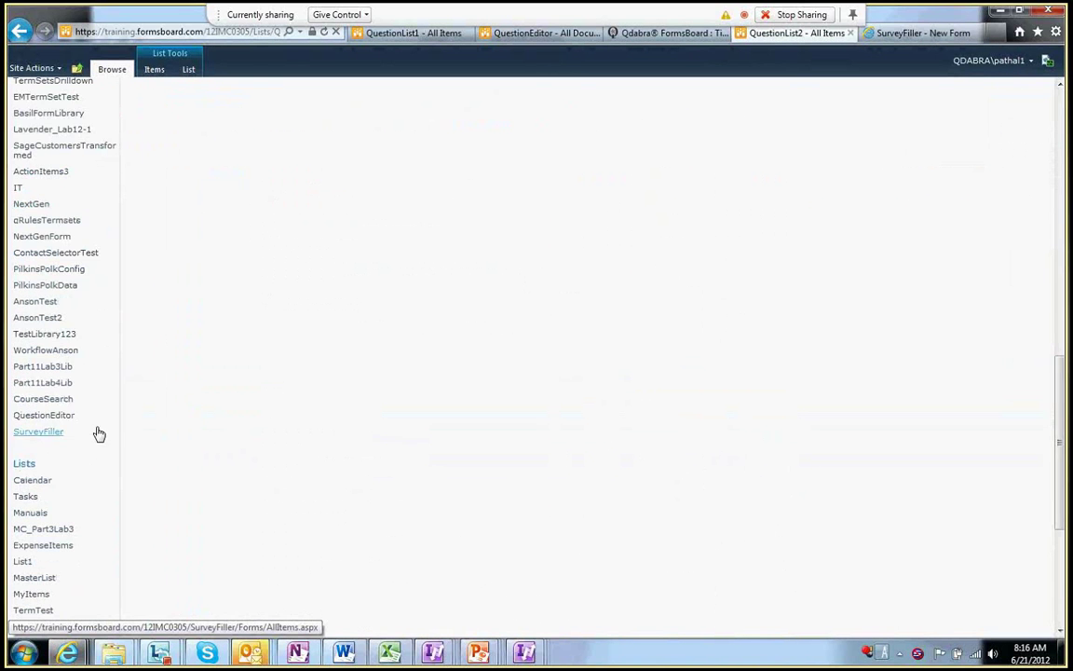
{"action": "scroll", "coordinate": [108, 474], "scroll_direction": "down", "scroll_amount": 6}
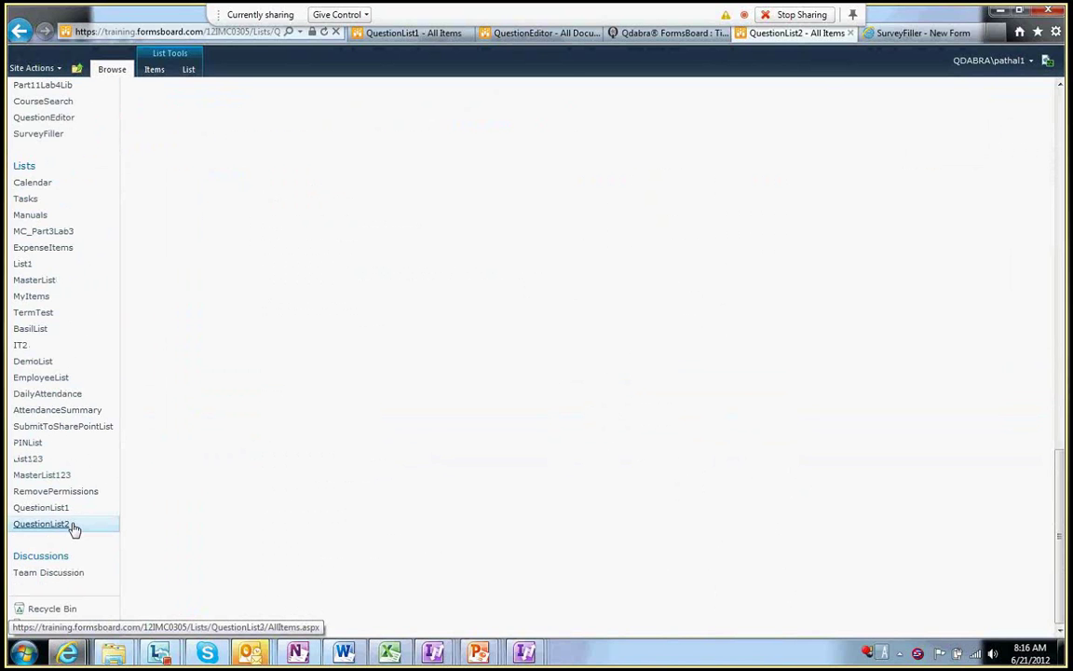
{"action": "left_click", "coordinate": [52, 508]}
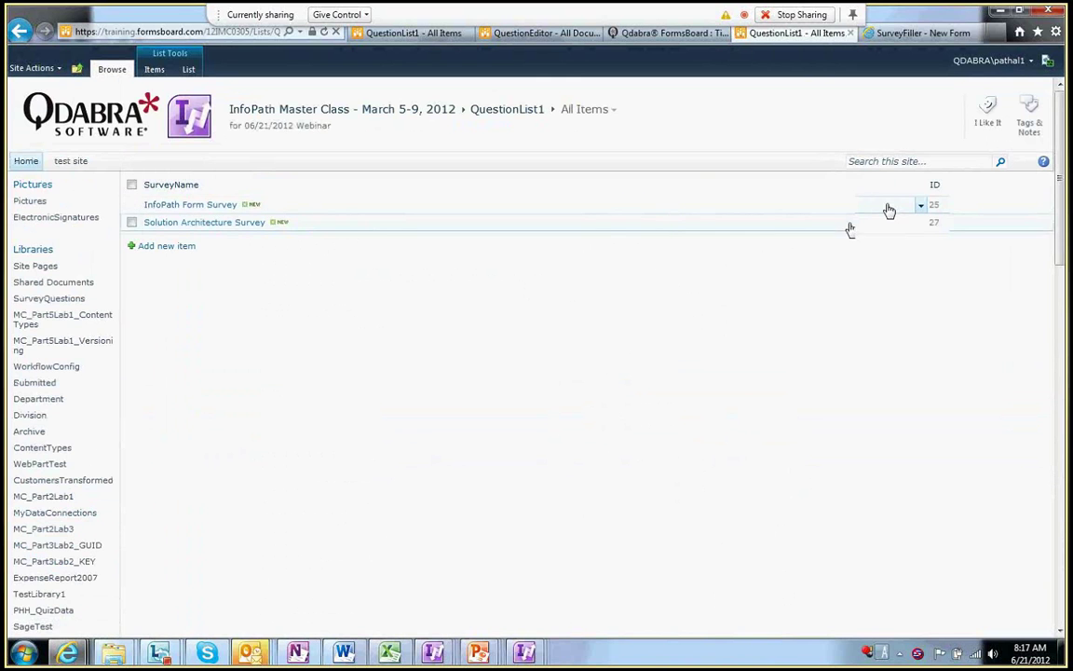
{"action": "scroll", "coordinate": [335, 361], "scroll_direction": "down", "scroll_amount": 15}
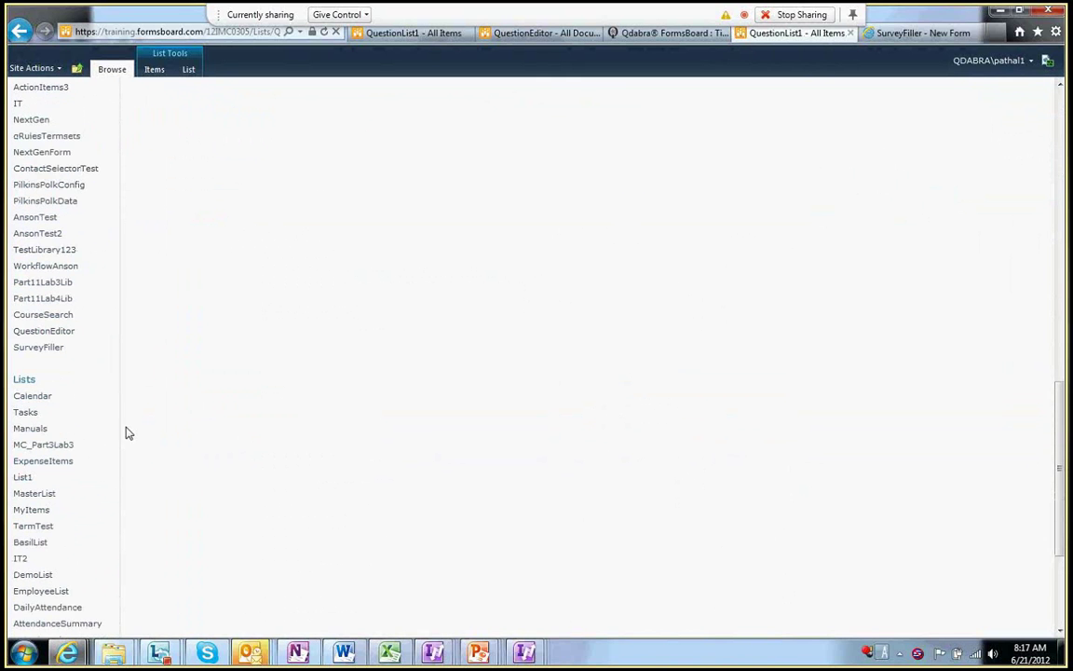
Open the QuestionList2 list, go to its second page of items and examine the survey 25 questions and the list commands.
{"action": "scroll", "coordinate": [79, 536], "scroll_direction": "down", "scroll_amount": 5}
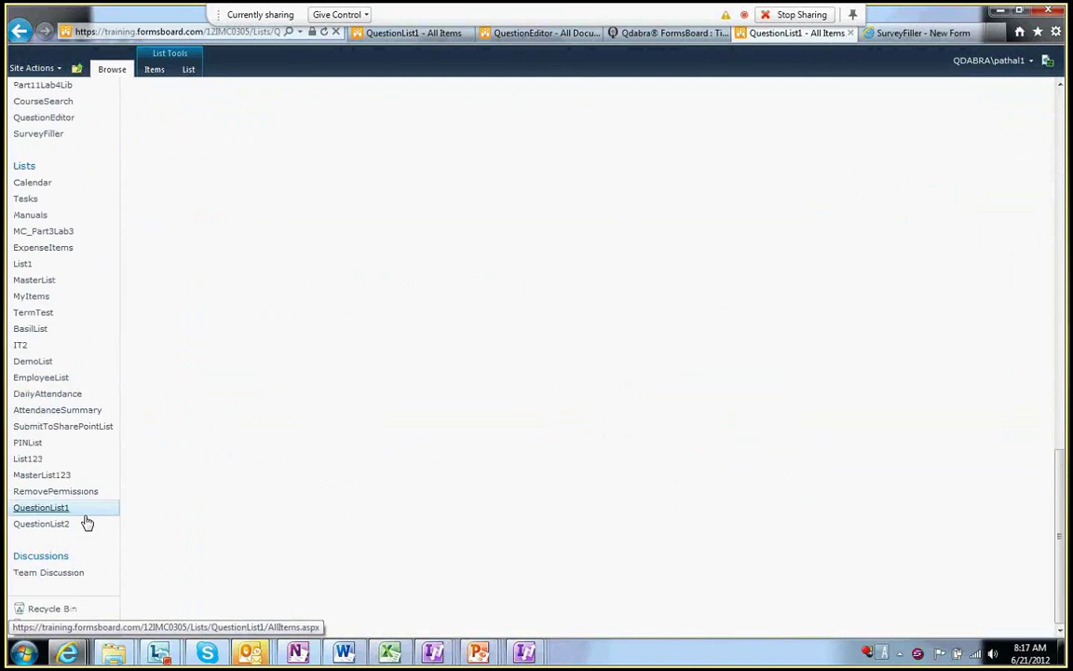
{"action": "left_click", "coordinate": [86, 523]}
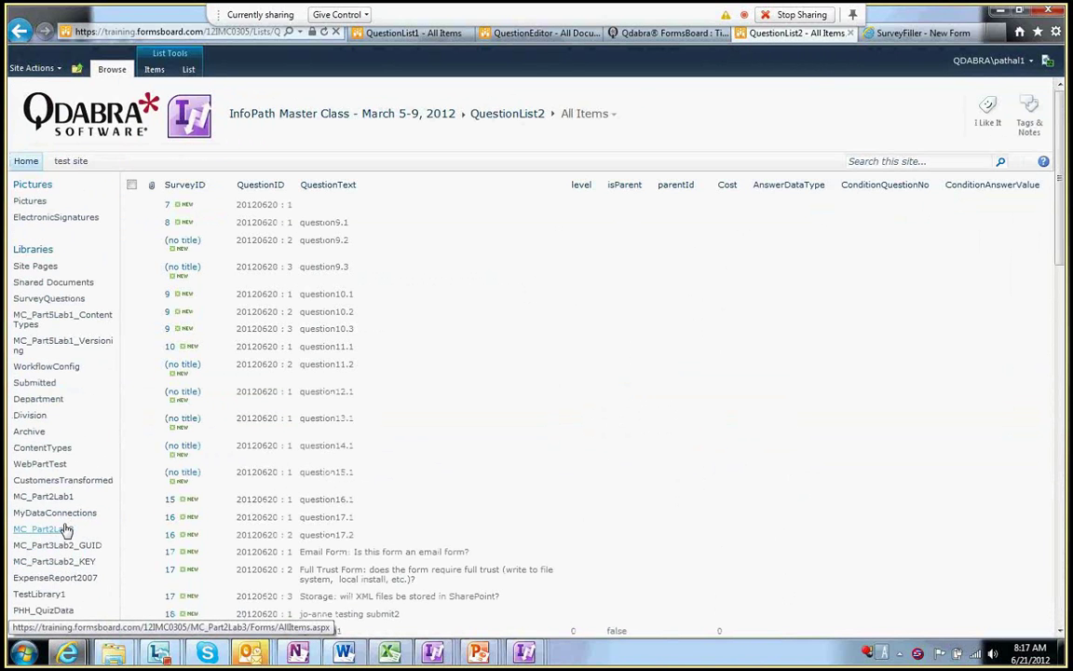
{"action": "scroll", "coordinate": [443, 375], "scroll_direction": "down", "scroll_amount": 2}
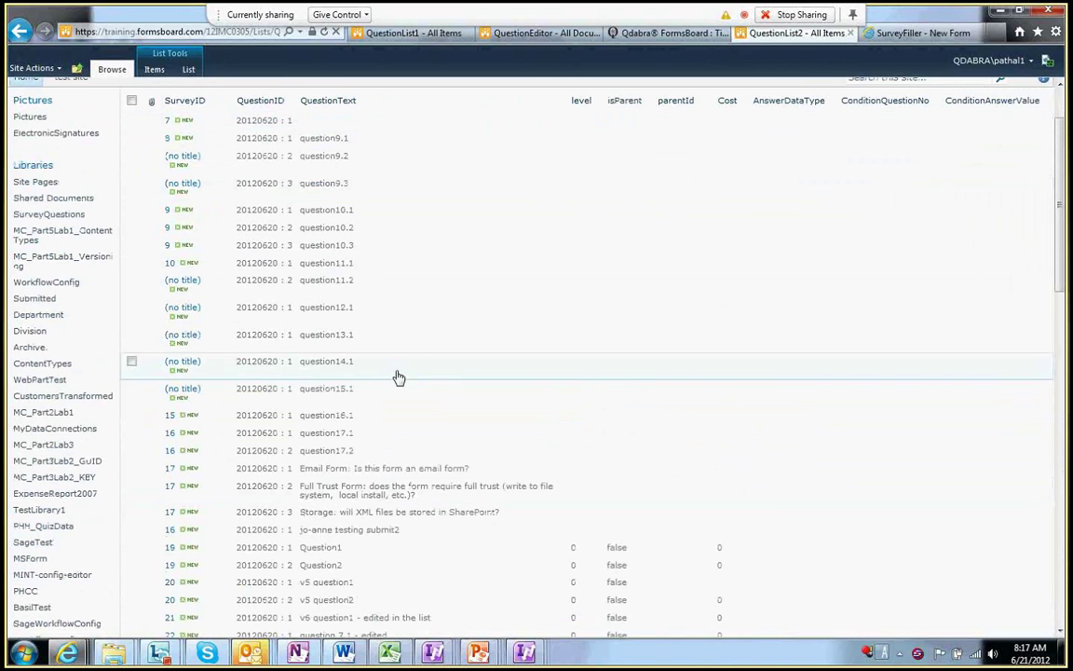
{"action": "scroll", "coordinate": [444, 375], "scroll_direction": "down", "scroll_amount": 3}
{"action": "scroll", "coordinate": [443, 376], "scroll_direction": "down", "scroll_amount": 3}
{"action": "scroll", "coordinate": [470, 405], "scroll_direction": "down", "scroll_amount": 3}
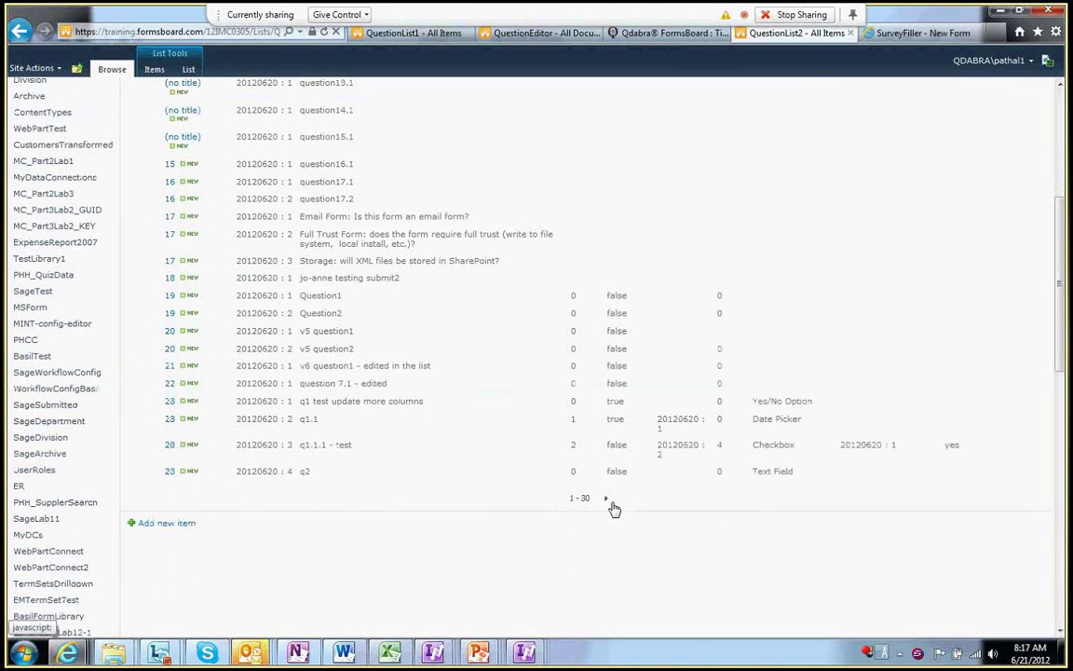
{"action": "left_click", "coordinate": [607, 497]}
{"action": "scroll", "coordinate": [504, 384], "scroll_direction": "up", "scroll_amount": 2}
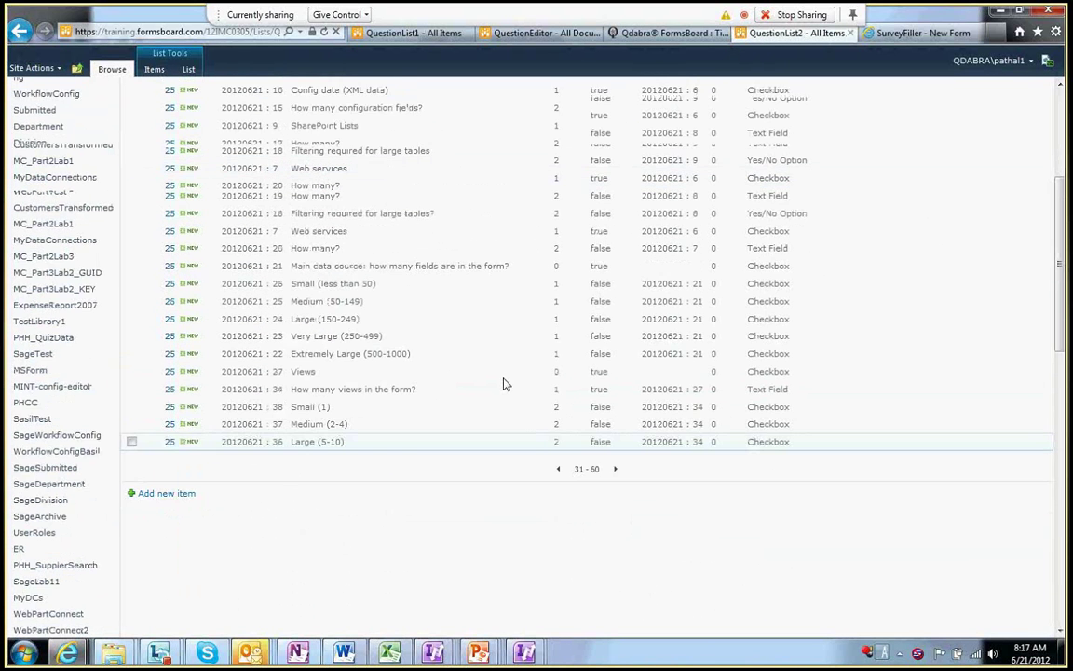
{"action": "scroll", "coordinate": [503, 384], "scroll_direction": "up", "scroll_amount": 5}
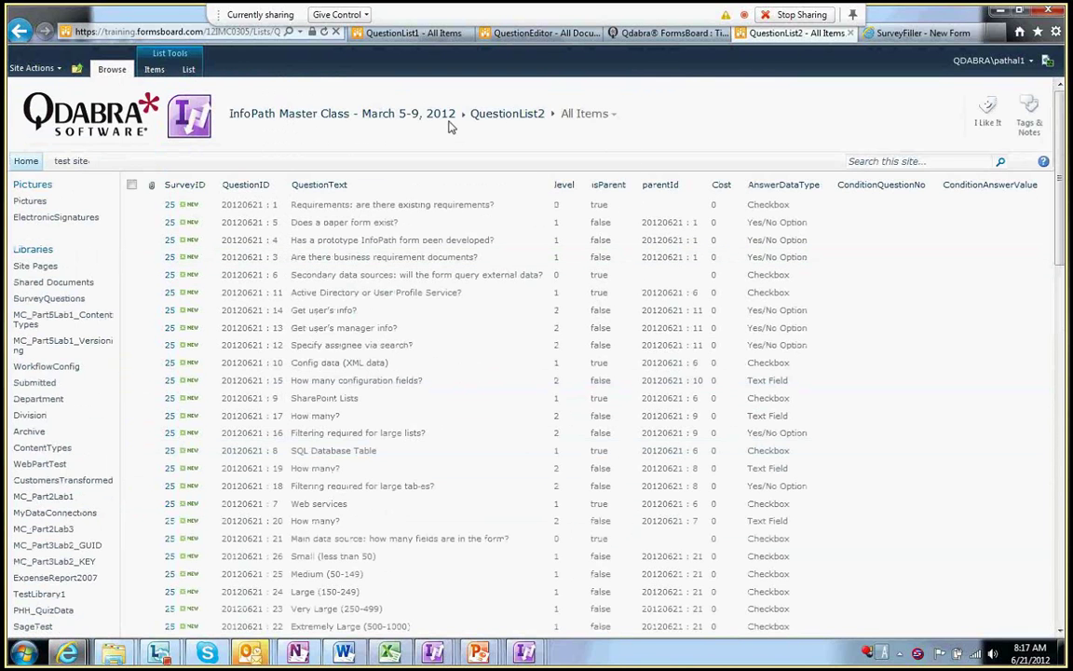
{"action": "left_click", "coordinate": [187, 72]}
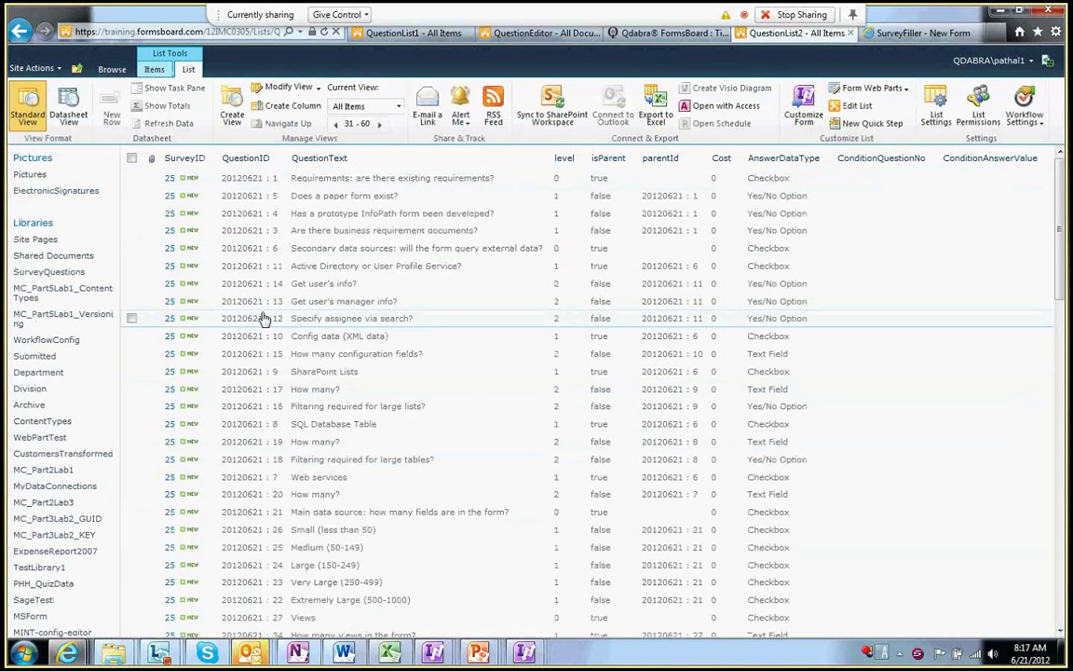
{"action": "scroll", "coordinate": [109, 337], "scroll_direction": "down", "scroll_amount": 2}
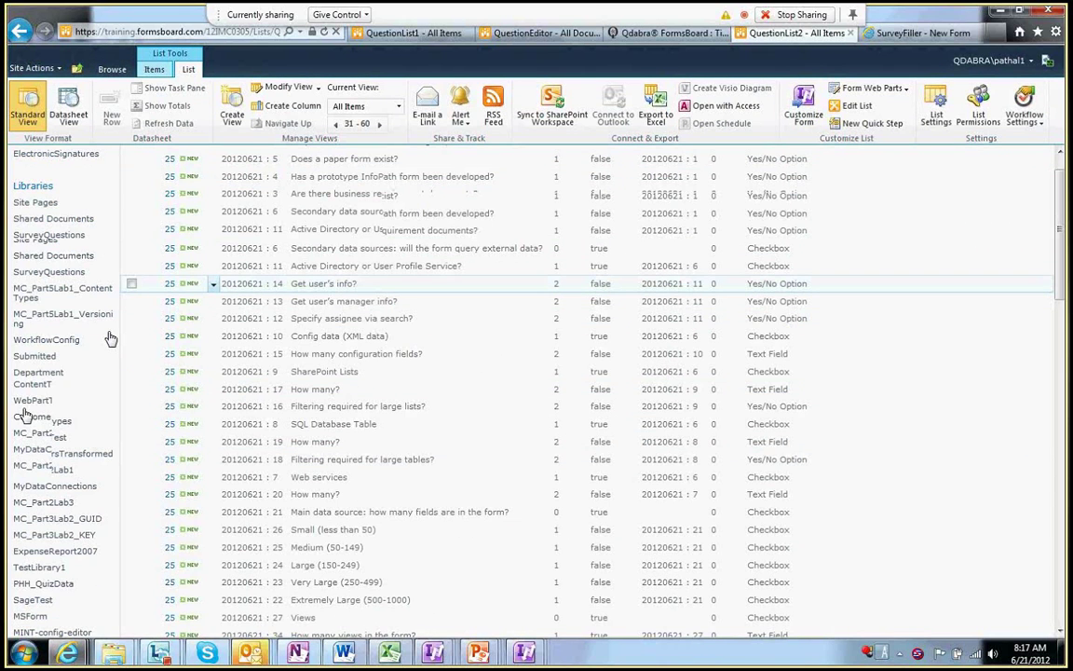
Open the QuestionEditor library in a separate browser window, reposition the window and widen it.
{"action": "scroll", "coordinate": [110, 338], "scroll_direction": "down", "scroll_amount": 10}
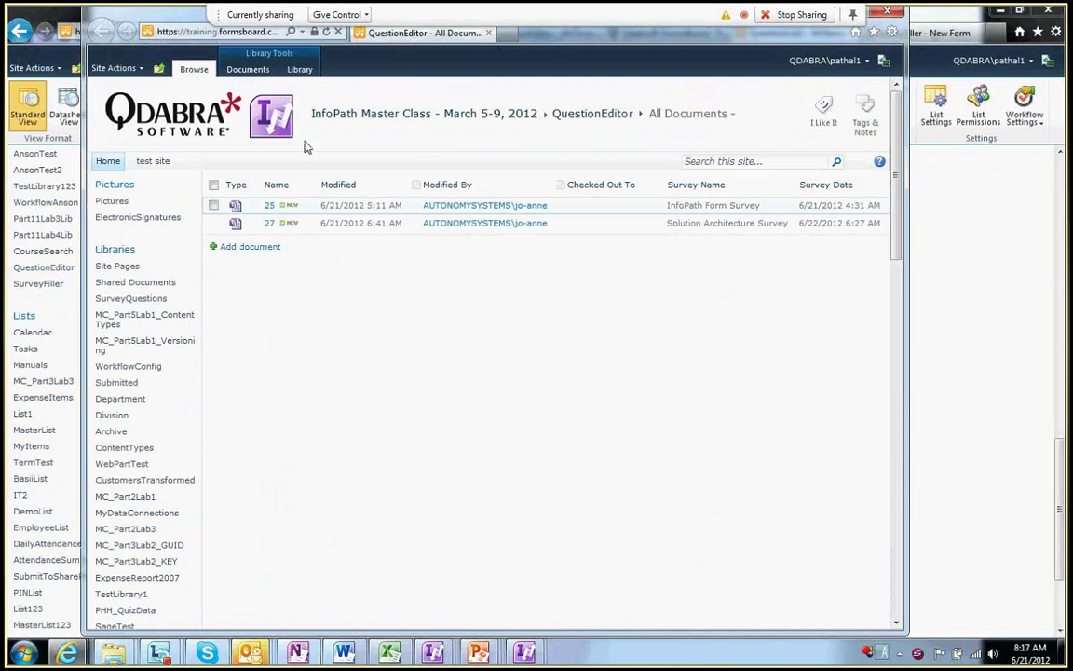
{"action": "left_click_drag", "start_coordinate": [158, 15], "coordinate": [93, 17]}
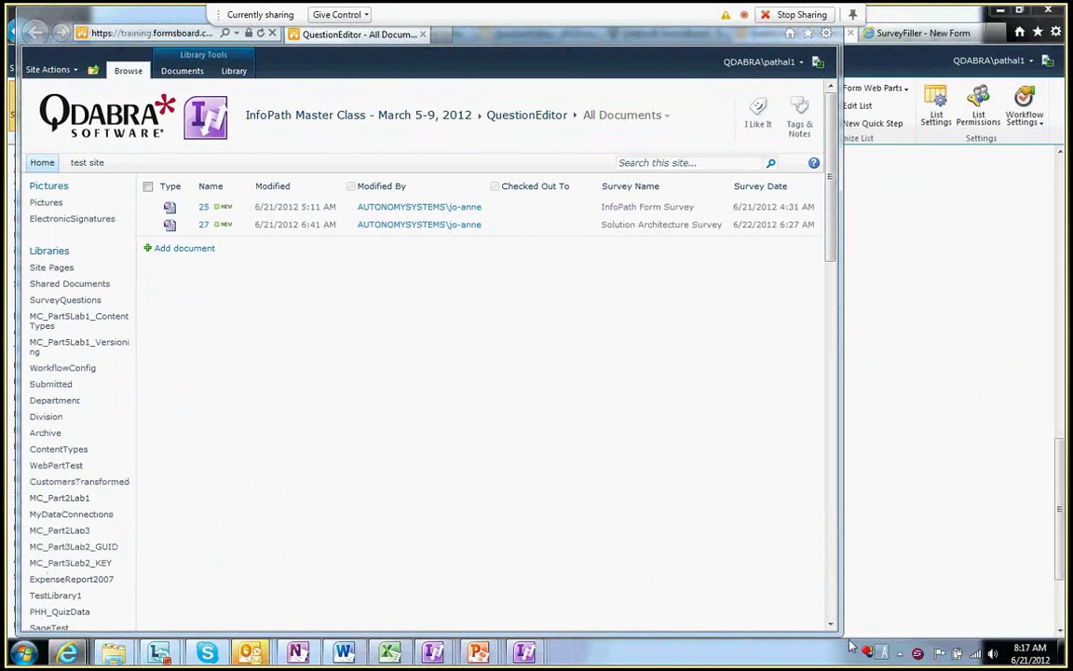
{"action": "left_click_drag", "start_coordinate": [850, 645], "coordinate": [1055, 624]}
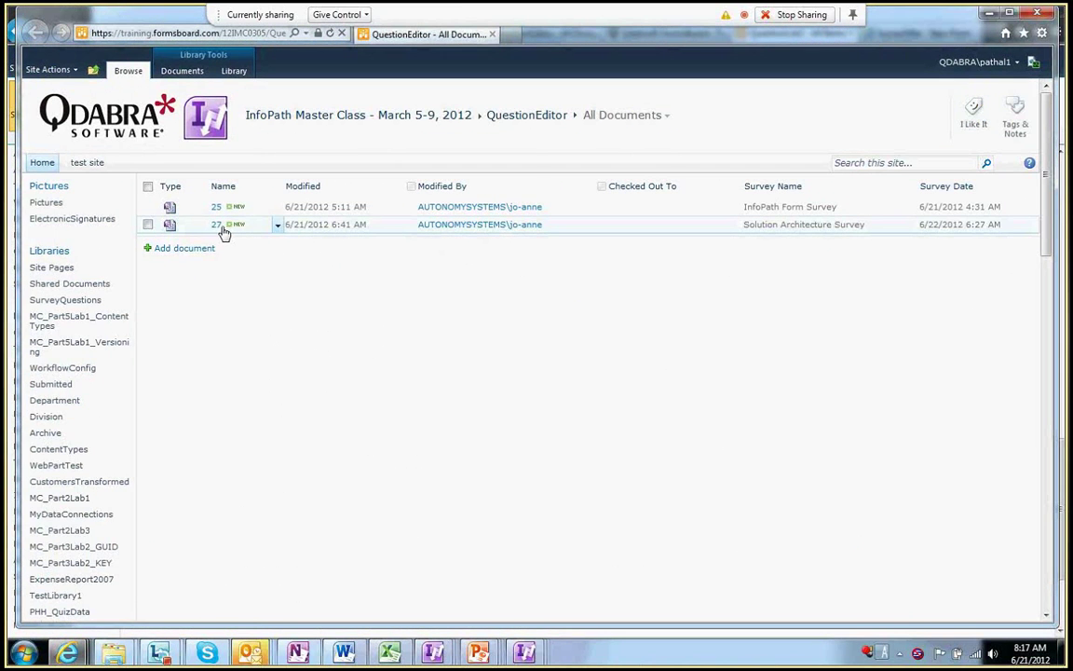
Open the Solution Architecture Survey form (27) and go to the Documentation question and its sub-questions.
{"action": "left_click", "coordinate": [217, 228]}
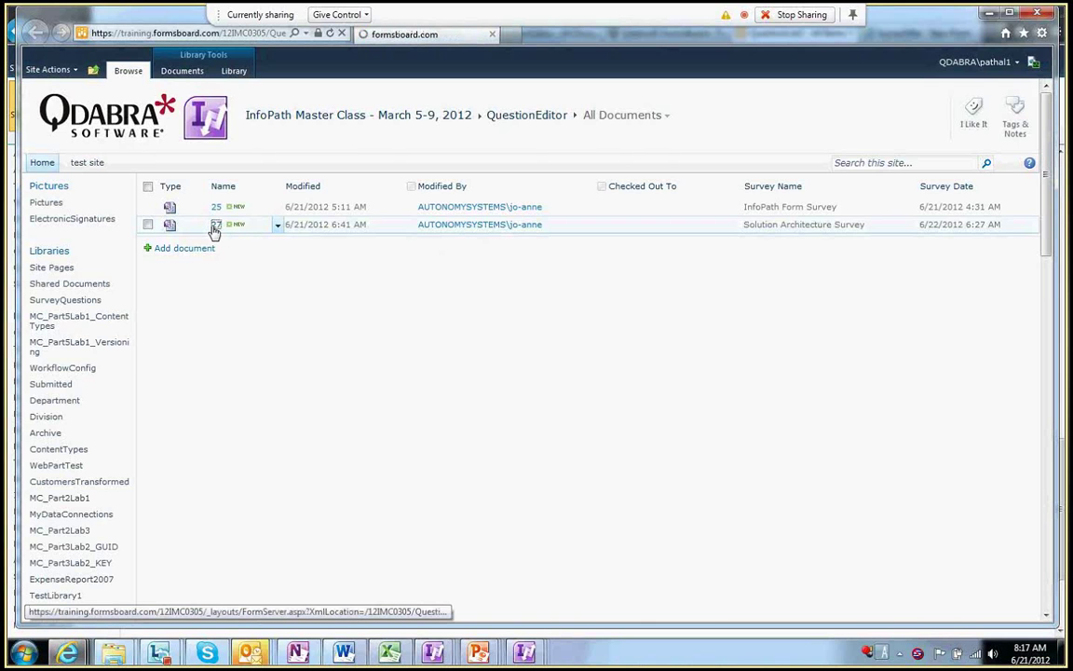
{"action": "scroll", "coordinate": [782, 383], "scroll_direction": "down", "scroll_amount": 5}
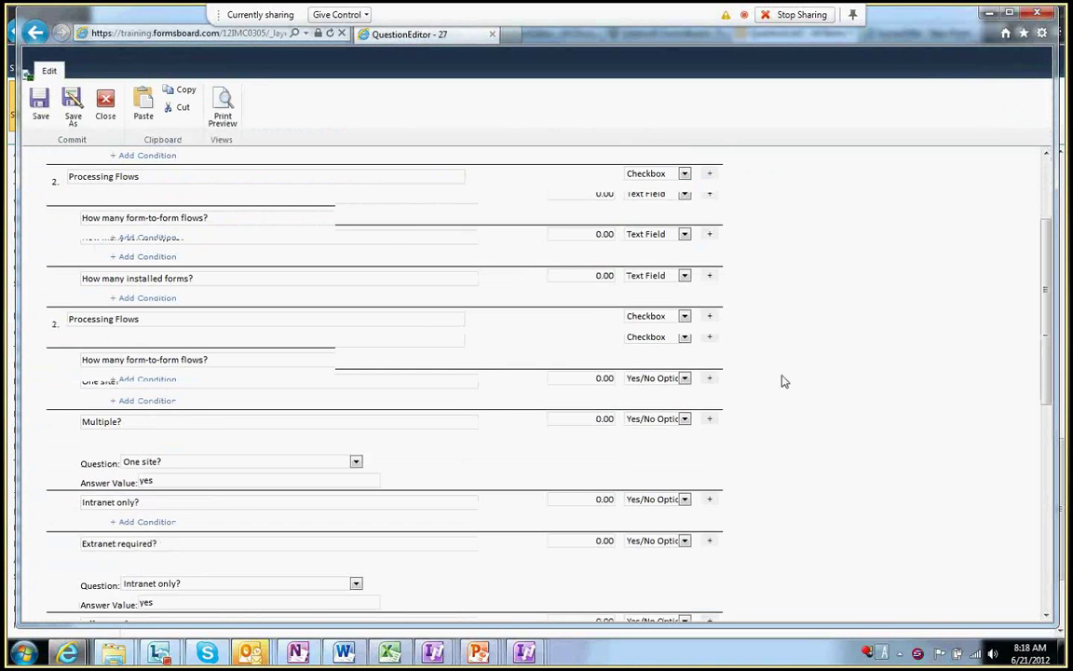
{"action": "scroll", "coordinate": [783, 381], "scroll_direction": "down", "scroll_amount": 15}
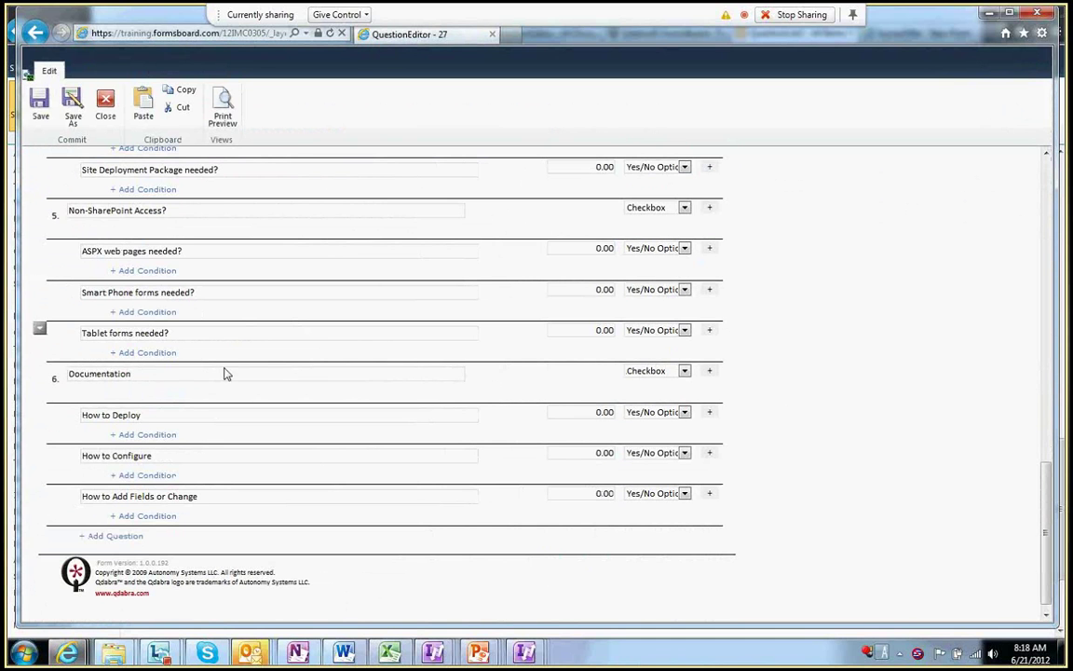
{"action": "left_click", "coordinate": [112, 416]}
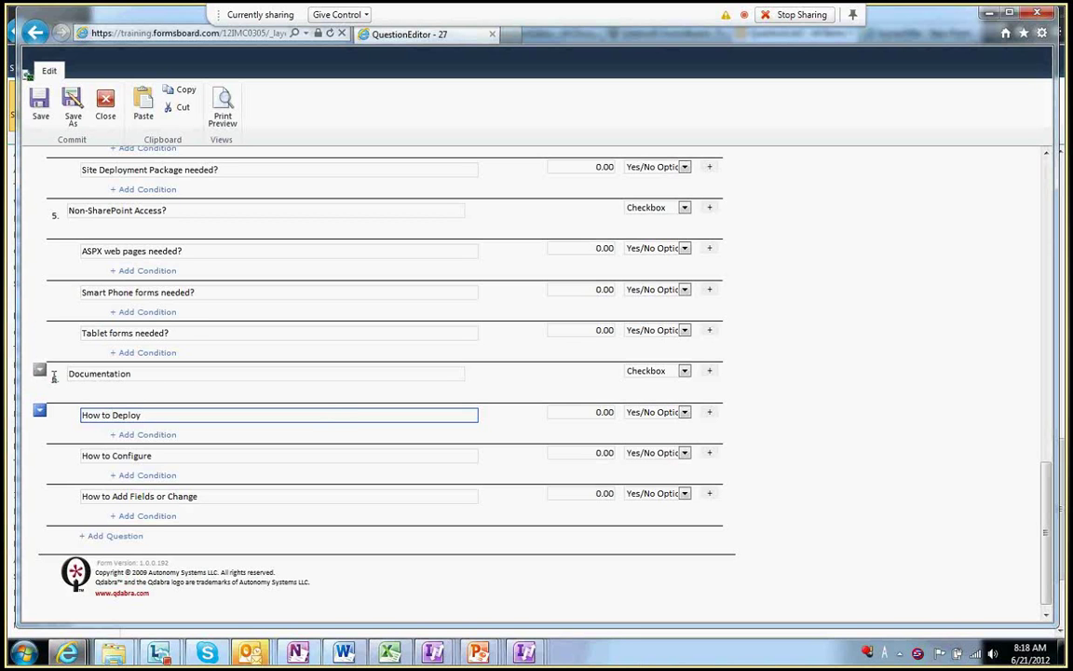
{"action": "left_click", "coordinate": [186, 378]}
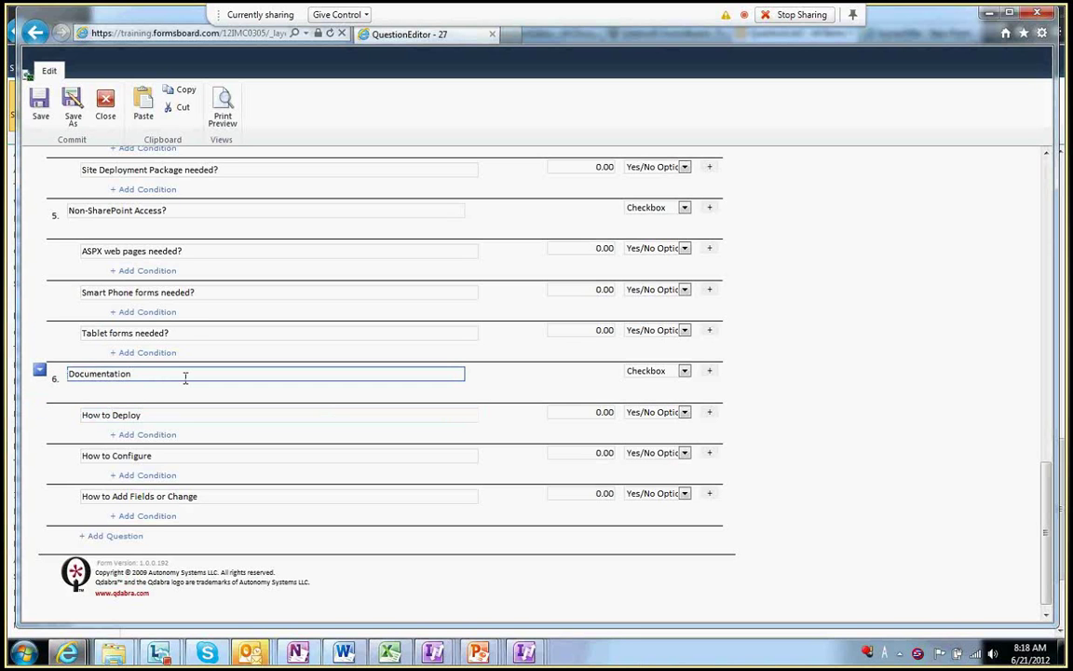
Add a blank top-level question at the end of the form and delete it.
{"action": "left_click", "coordinate": [121, 538]}
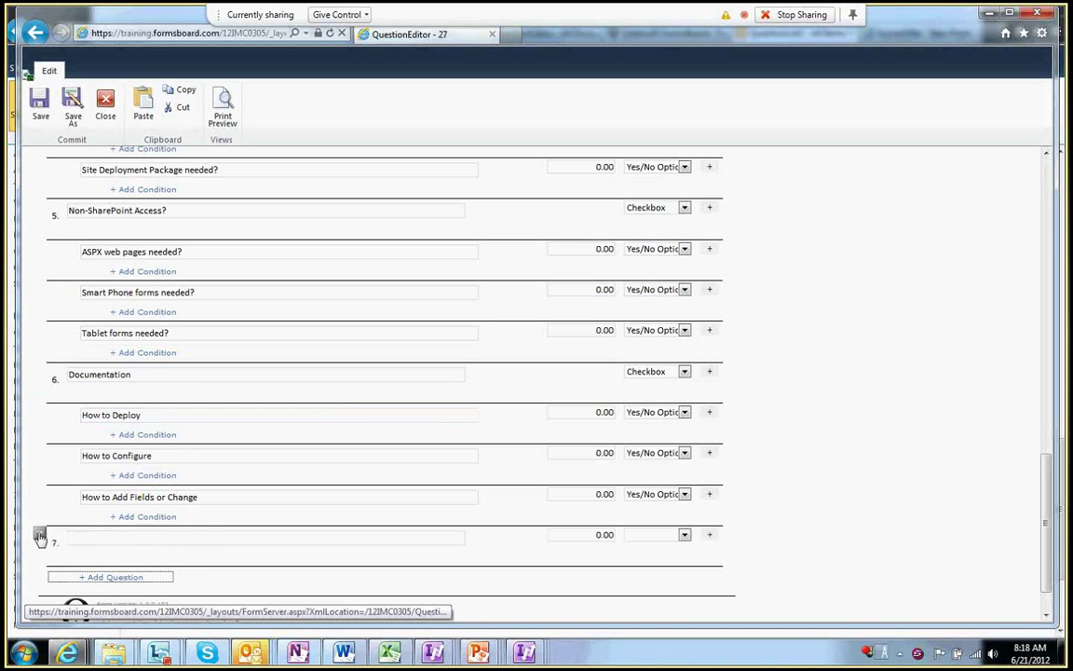
{"action": "left_click", "coordinate": [40, 536]}
{"action": "left_click", "coordinate": [144, 571]}
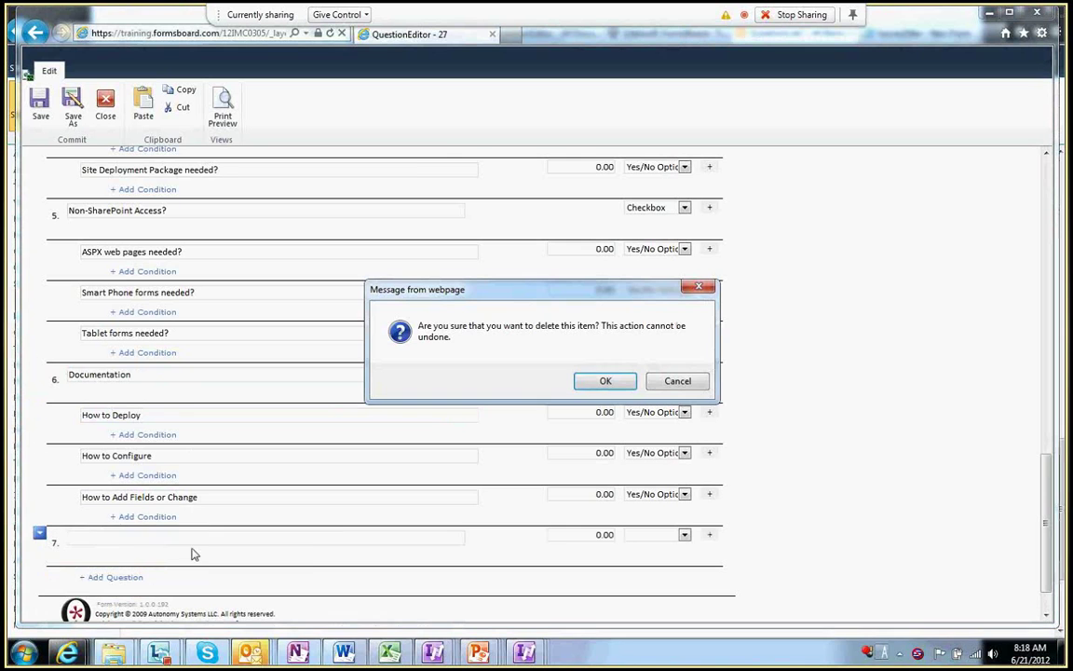
{"action": "left_click", "coordinate": [626, 386]}
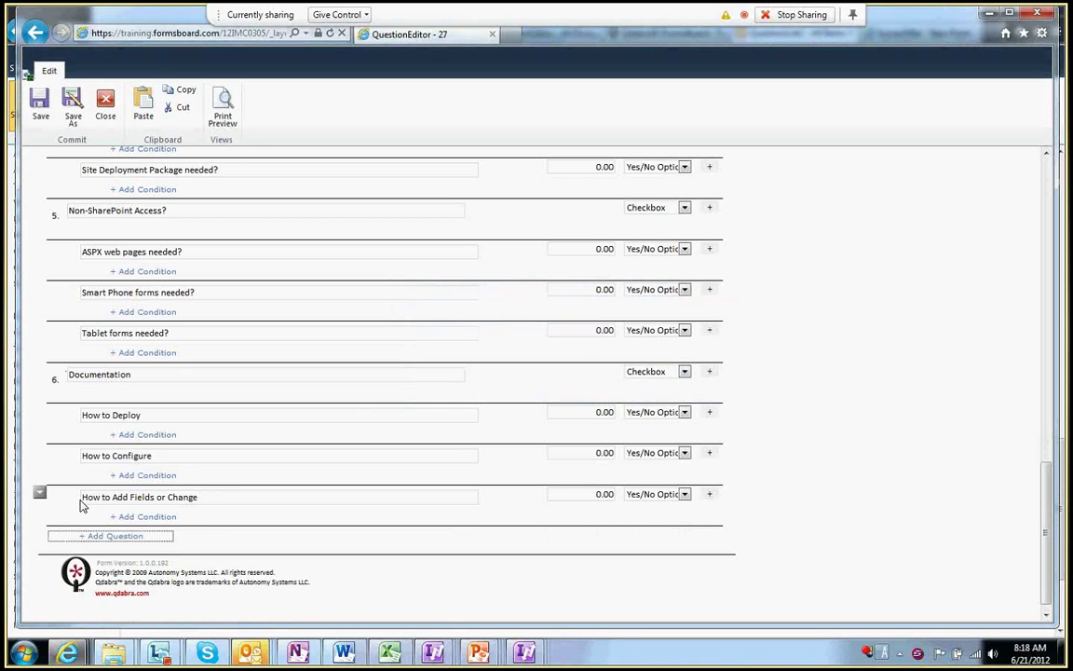
Insert a blank question after "How to Add Fields or Change" and remove it.
{"action": "left_click", "coordinate": [39, 492]}
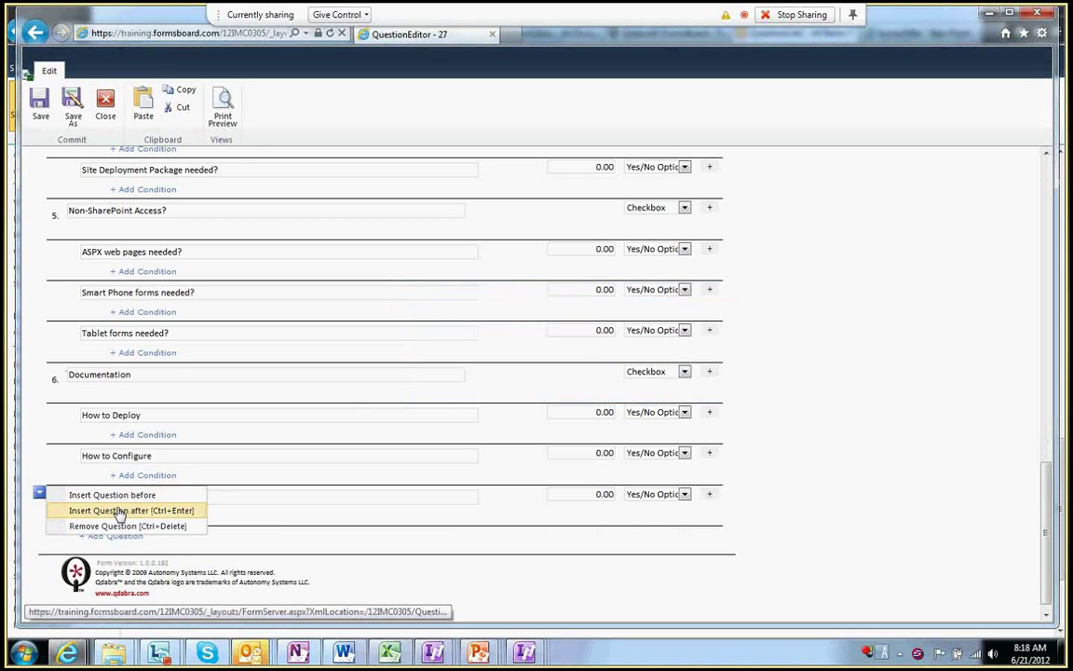
{"action": "left_click", "coordinate": [115, 510]}
{"action": "left_click", "coordinate": [154, 536]}
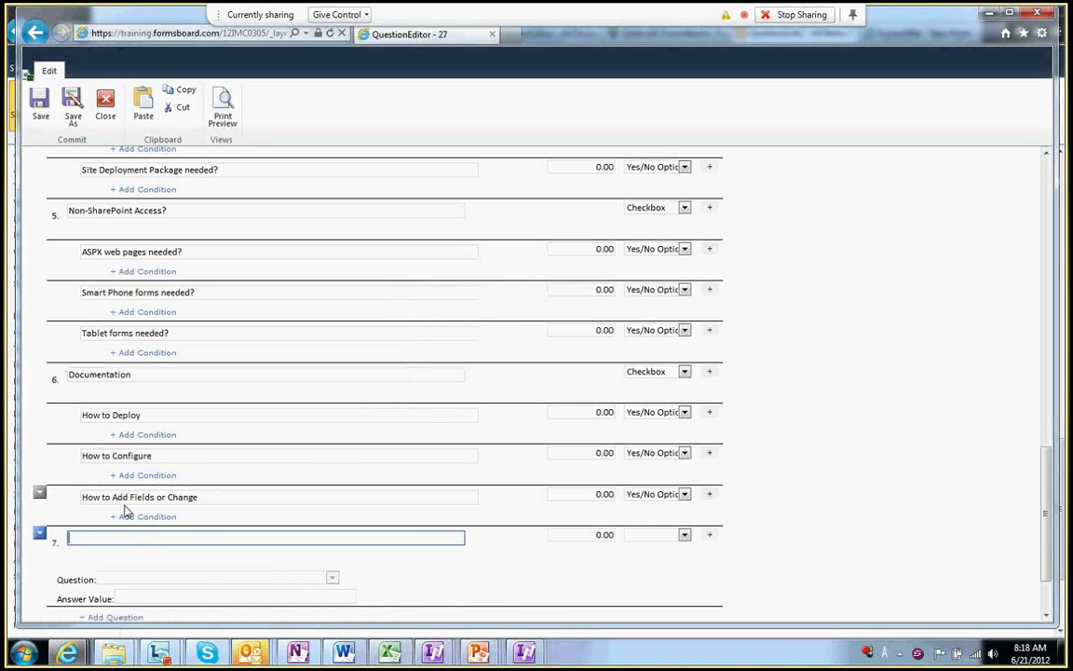
{"action": "left_click", "coordinate": [39, 533]}
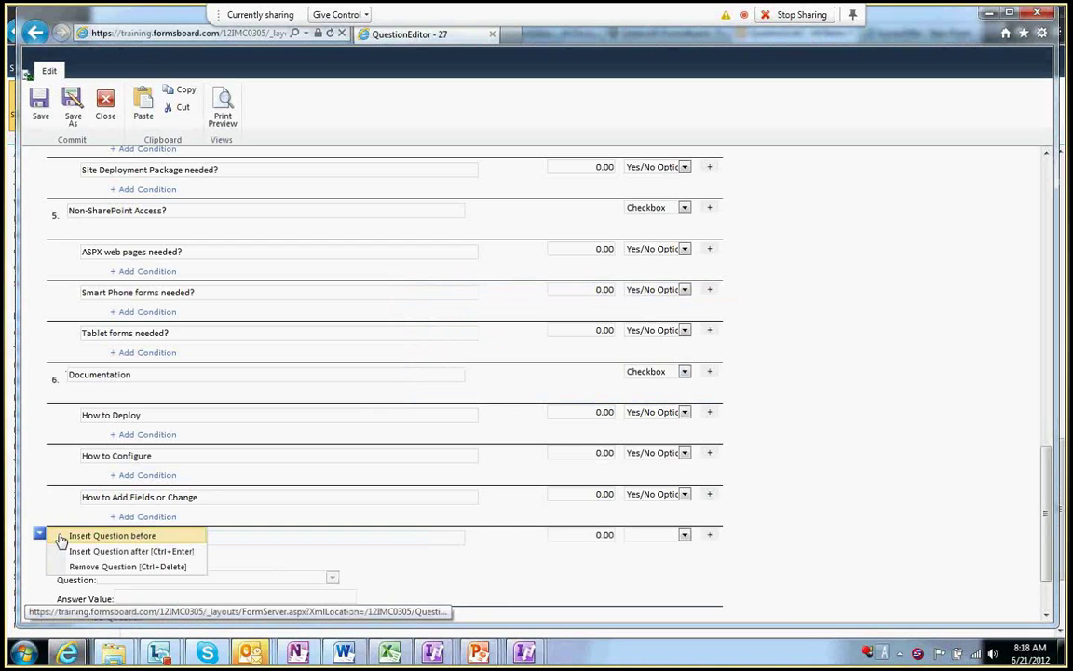
{"action": "left_click", "coordinate": [105, 567]}
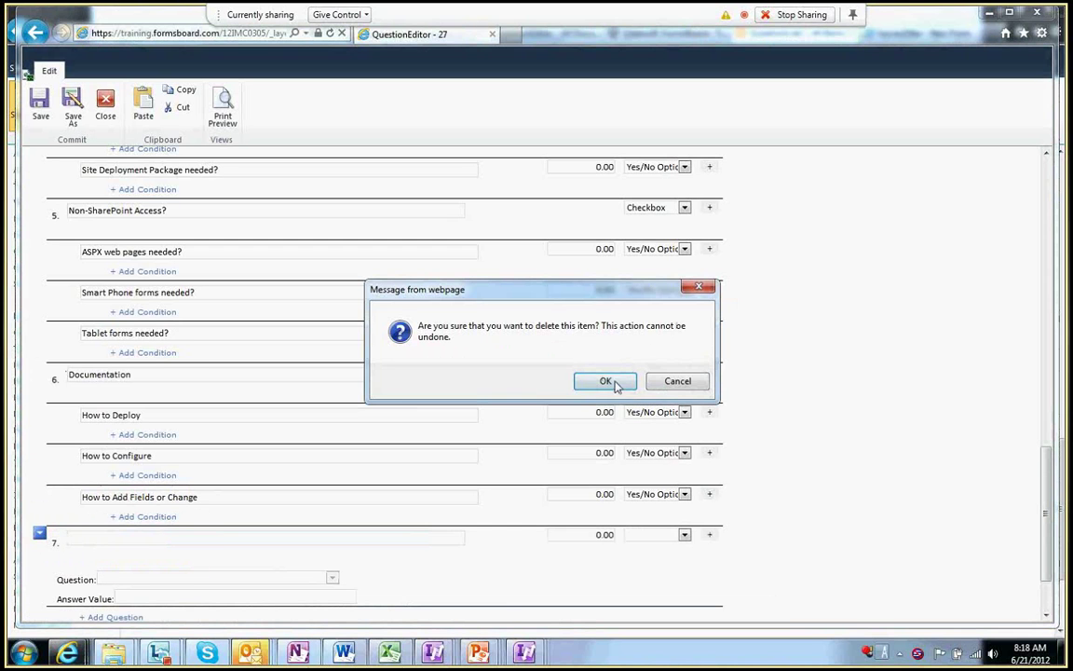
{"action": "left_click", "coordinate": [612, 382]}
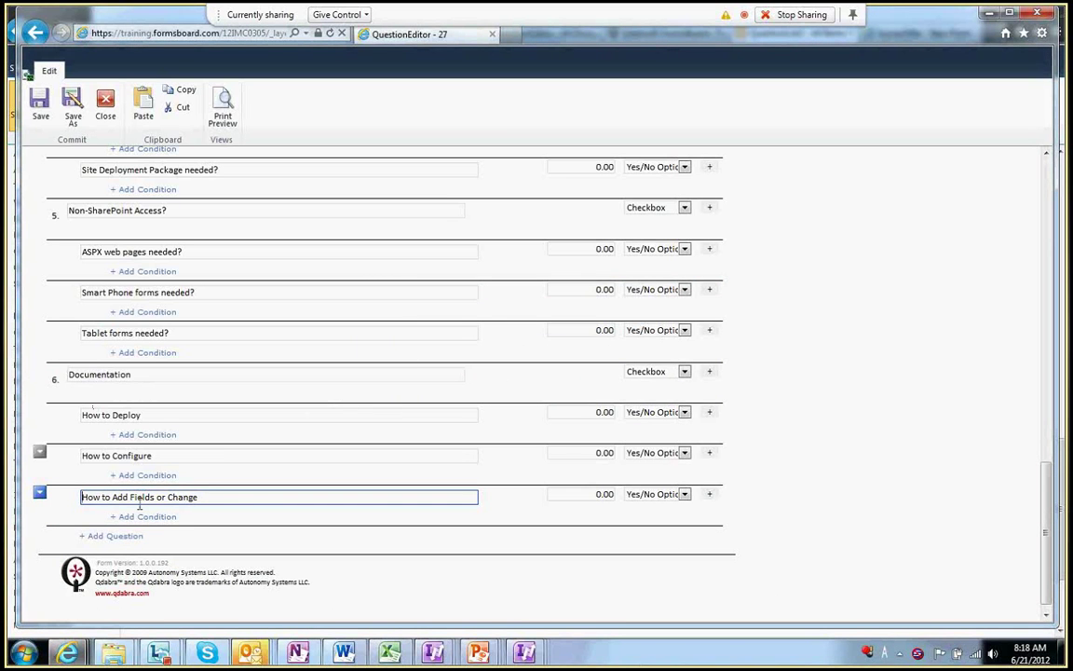
Add a sub-question under "How to Add Fields or Change" with the text "Novice document needed?".
{"action": "left_click", "coordinate": [233, 496]}
{"action": "left_click", "coordinate": [708, 496]}
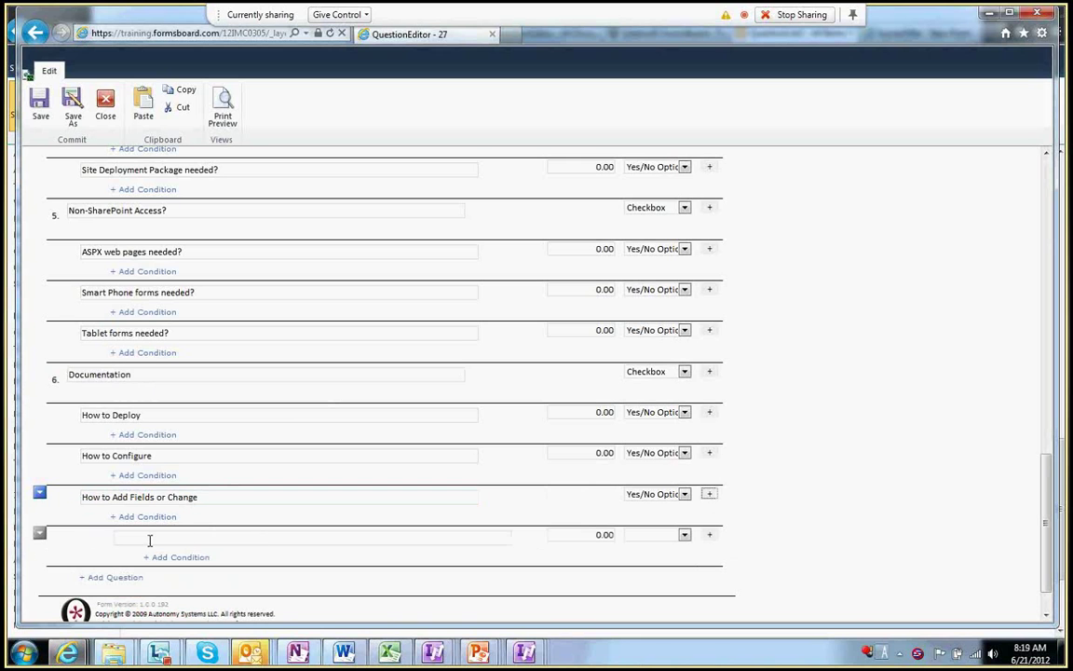
{"action": "left_click", "coordinate": [283, 537]}
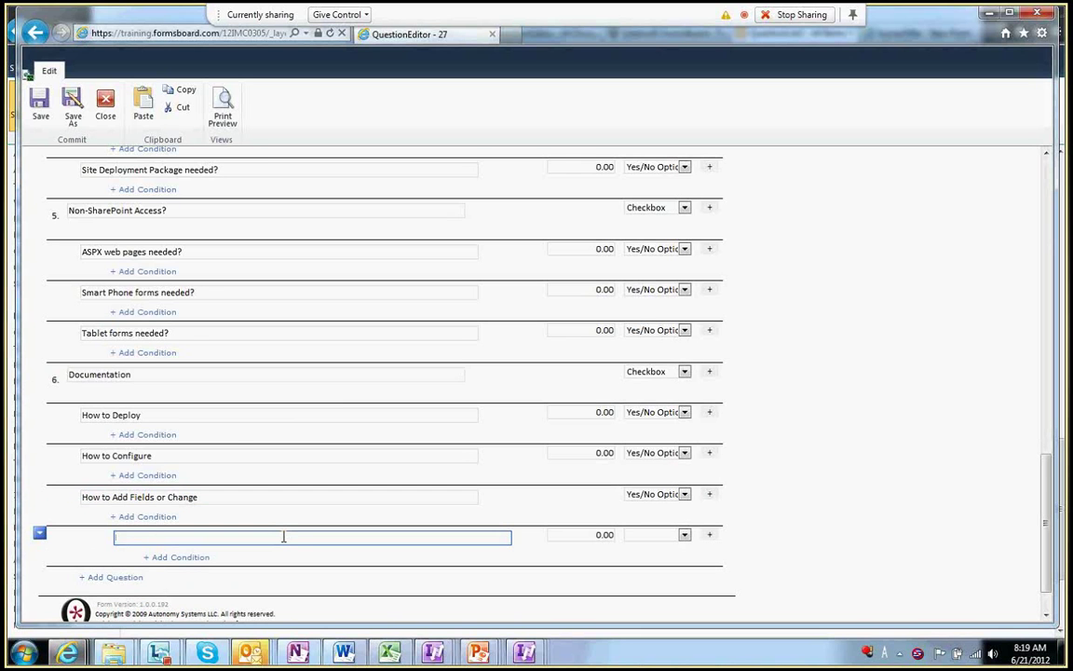
{"action": "type", "text": "Do you want the ability to"}
{"action": "type", "text": "update"}
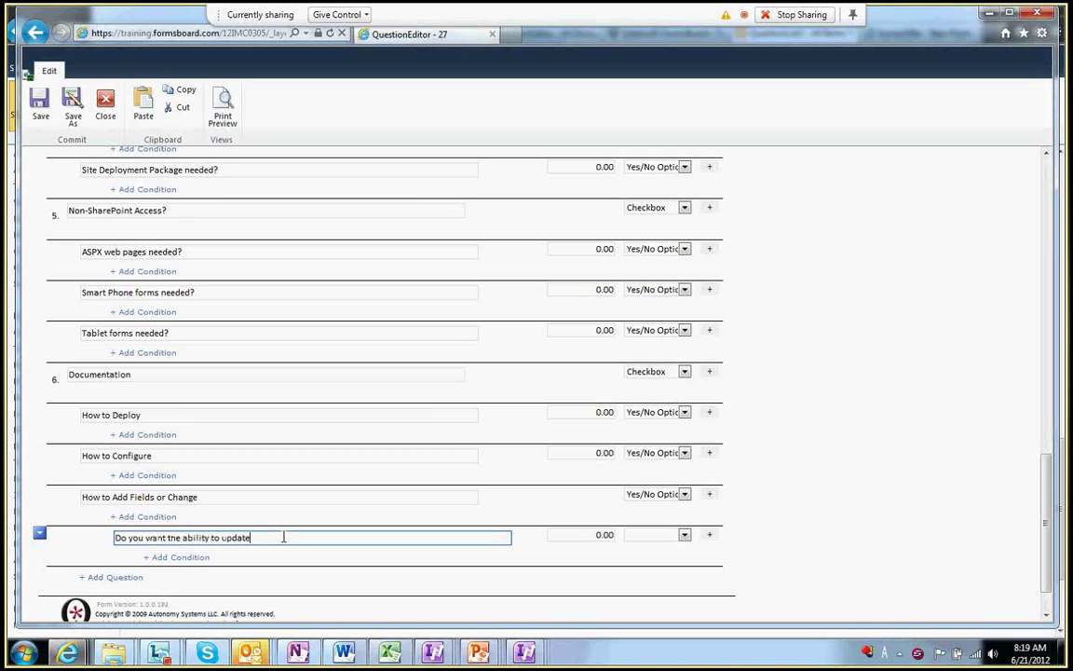
{"action": "key", "text": "ctrl+a"}
{"action": "type", "text": "Document"}
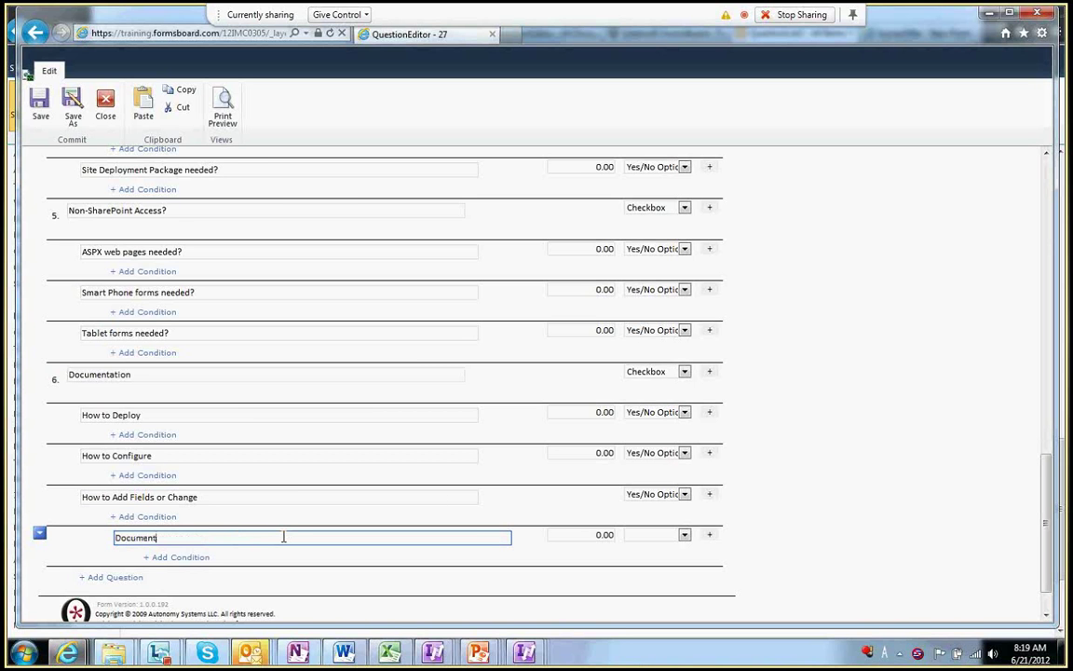
{"action": "key", "text": "ctrl+a"}
{"action": "type", "text": "Novice document needed?"}
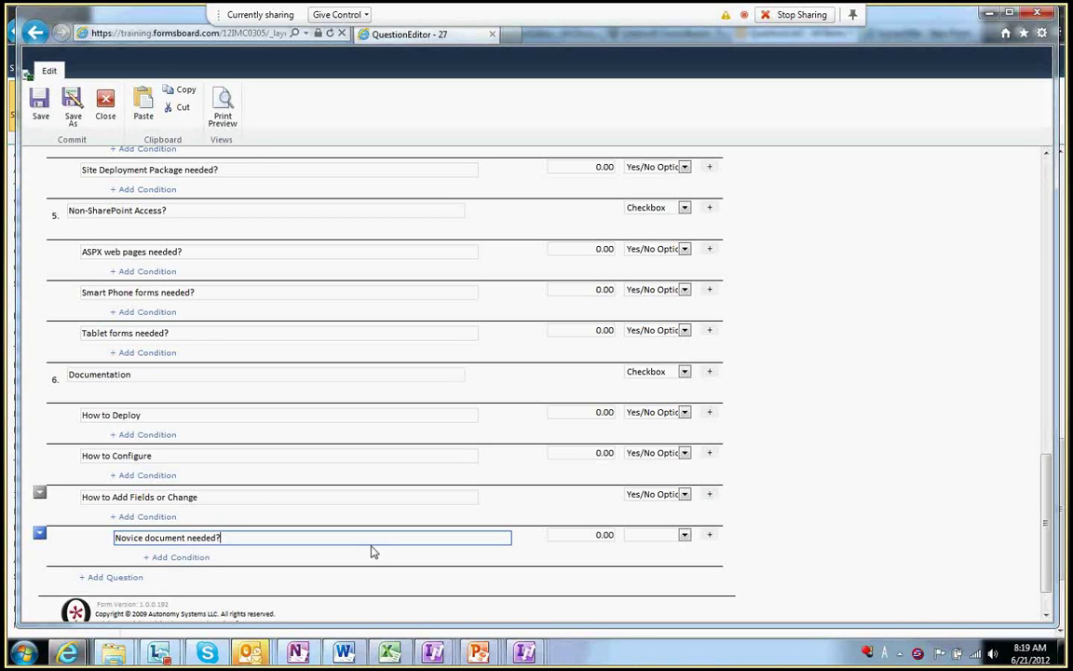
Save and close the form, and reopen form 27 to check the sub-question at the end of the Documentation section.
{"action": "left_click", "coordinate": [40, 110]}
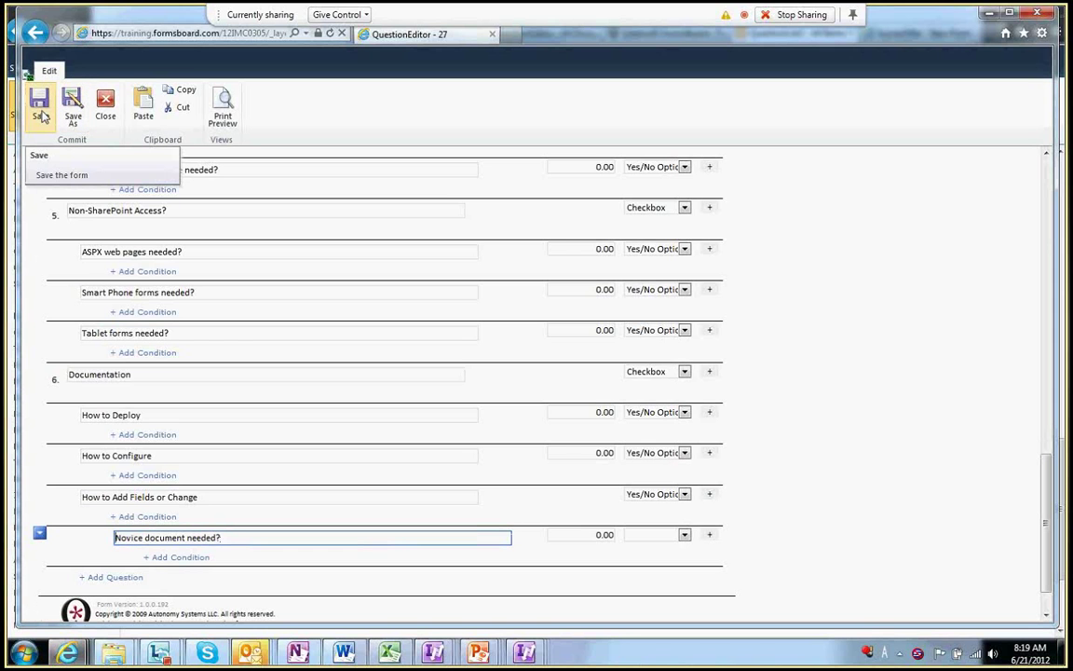
{"action": "left_click", "coordinate": [106, 110]}
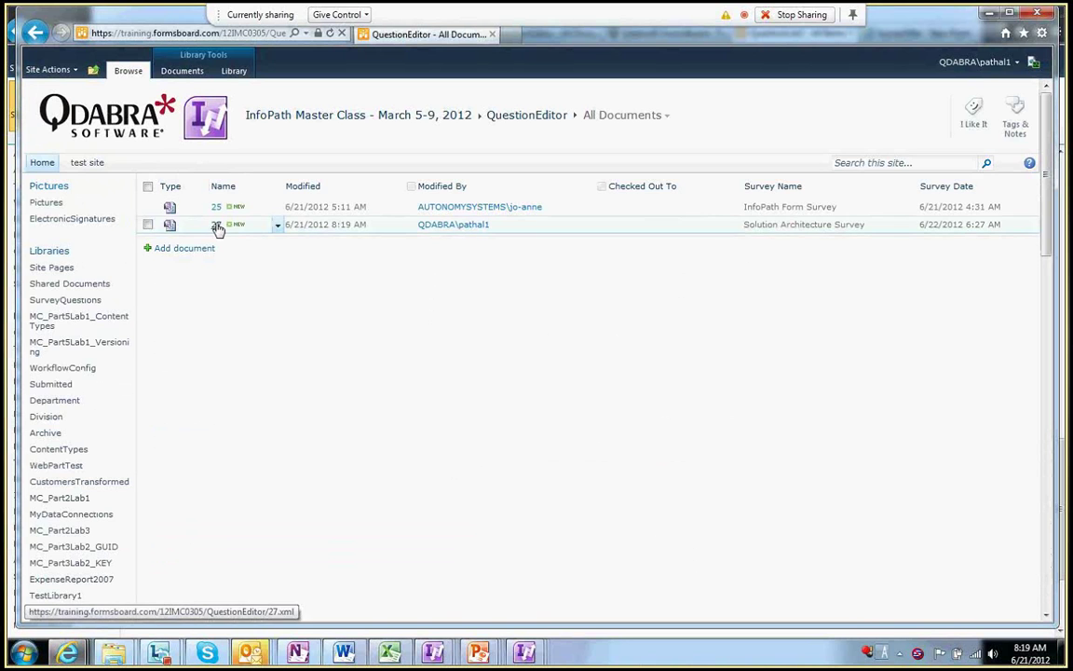
{"action": "left_click", "coordinate": [220, 224]}
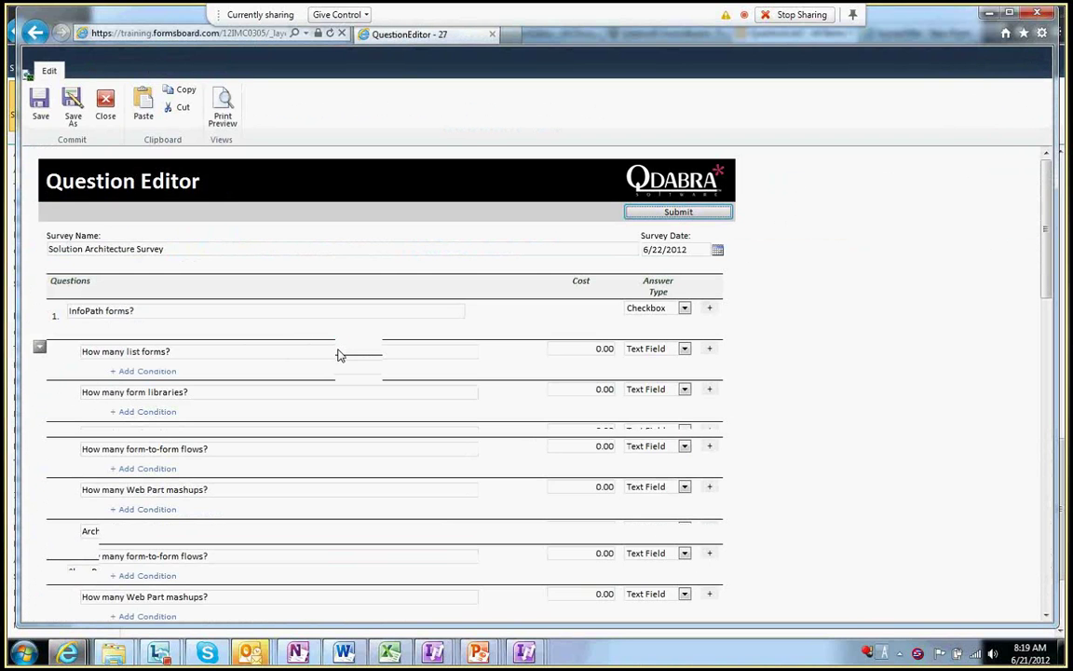
{"action": "scroll", "coordinate": [339, 355], "scroll_direction": "down", "scroll_amount": 8}
{"action": "scroll", "coordinate": [432, 493], "scroll_direction": "down", "scroll_amount": 10}
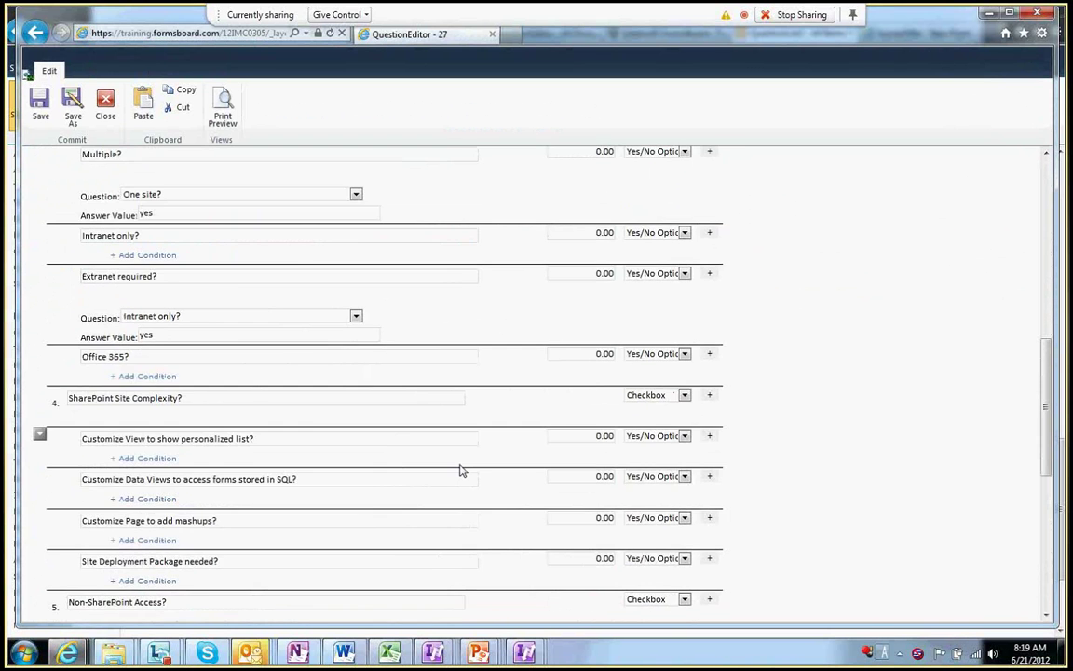
{"action": "scroll", "coordinate": [438, 469], "scroll_direction": "down", "scroll_amount": 3}
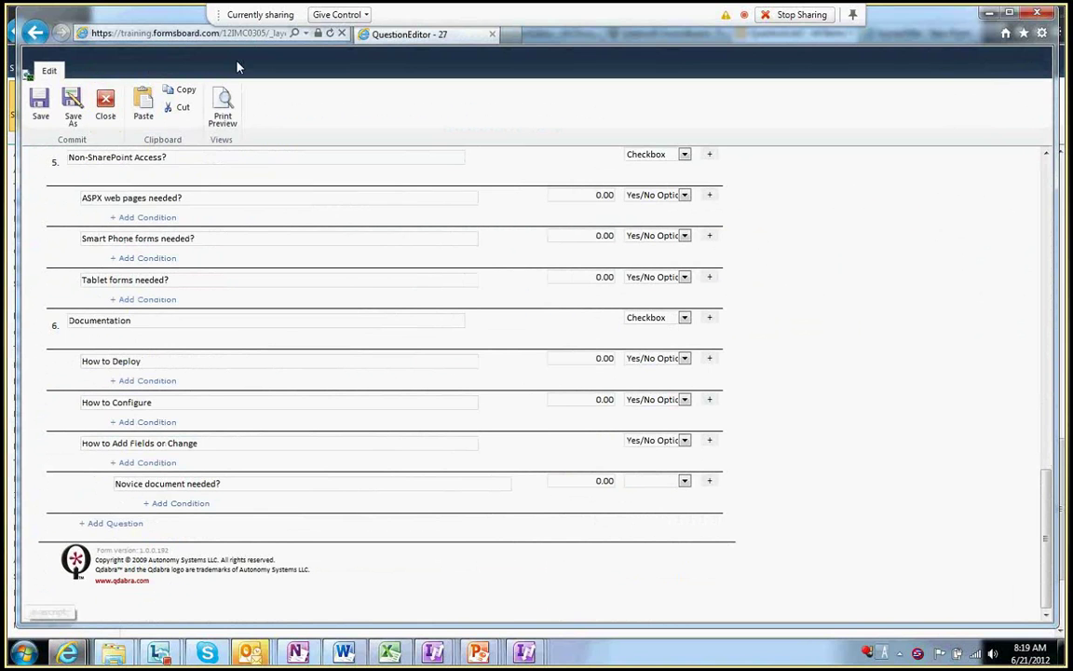
Open QuestionList2 and page through to its final items to check the Documentation sub-questions of survey 27.
{"action": "key", "text": "alt+Tab"}
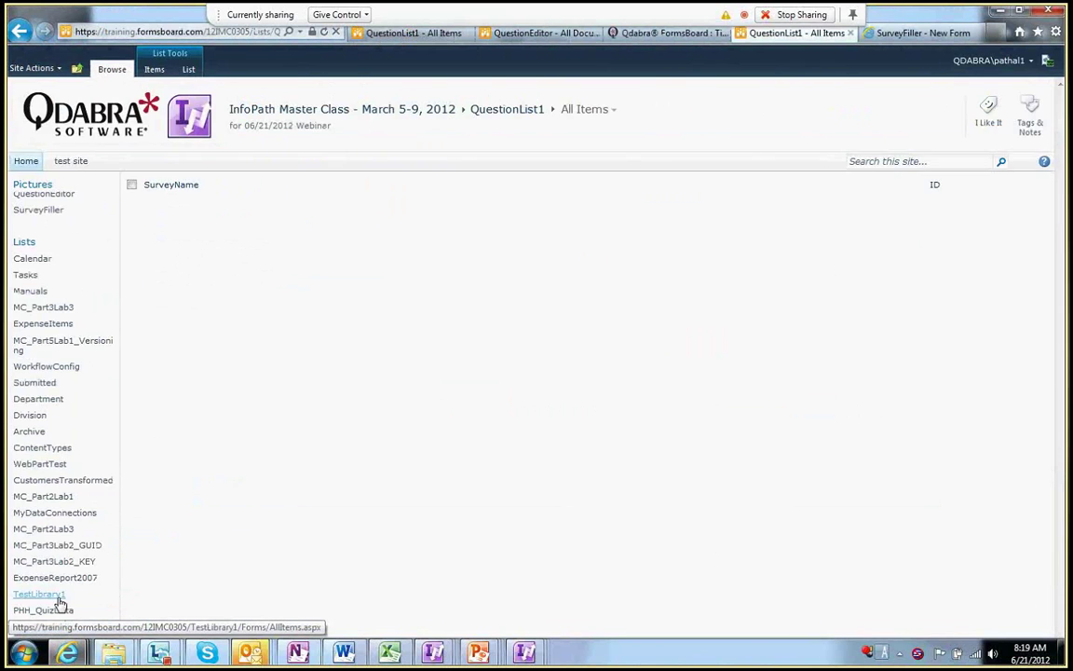
{"action": "scroll", "coordinate": [80, 549], "scroll_direction": "down", "scroll_amount": 10}
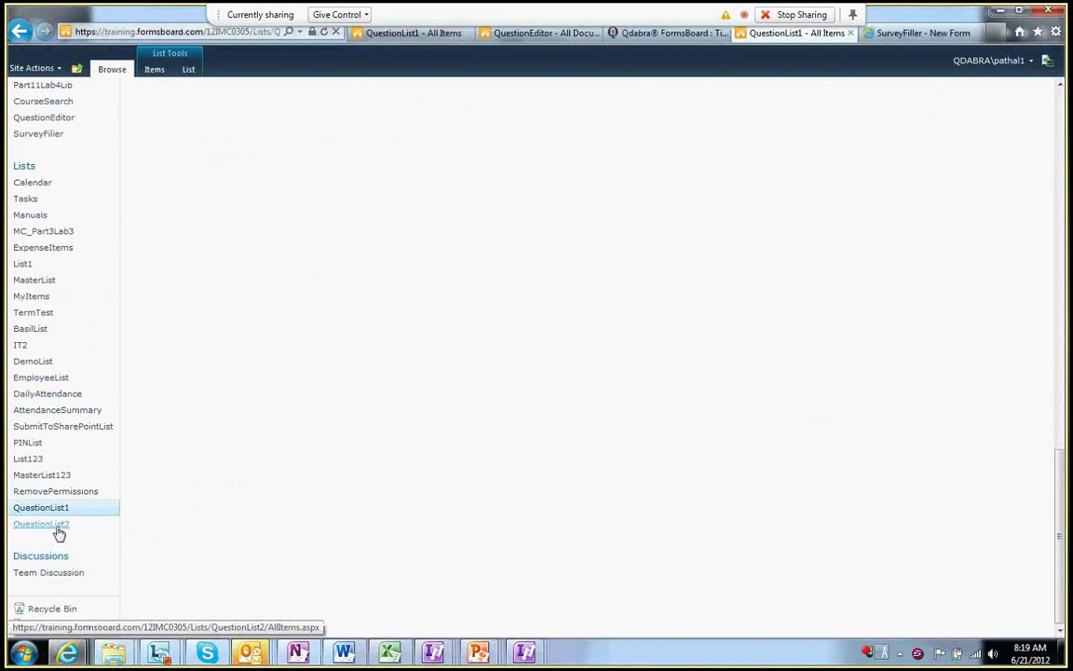
{"action": "left_click", "coordinate": [56, 527]}
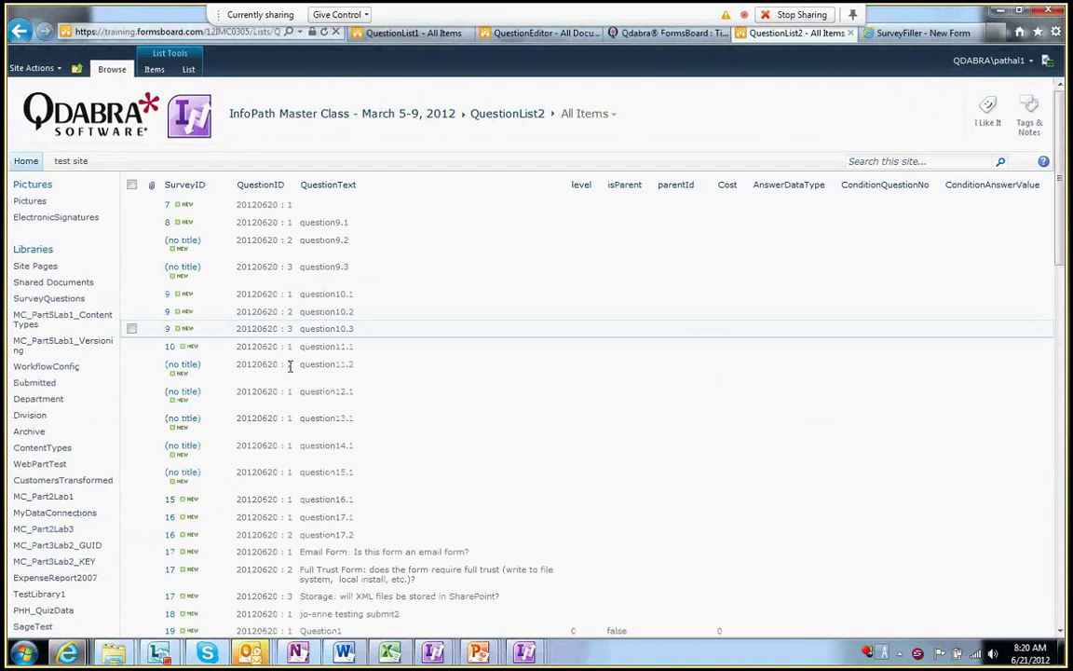
{"action": "scroll", "coordinate": [431, 482], "scroll_direction": "down", "scroll_amount": 10}
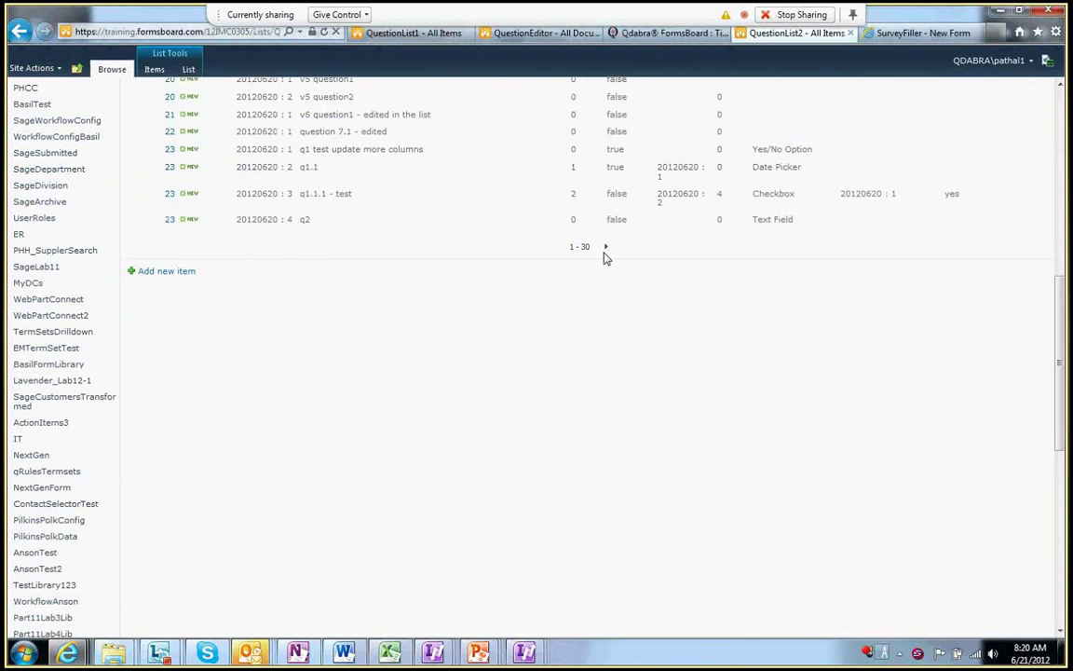
{"action": "left_click", "coordinate": [605, 247]}
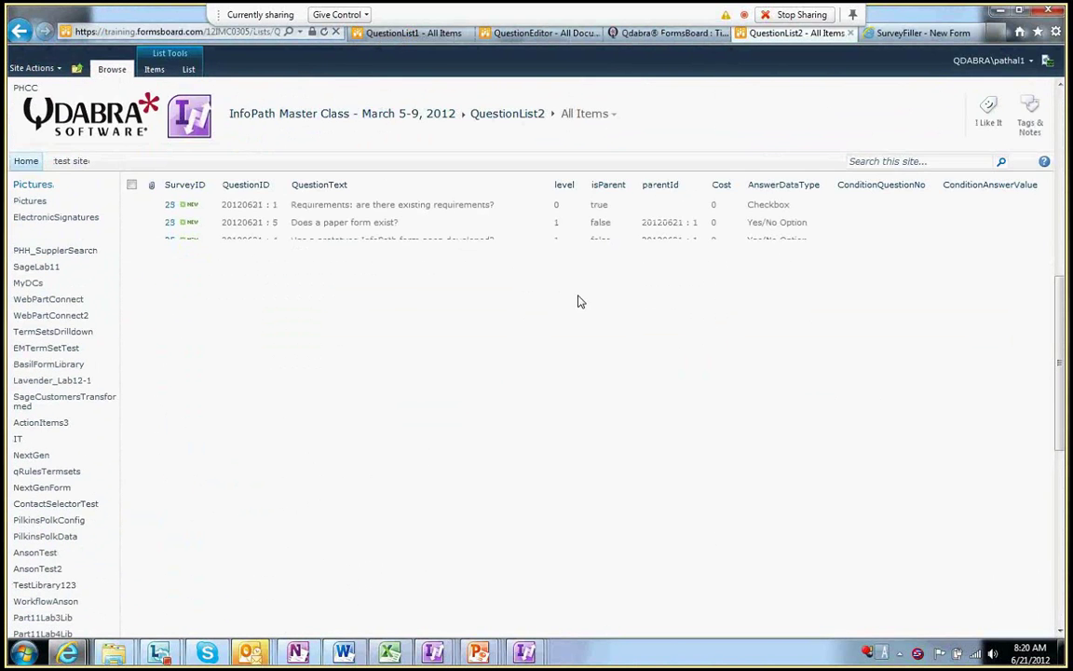
{"action": "left_click", "coordinate": [614, 157]}
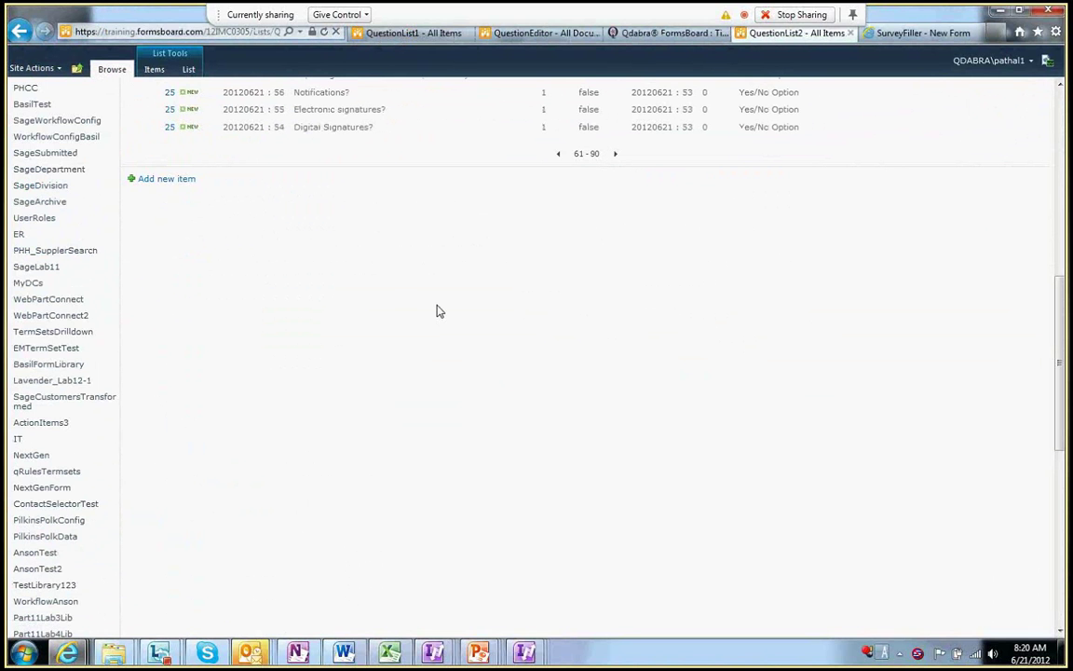
{"action": "left_click", "coordinate": [615, 154]}
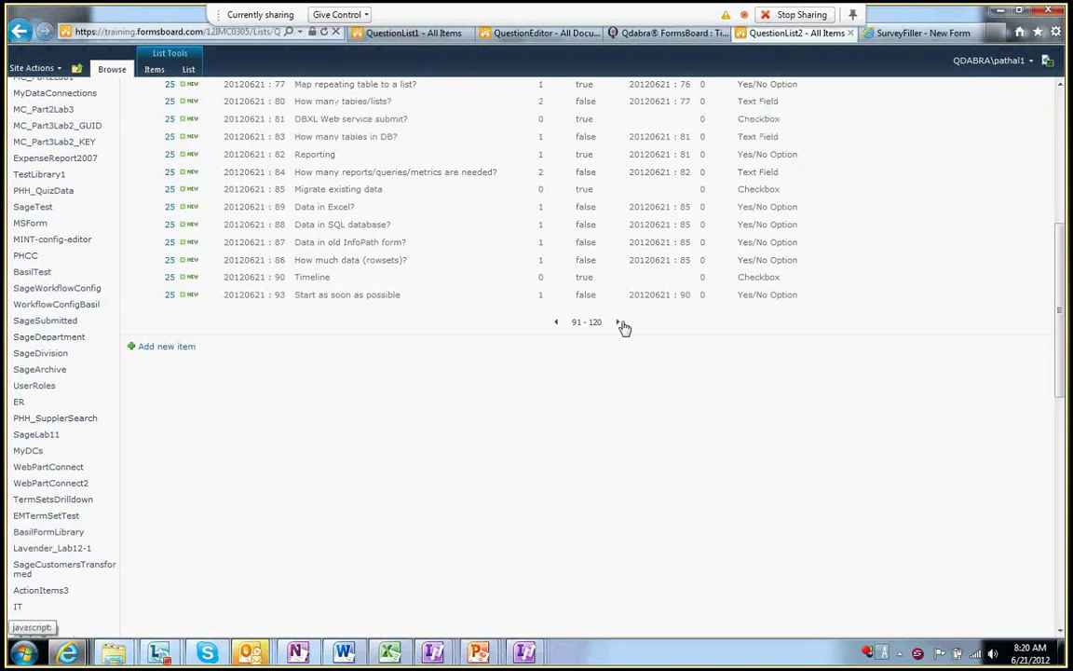
{"action": "left_click", "coordinate": [617, 321]}
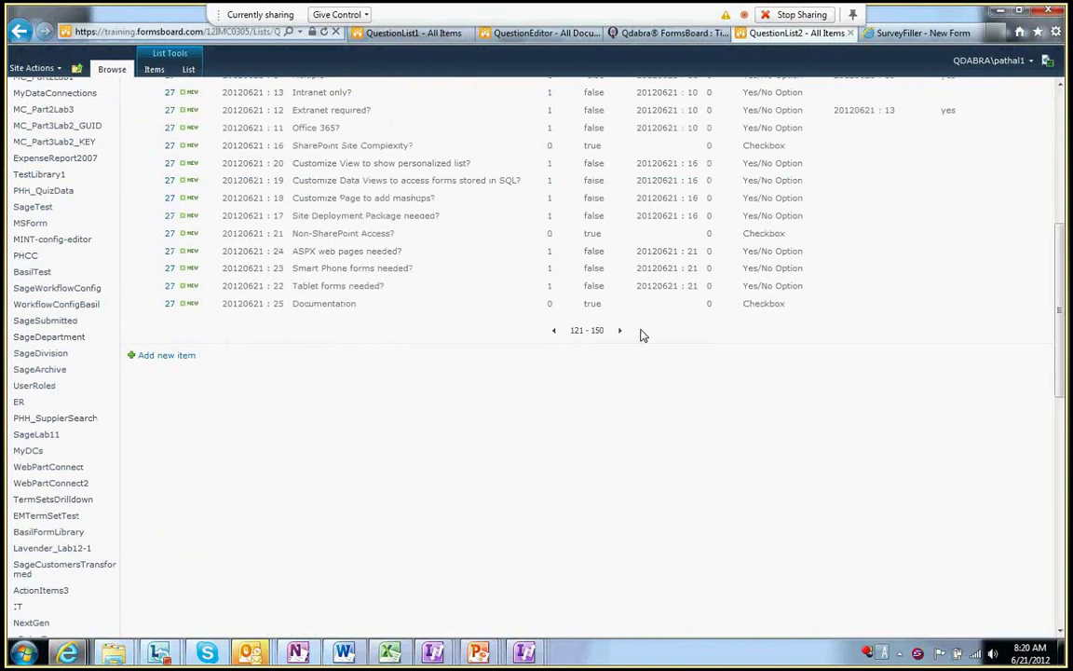
{"action": "left_click", "coordinate": [621, 332]}
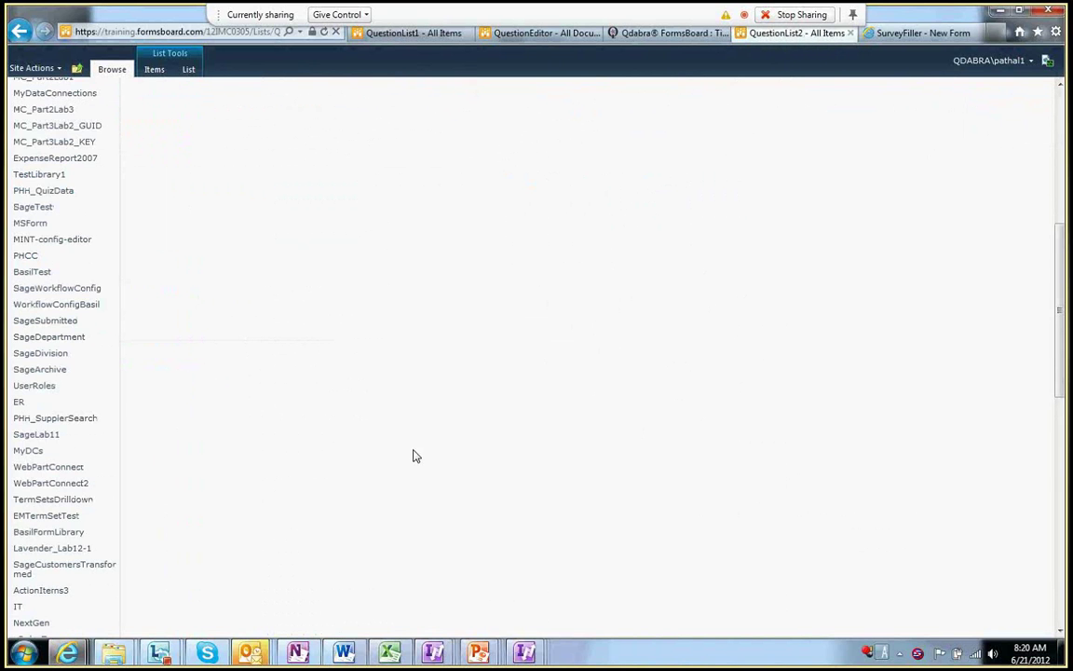
{"action": "scroll", "coordinate": [414, 452], "scroll_direction": "down", "scroll_amount": 2}
{"action": "scroll", "coordinate": [419, 445], "scroll_direction": "up", "scroll_amount": 6}
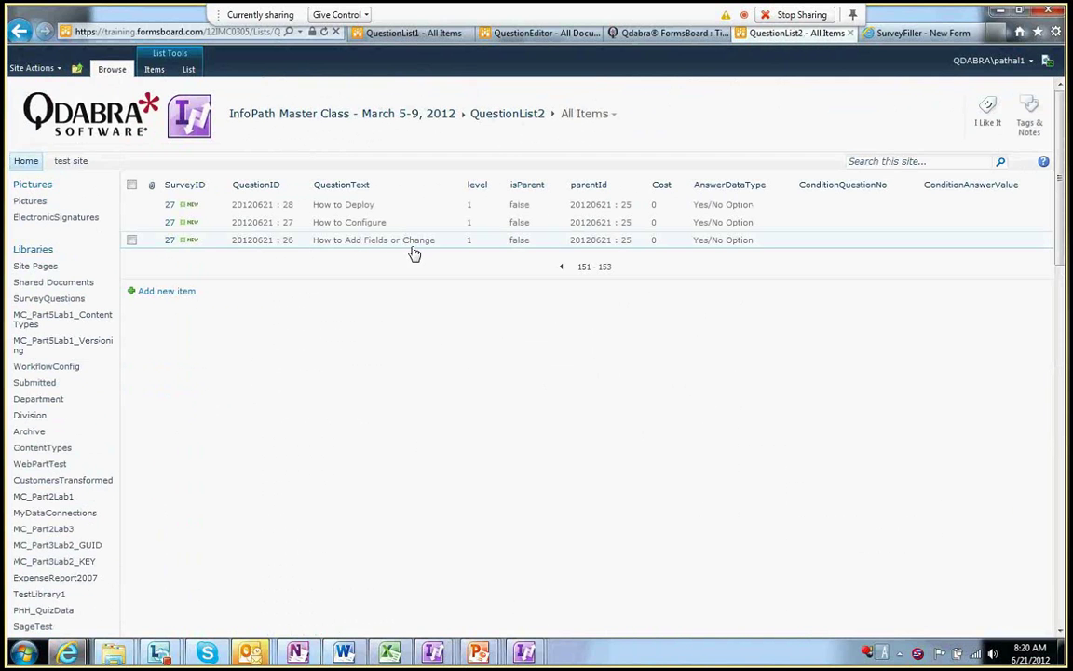
Go back one page in QuestionList2, change survey 27's Documentation item to the question text "DOCUMENTATION", and save it.
{"action": "left_click", "coordinate": [561, 269]}
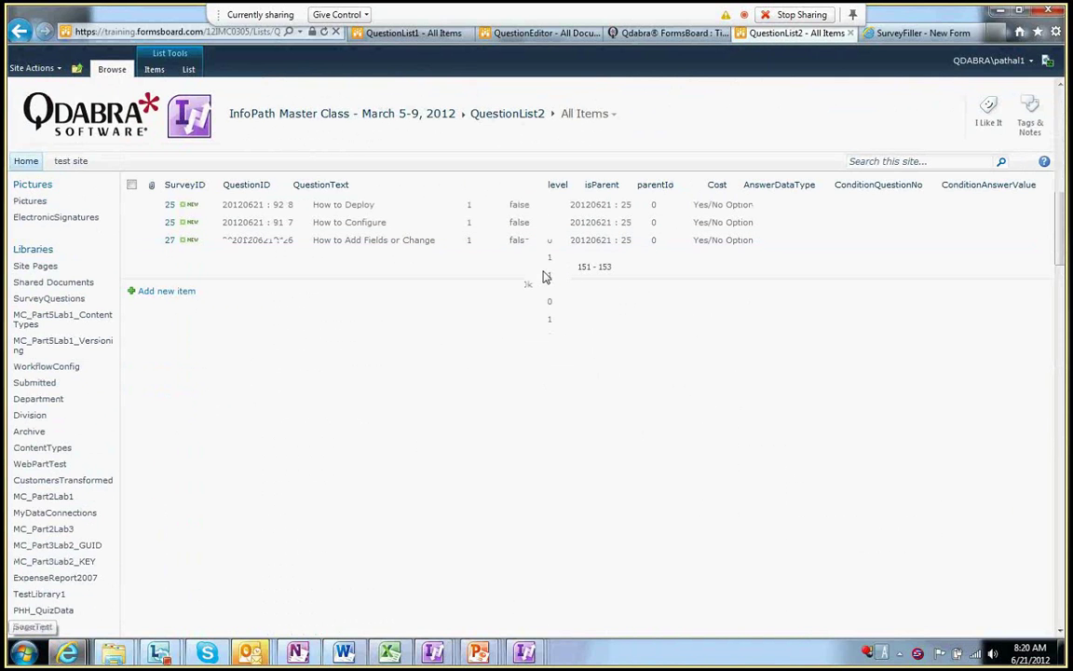
{"action": "scroll", "coordinate": [512, 417], "scroll_direction": "down", "scroll_amount": 3}
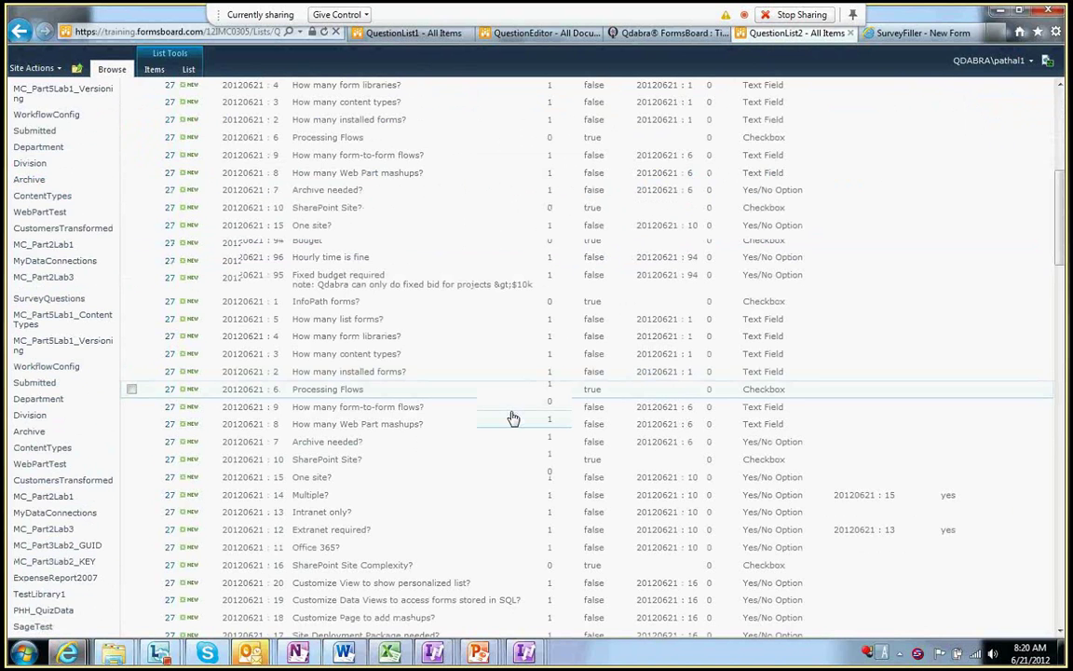
{"action": "scroll", "coordinate": [512, 417], "scroll_direction": "down", "scroll_amount": 3}
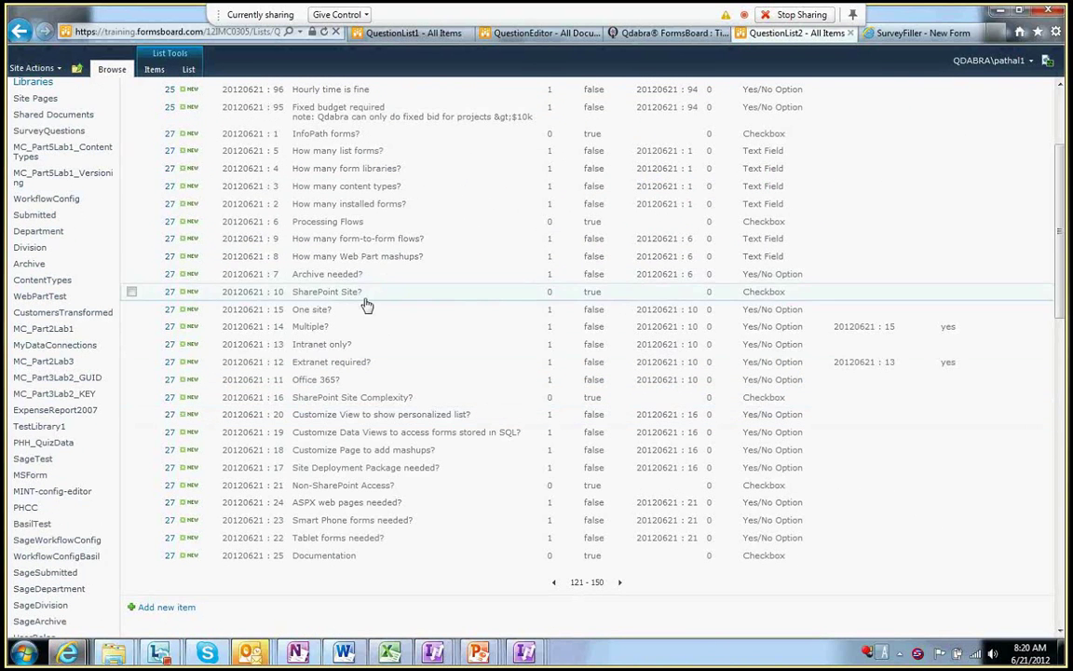
{"action": "scroll", "coordinate": [381, 327], "scroll_direction": "up", "scroll_amount": 1}
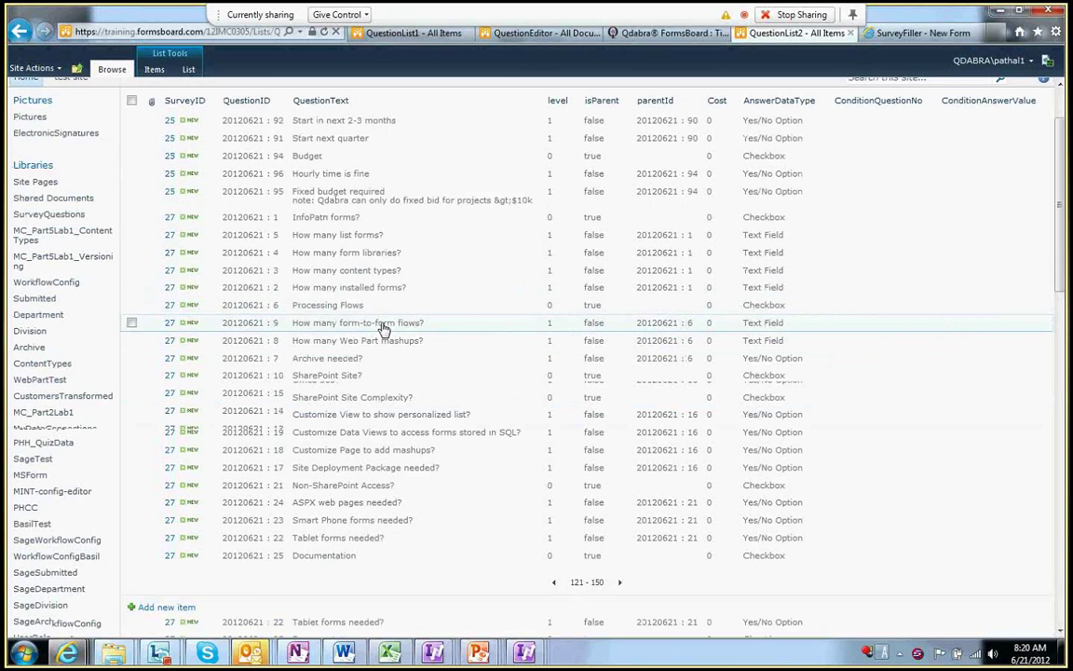
{"action": "scroll", "coordinate": [377, 317], "scroll_direction": "up", "scroll_amount": 1}
{"action": "scroll", "coordinate": [260, 293], "scroll_direction": "down", "scroll_amount": 2}
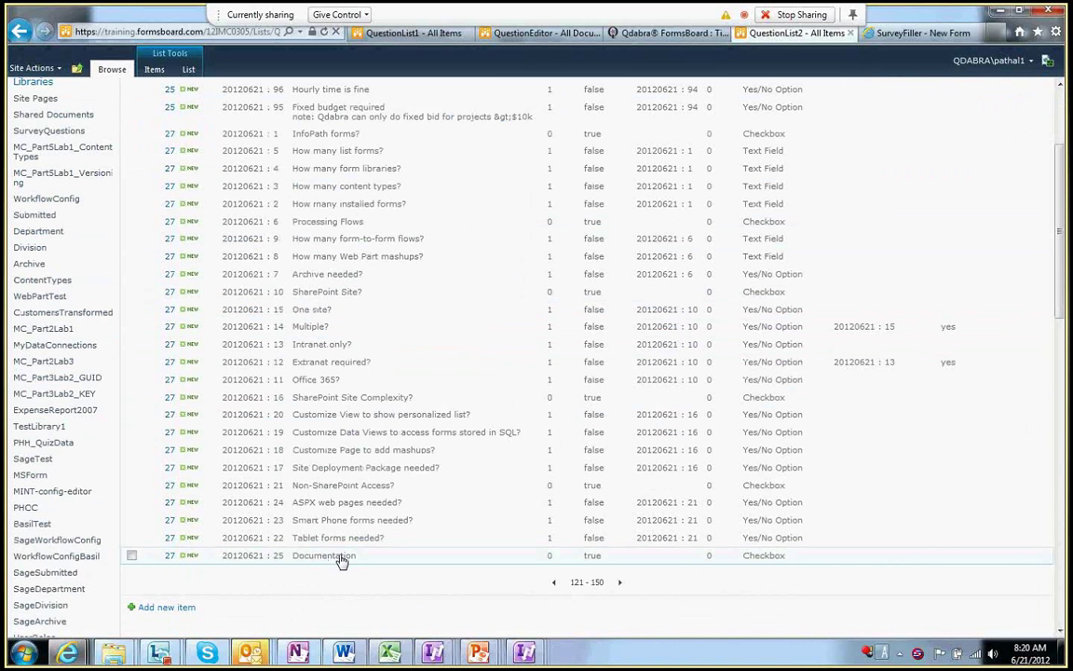
{"action": "left_click", "coordinate": [341, 559]}
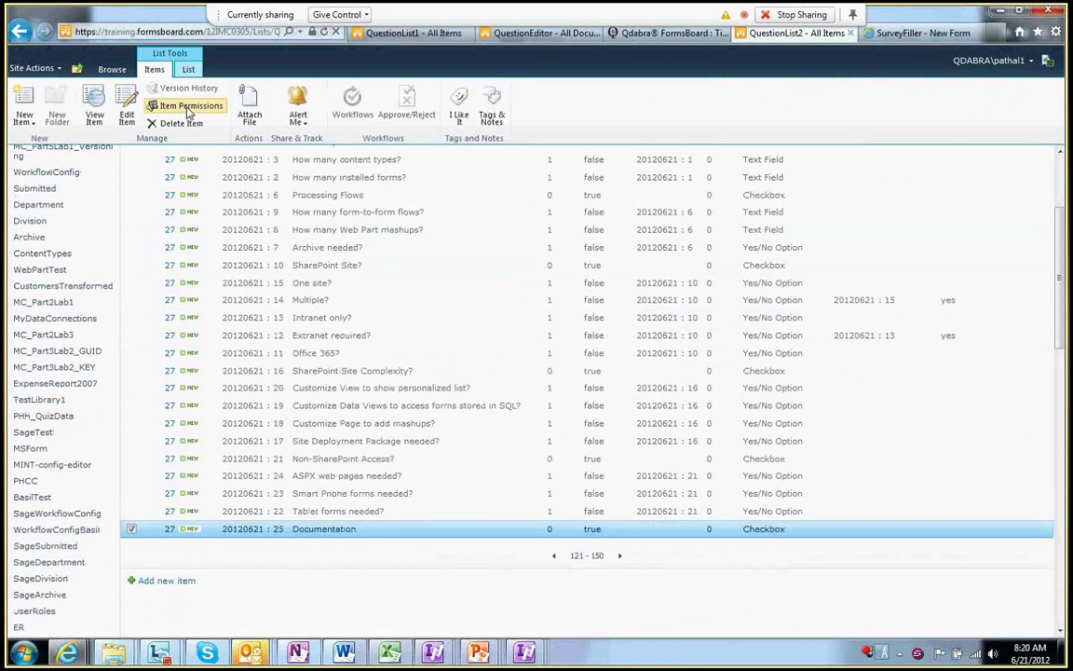
{"action": "left_click", "coordinate": [126, 107]}
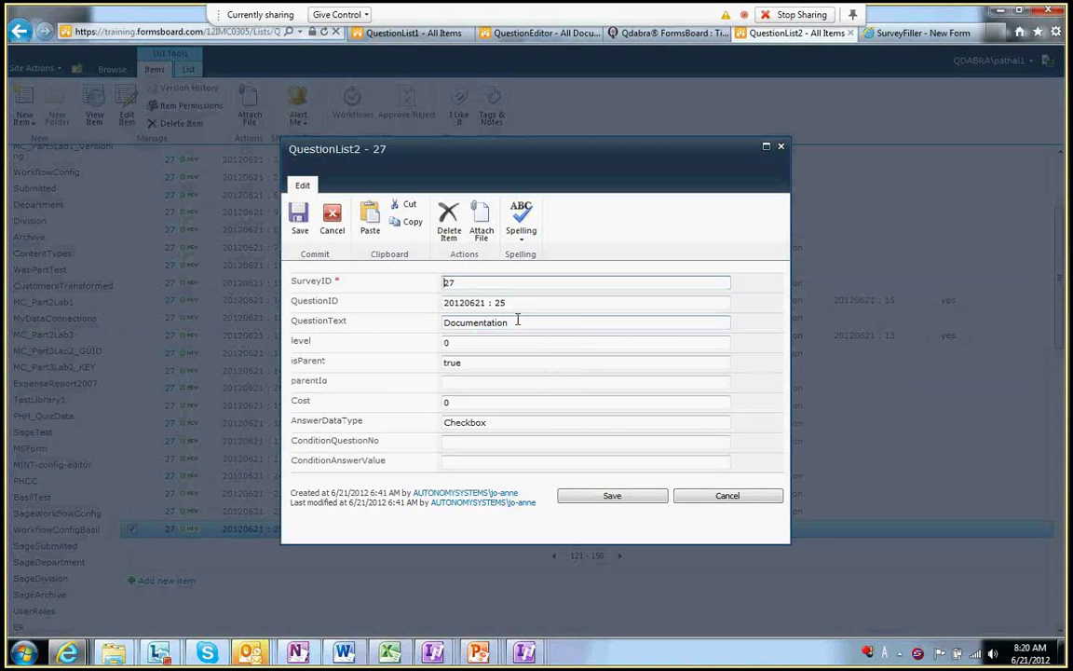
{"action": "left_click", "coordinate": [518, 320]}
{"action": "key", "text": "ctrl+a"}
{"action": "type", "text": "D"}
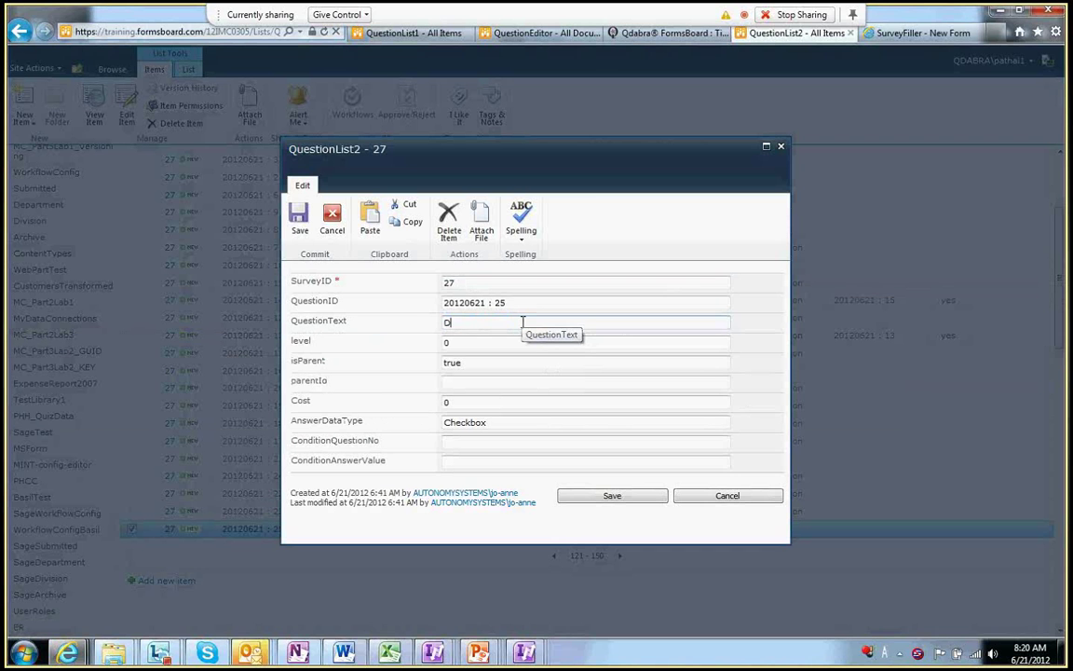
{"action": "type", "text": "OCUMENTATION"}
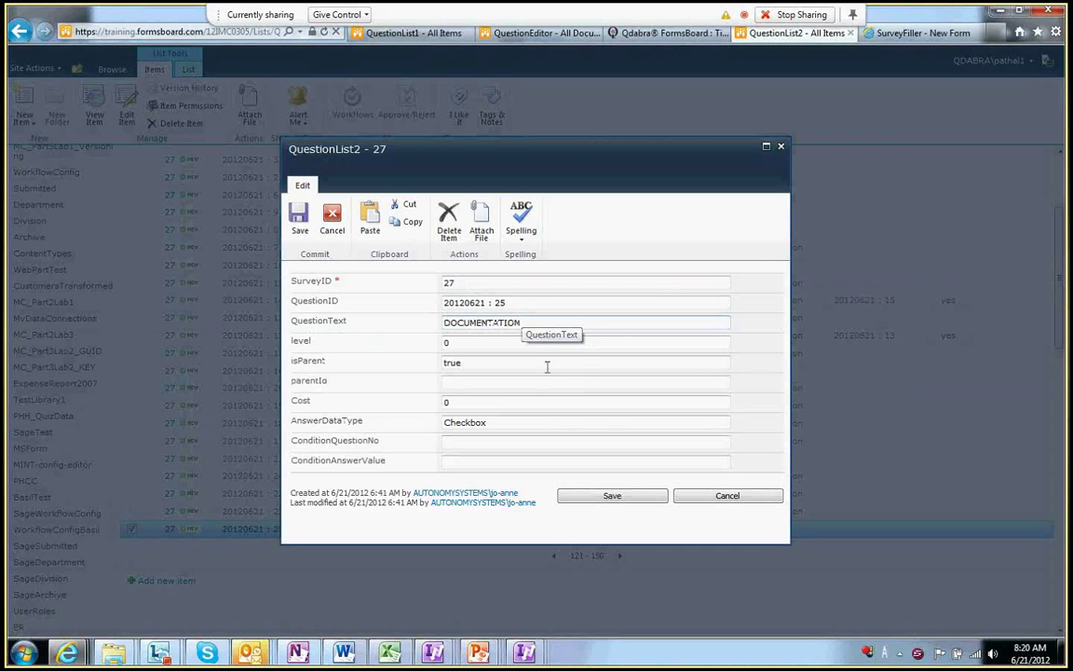
{"action": "left_click", "coordinate": [613, 500]}
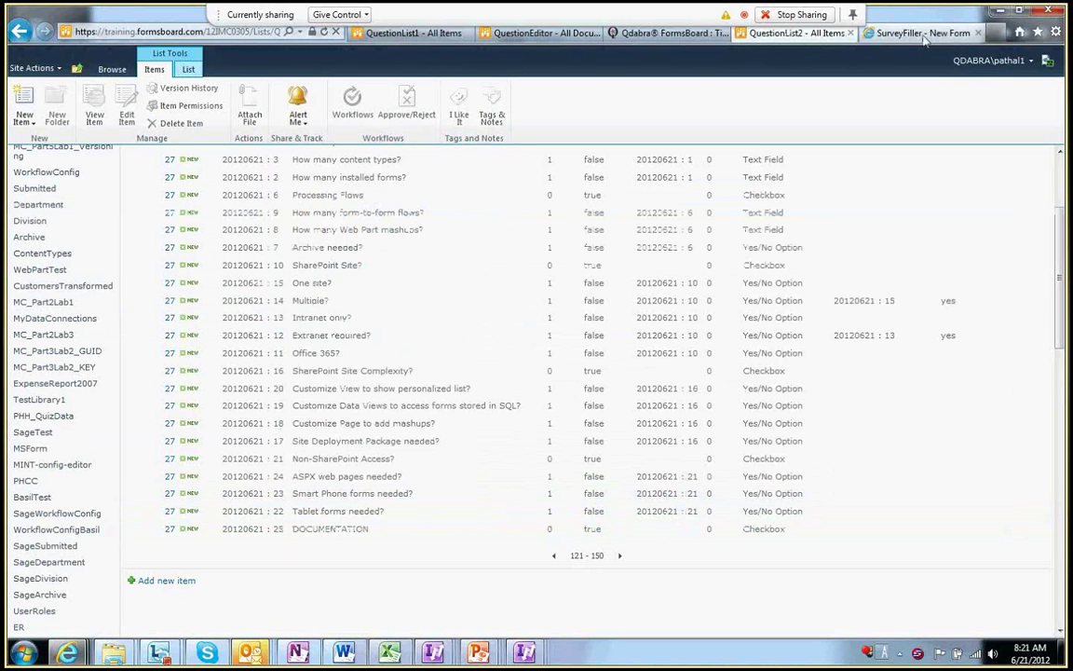
Close form 27 in the QuestionEditor library and reopen it to check the heading text of section 6.
{"action": "key", "text": "alt+Tab"}
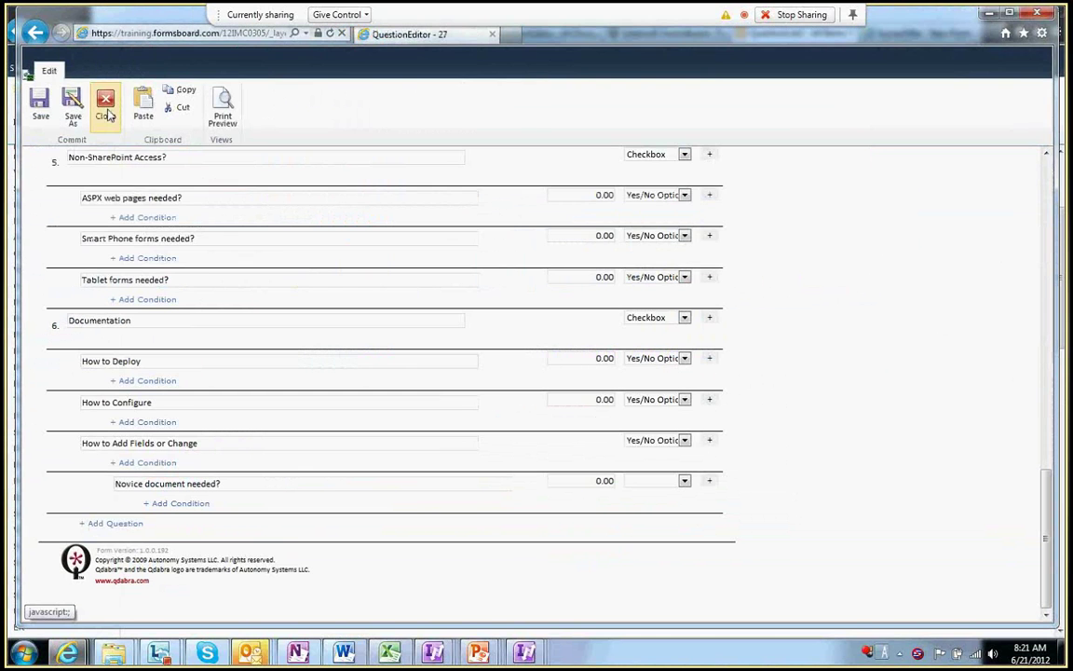
{"action": "left_click", "coordinate": [104, 105]}
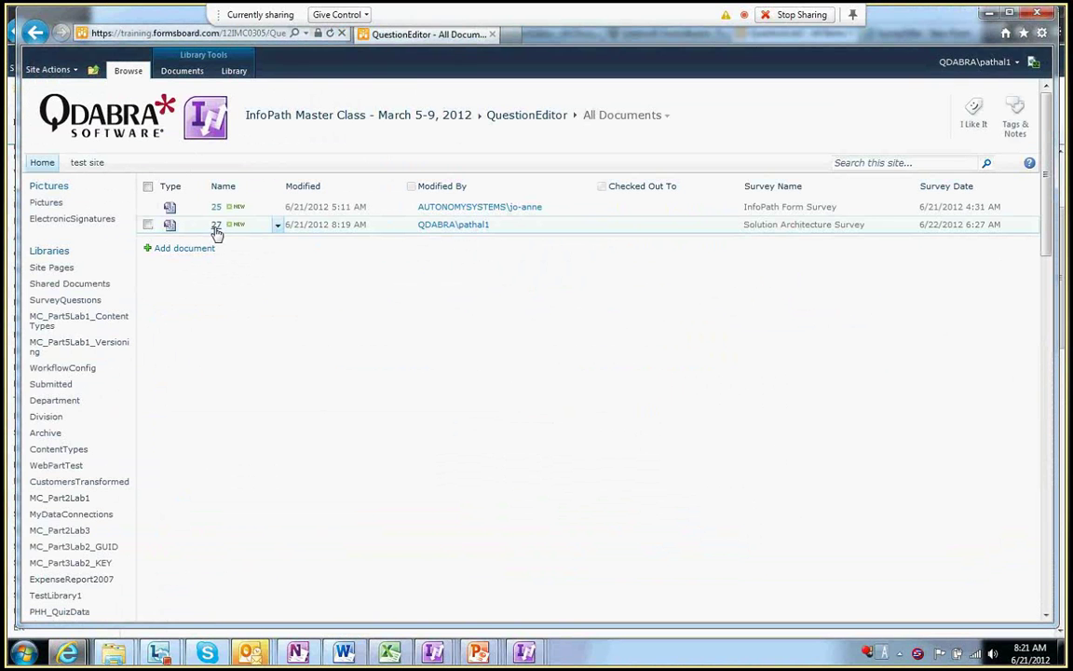
{"action": "left_click", "coordinate": [217, 229]}
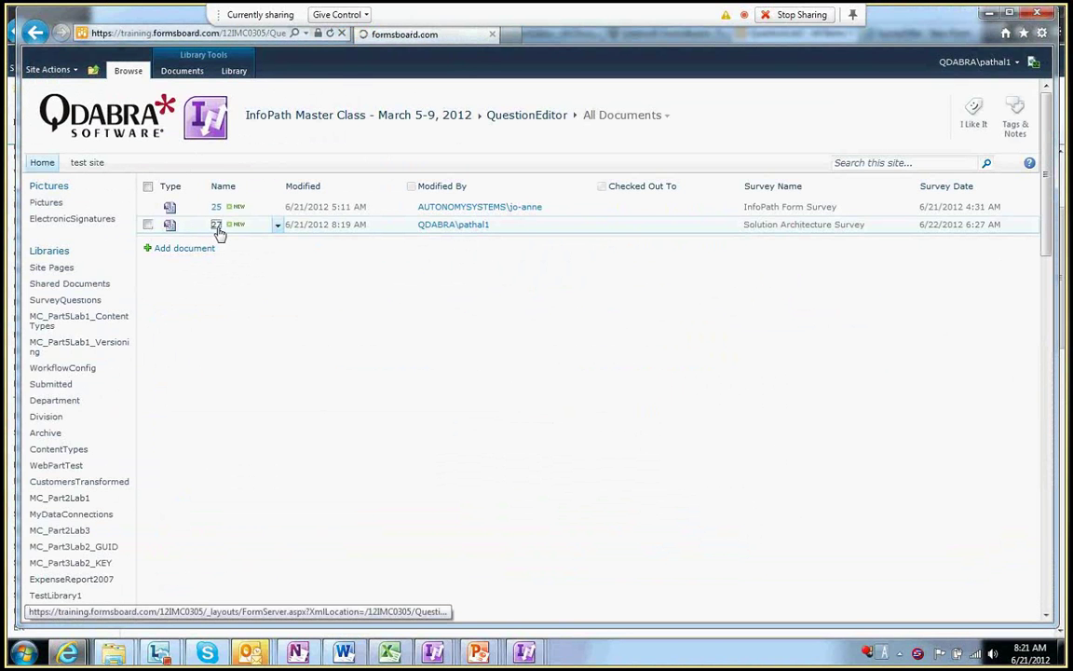
{"action": "scroll", "coordinate": [645, 389], "scroll_direction": "down", "scroll_amount": 15}
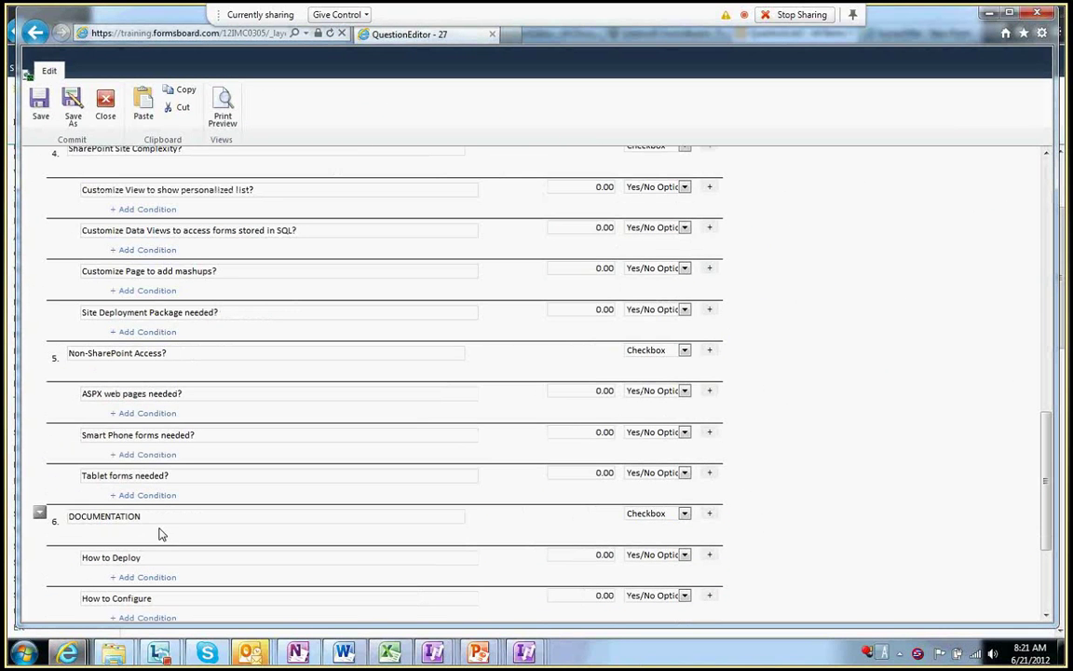
{"action": "left_click_drag", "start_coordinate": [168, 515], "coordinate": [77, 520]}
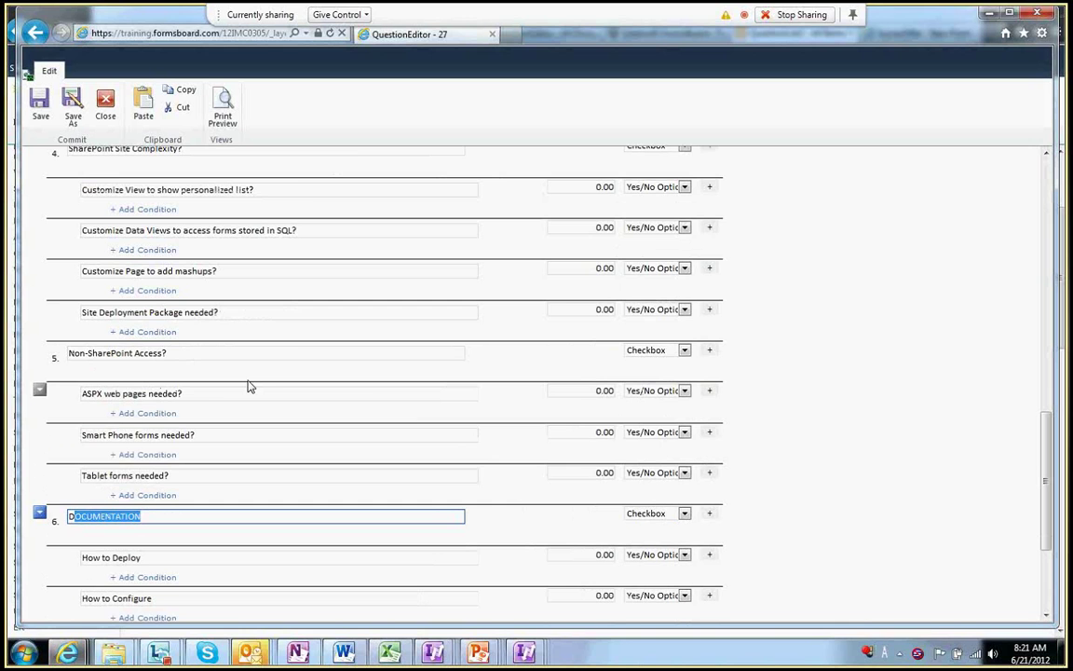
Review the questions of form 27 from the last sub-question back up to the first section.
{"action": "key", "text": "alt+Tab"}
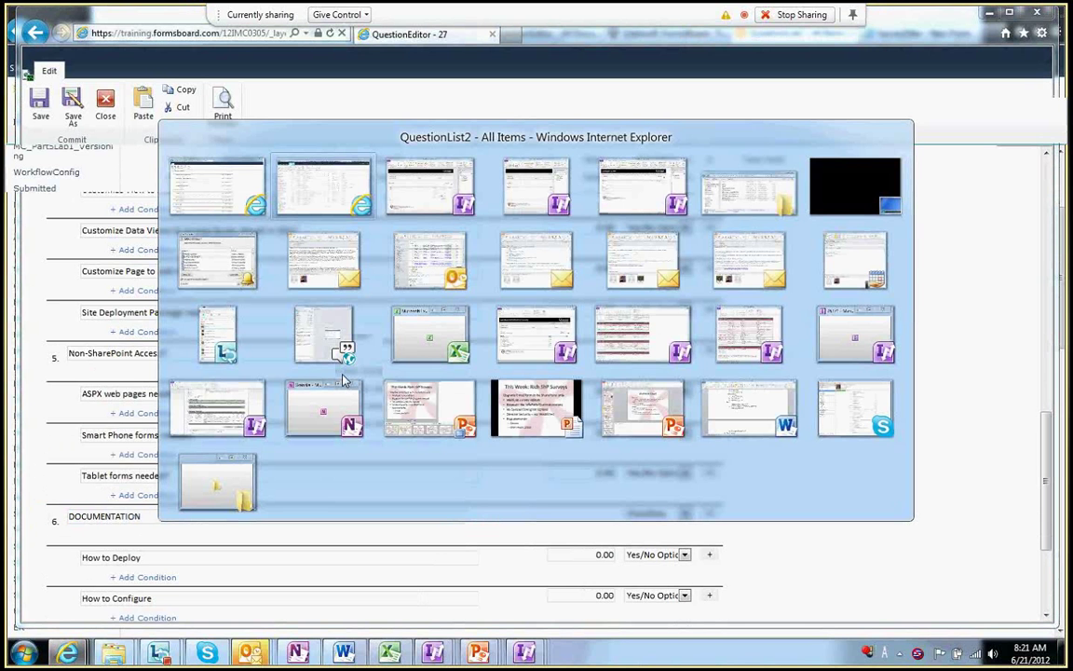
{"action": "key", "text": "Escape"}
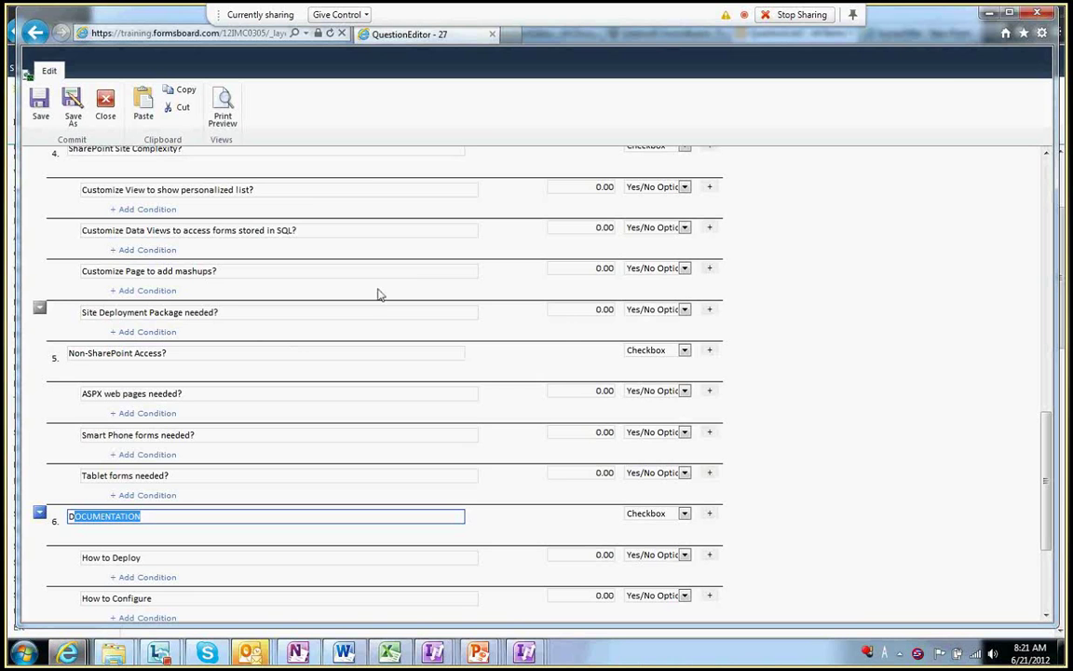
{"action": "key", "text": "alt+Tab"}
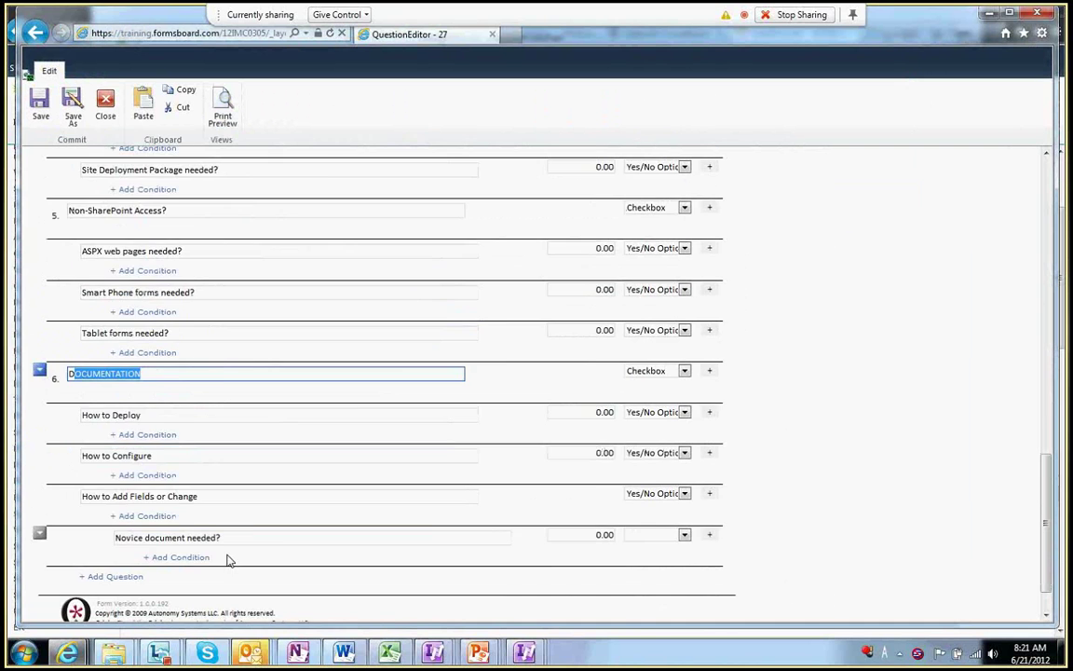
{"action": "scroll", "coordinate": [279, 503], "scroll_direction": "up", "scroll_amount": 10}
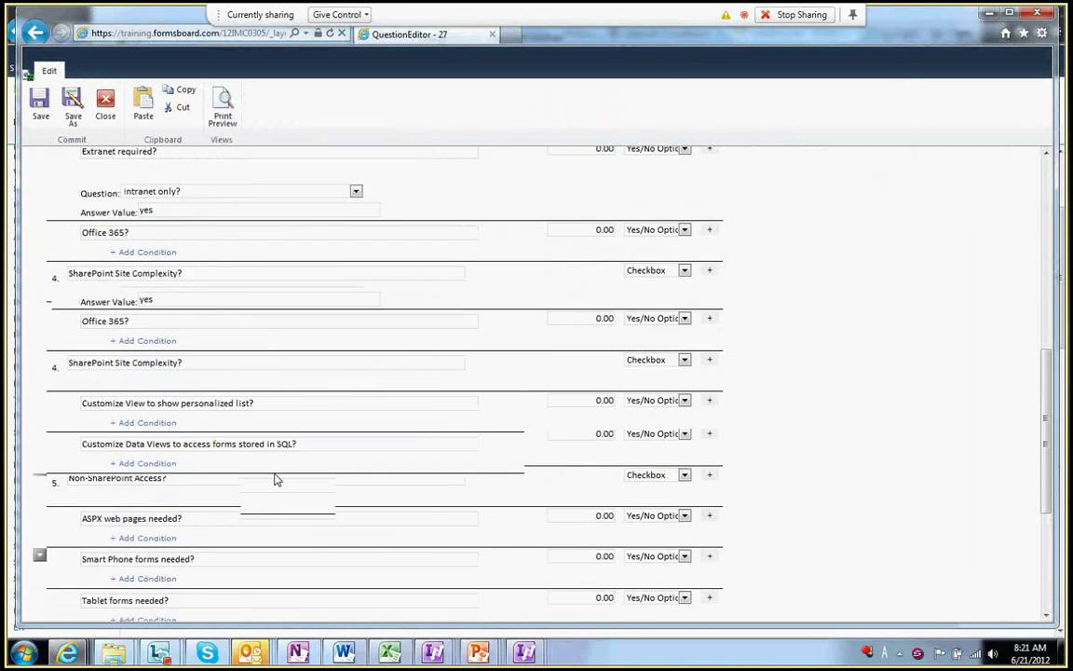
{"action": "scroll", "coordinate": [191, 295], "scroll_direction": "up", "scroll_amount": 6}
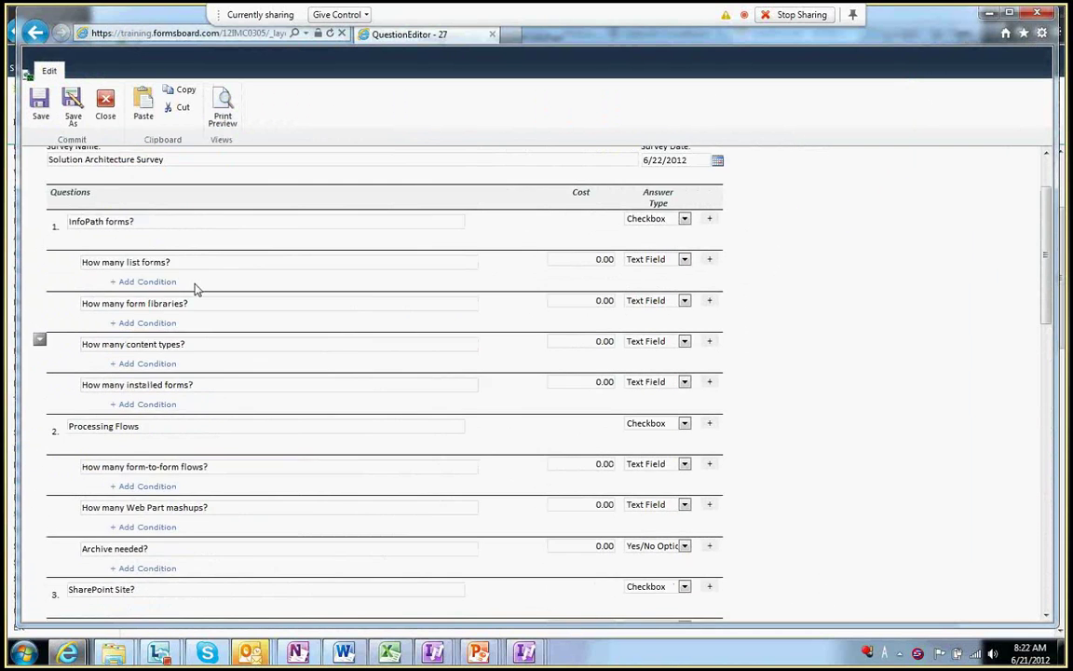
Close form 27 and check the "Novice document needed?" item on the last page of QuestionList2.
{"action": "left_click", "coordinate": [678, 212]}
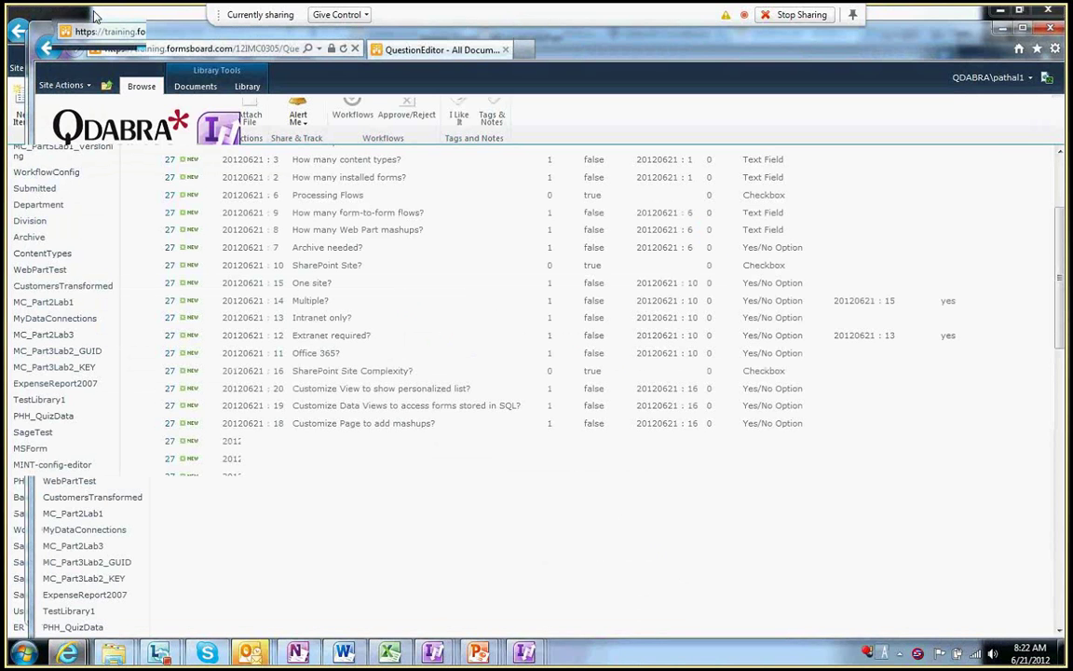
{"action": "left_click", "coordinate": [619, 556]}
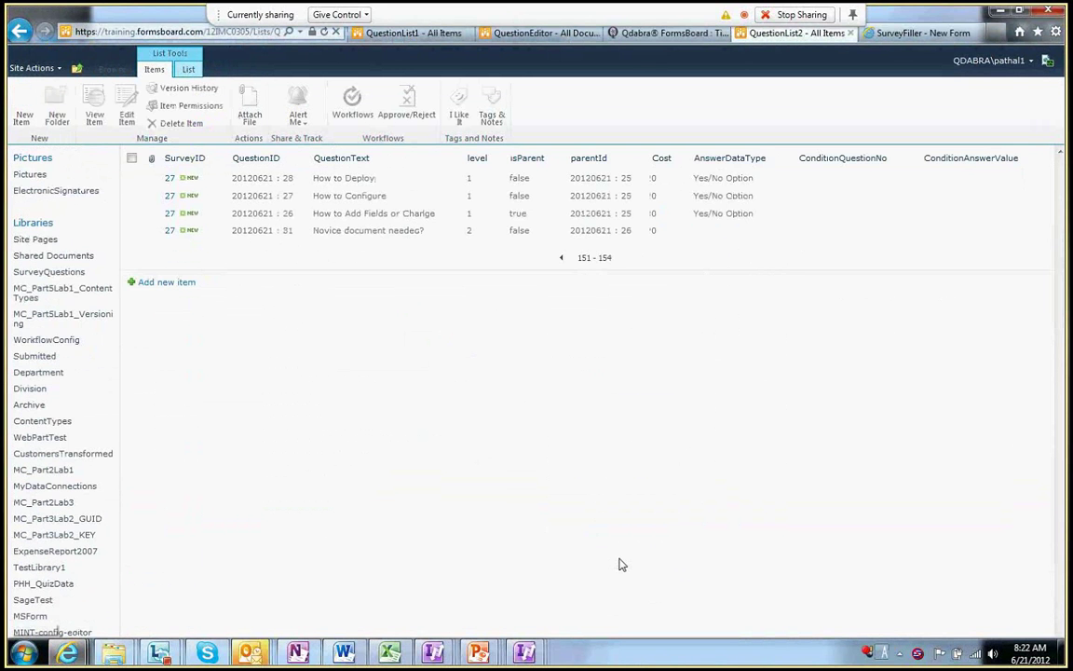
{"action": "scroll", "coordinate": [622, 564], "scroll_direction": "down", "scroll_amount": 3}
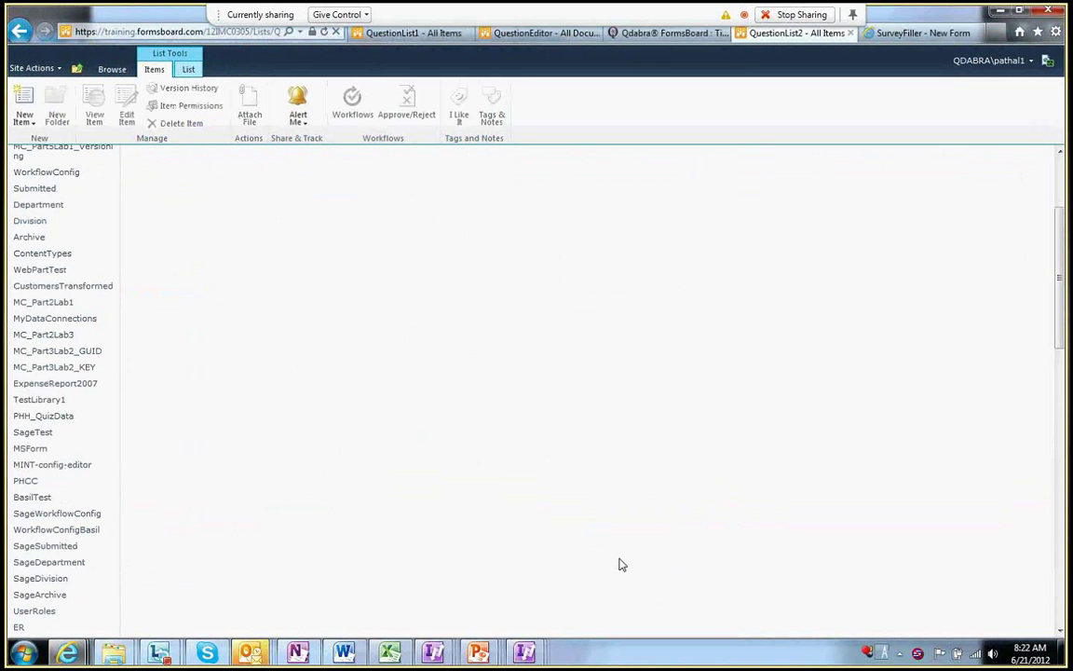
{"action": "scroll", "coordinate": [598, 531], "scroll_direction": "up", "scroll_amount": 3}
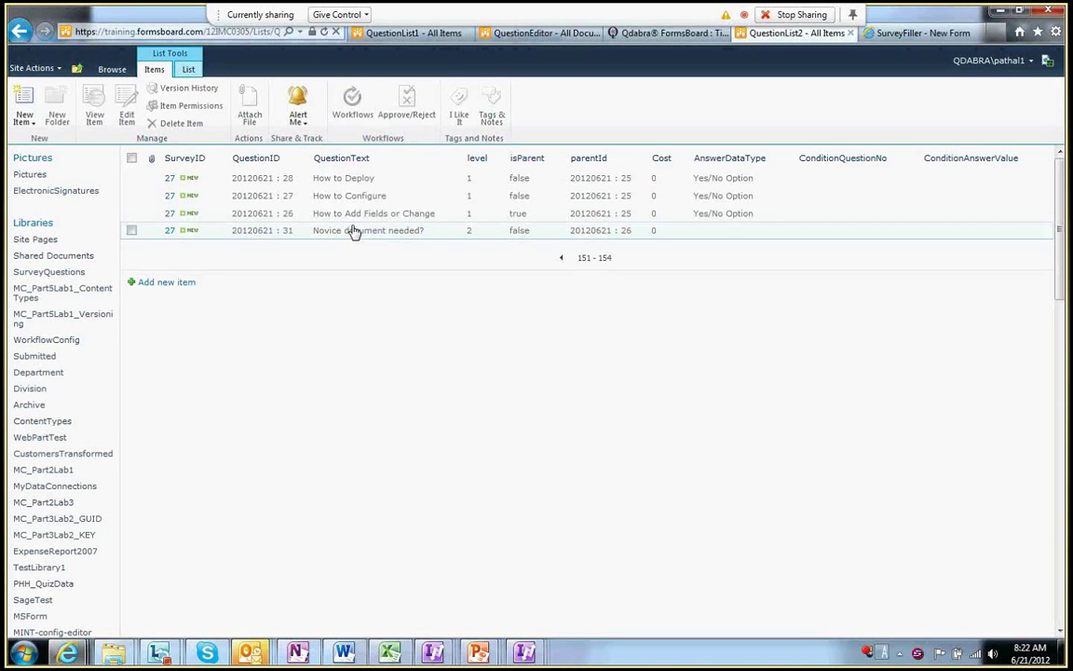
{"action": "key", "text": "alt+Tab"}
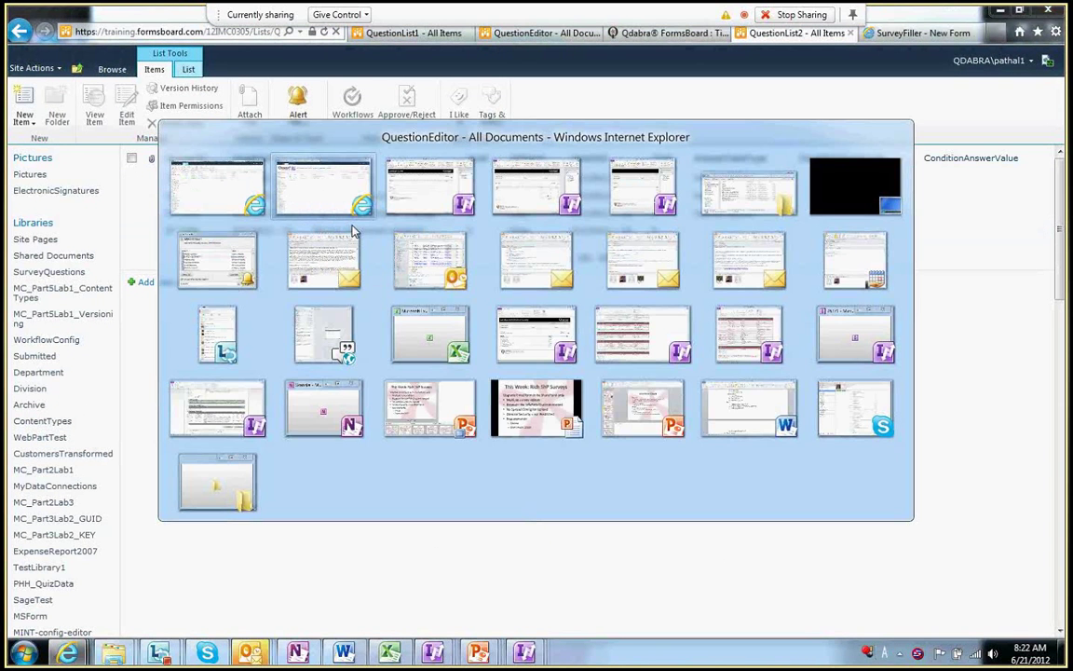
Switch to the Question Editor template in InfoPath Designer and inspect the Command action in the Submit button's "Submit to Question Lists" rule.
{"action": "mouse_move", "coordinate": [464, 279]}
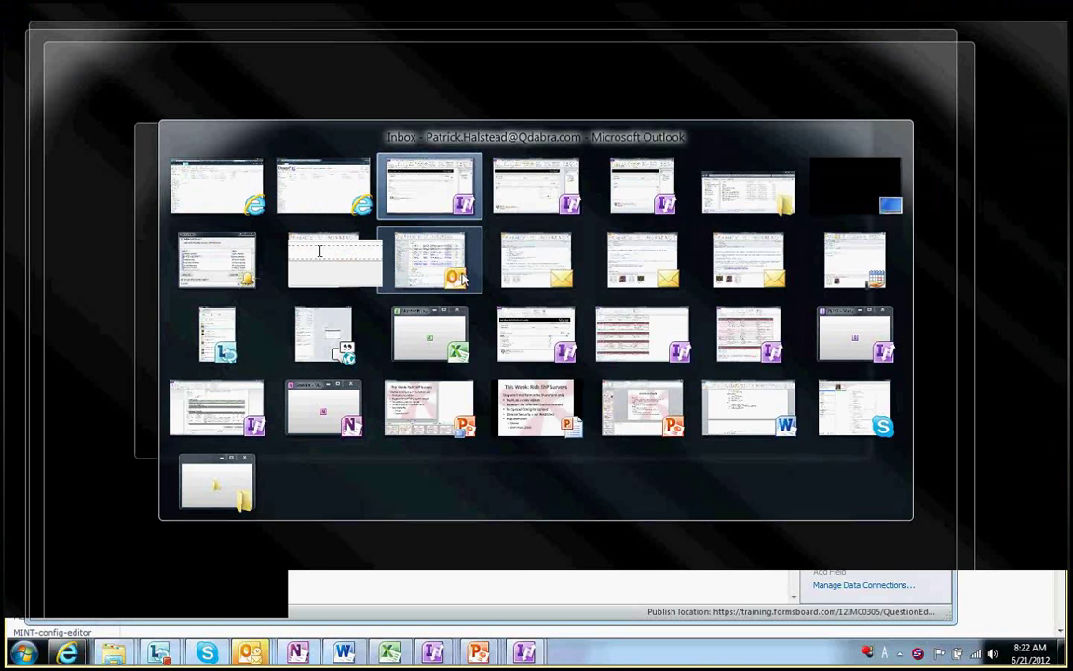
{"action": "left_click", "coordinate": [422, 186]}
{"action": "left_click", "coordinate": [684, 197]}
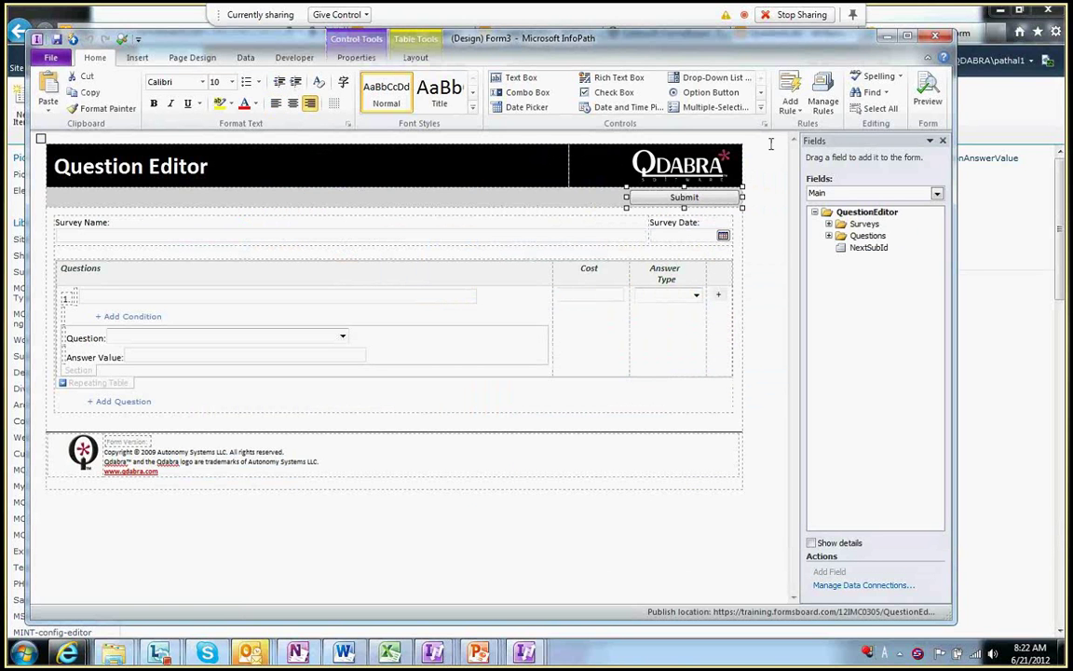
{"action": "left_click", "coordinate": [823, 100]}
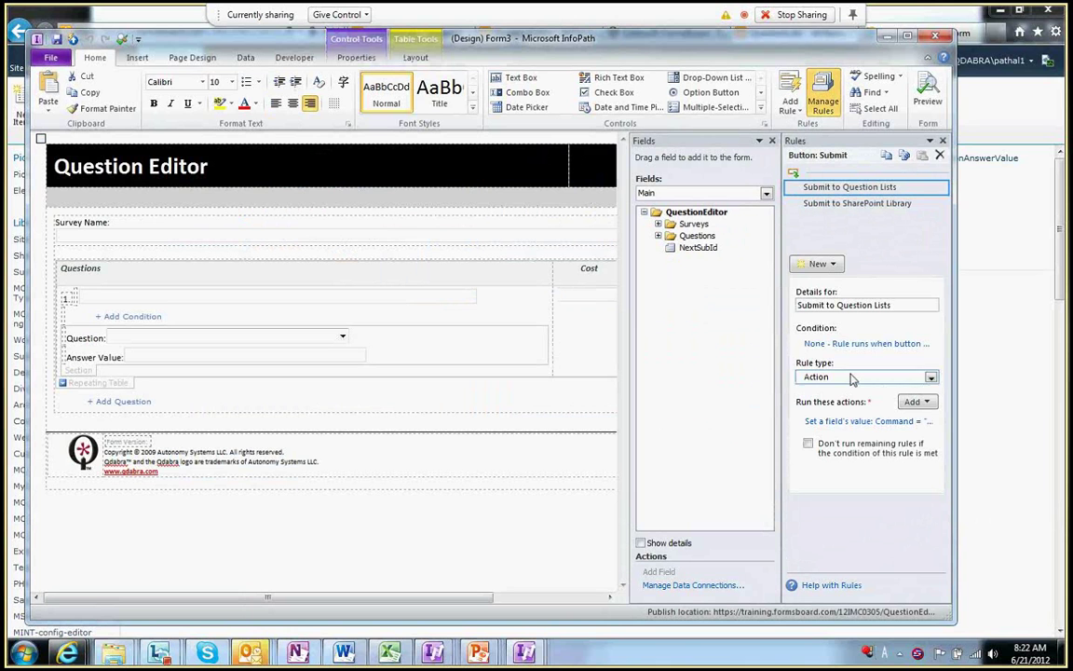
{"action": "left_click", "coordinate": [848, 422]}
{"action": "left_click", "coordinate": [498, 341]}
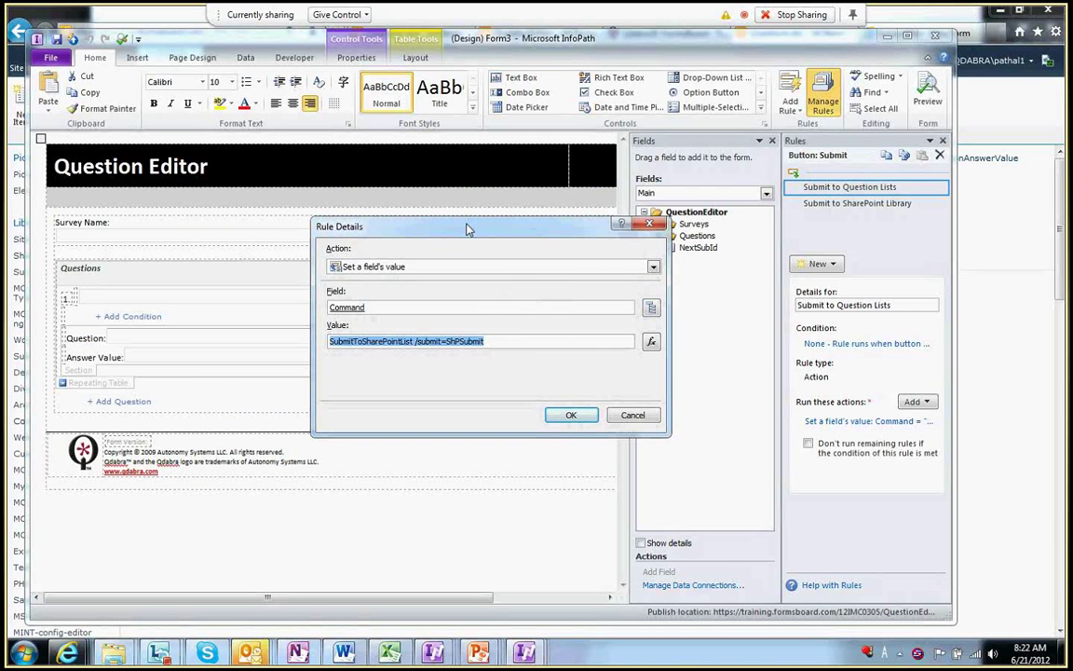
{"action": "left_click_drag", "start_coordinate": [469, 229], "coordinate": [427, 156]}
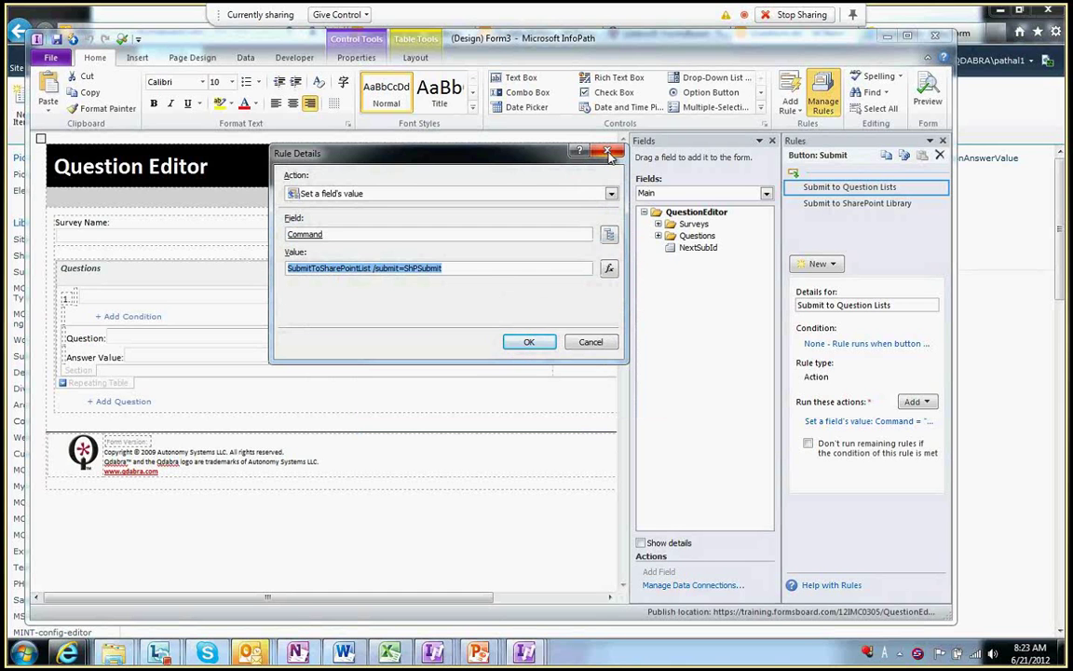
{"action": "left_click", "coordinate": [453, 265]}
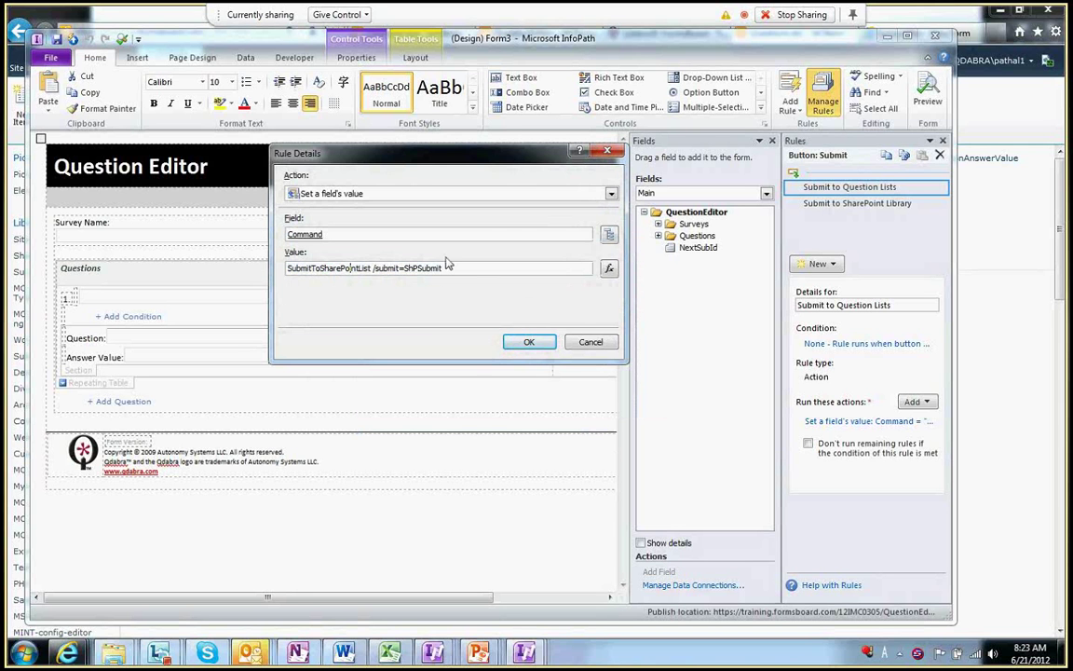
{"action": "left_click", "coordinate": [609, 150]}
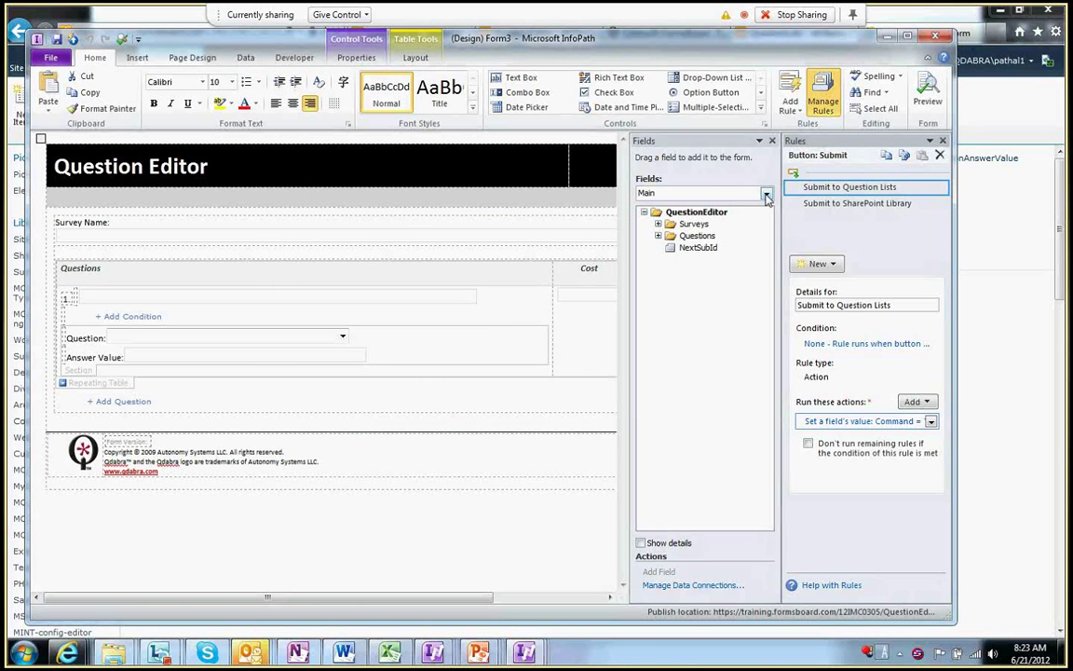
Show the QdabraRules secondary data source in the fields list and select its Command field.
{"action": "left_click", "coordinate": [766, 194]}
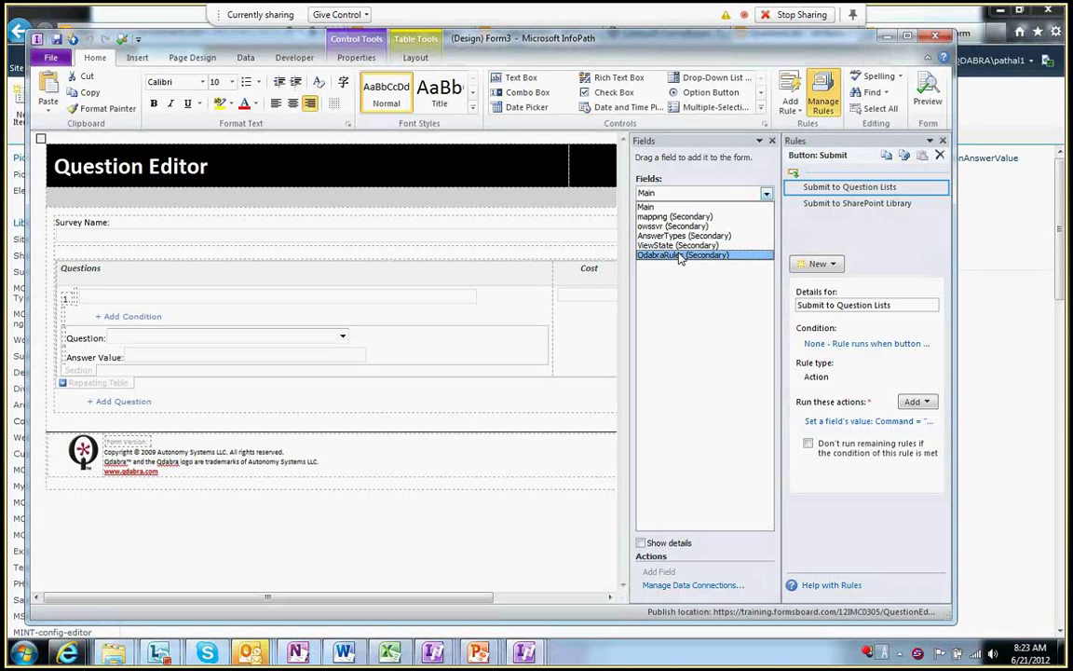
{"action": "left_click", "coordinate": [681, 256]}
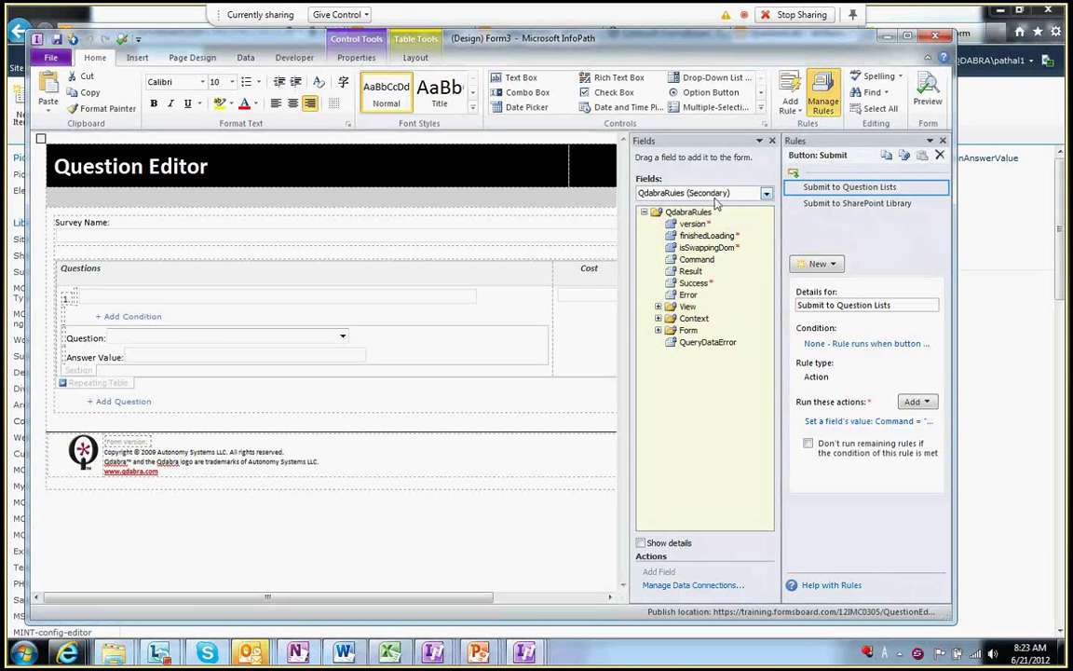
{"action": "left_click", "coordinate": [697, 259]}
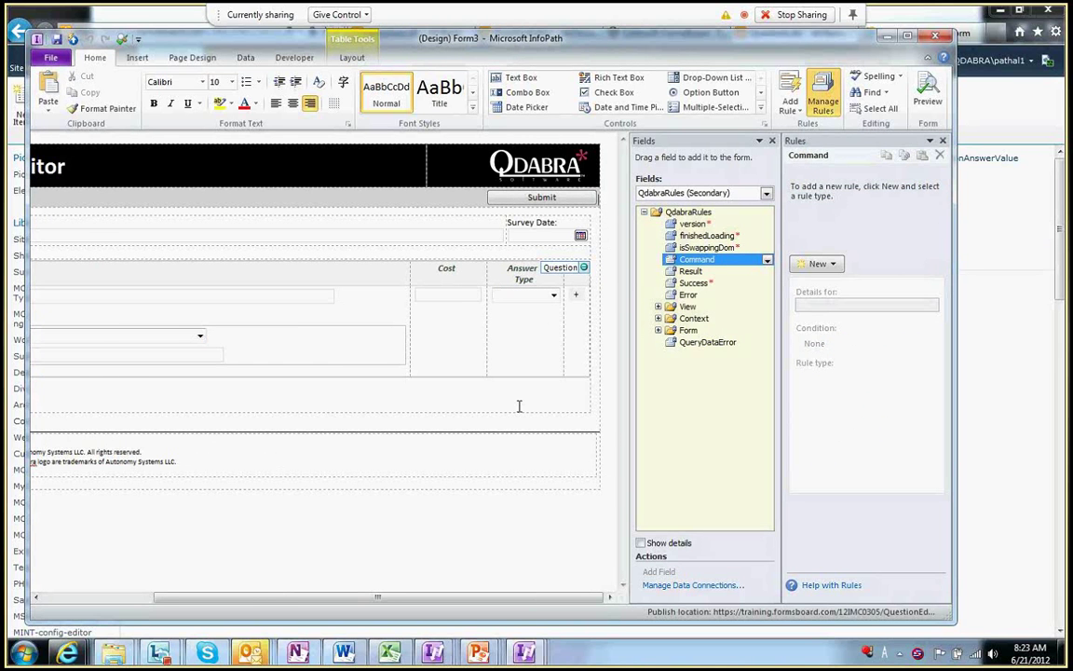
{"action": "scroll", "coordinate": [180, 551], "scroll_direction": "left", "scroll_amount": 3}
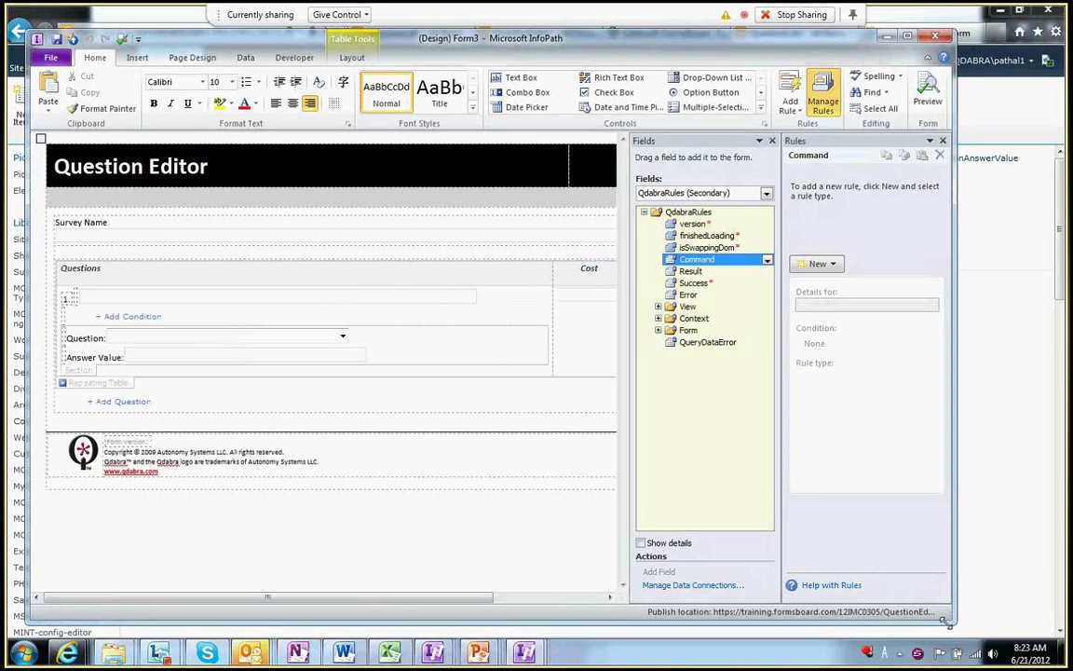
Maximize the template window and review the Submit button's "Submit to SharePoint Library" rule.
{"action": "key", "text": "super+Up"}
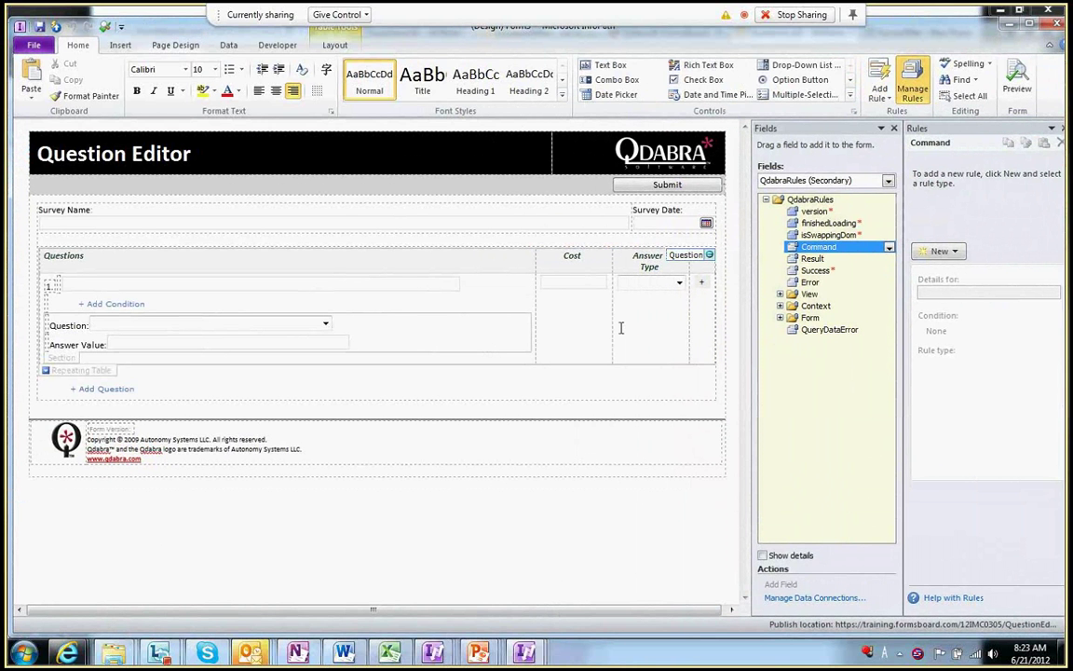
{"action": "left_click", "coordinate": [667, 187]}
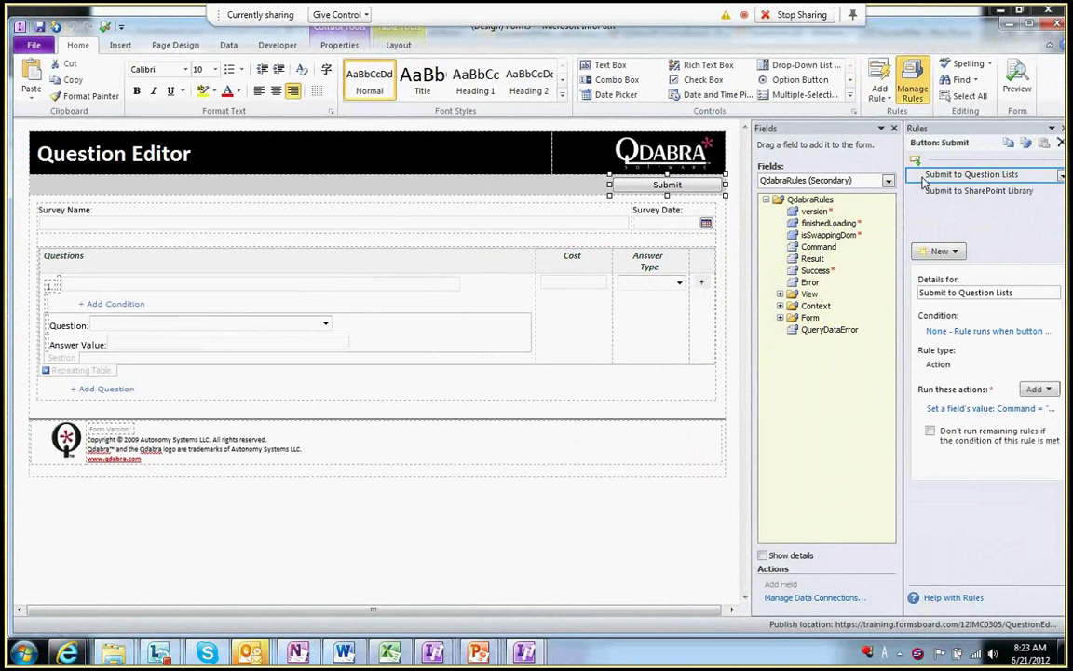
{"action": "left_click", "coordinate": [1005, 190]}
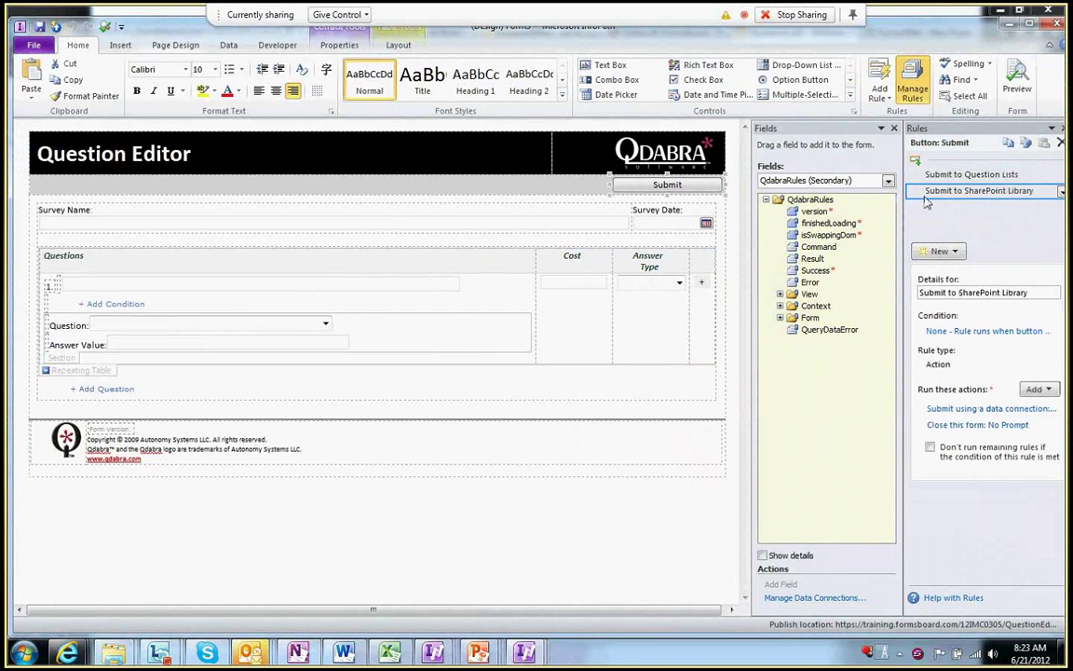
Switch back to the browser, close the open SurveyFiller form without saving, and add a new document to the SurveyFiller library.
{"action": "key", "text": "alt+Tab"}
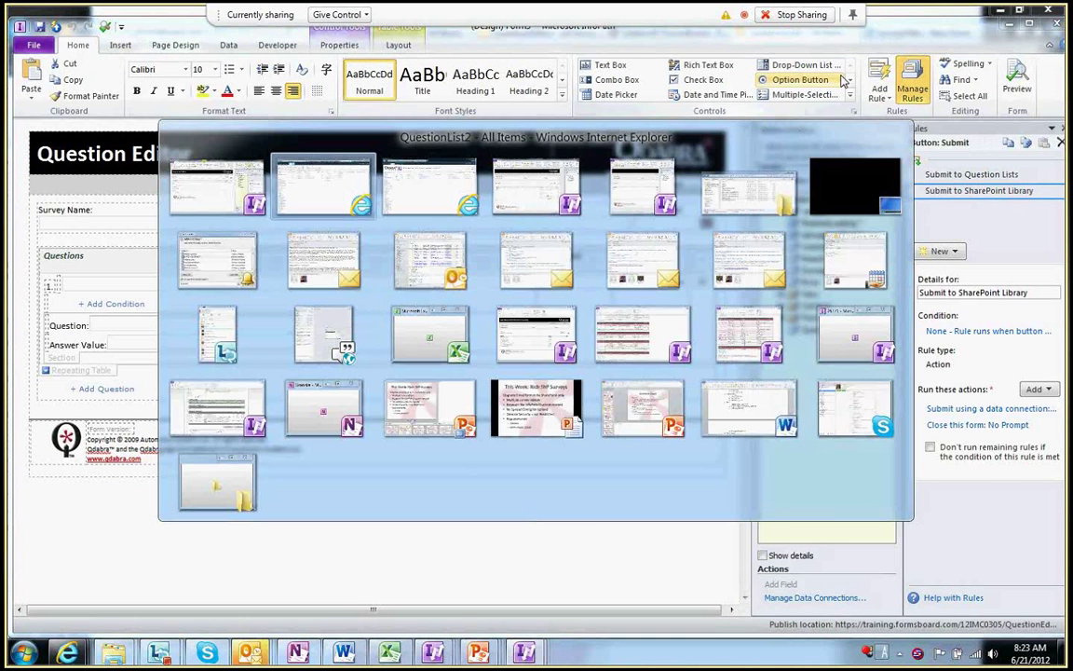
{"action": "key", "text": "alt+Tab"}
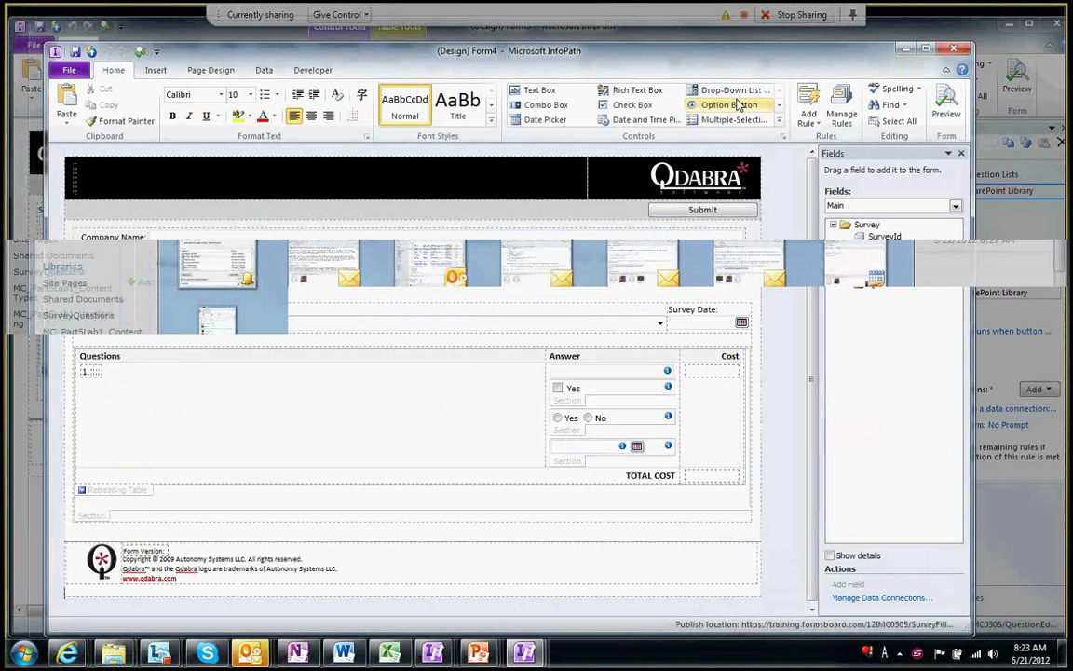
{"action": "key", "text": "alt+Tab"}
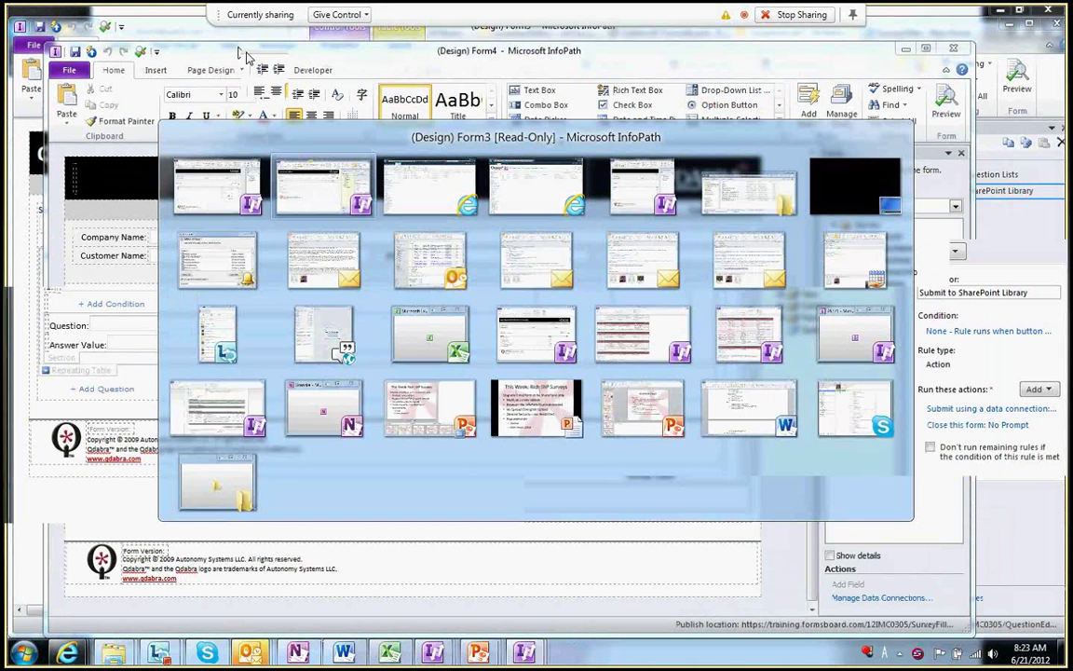
{"action": "key", "text": "alt+Tab"}
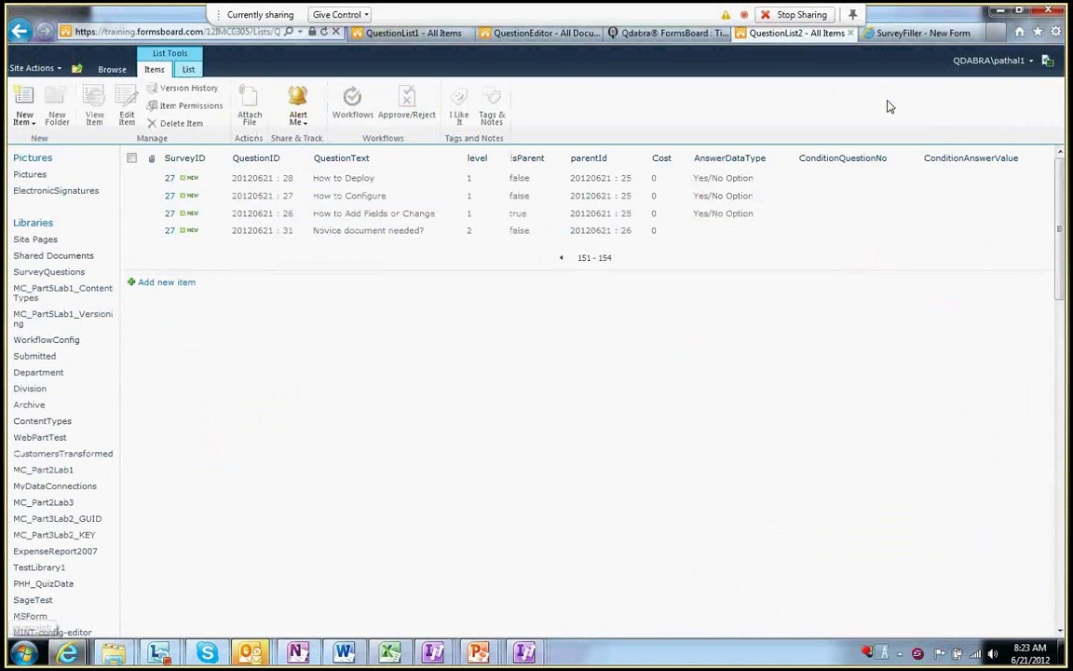
{"action": "left_click", "coordinate": [872, 42]}
{"action": "scroll", "coordinate": [510, 273], "scroll_direction": "up", "scroll_amount": 3}
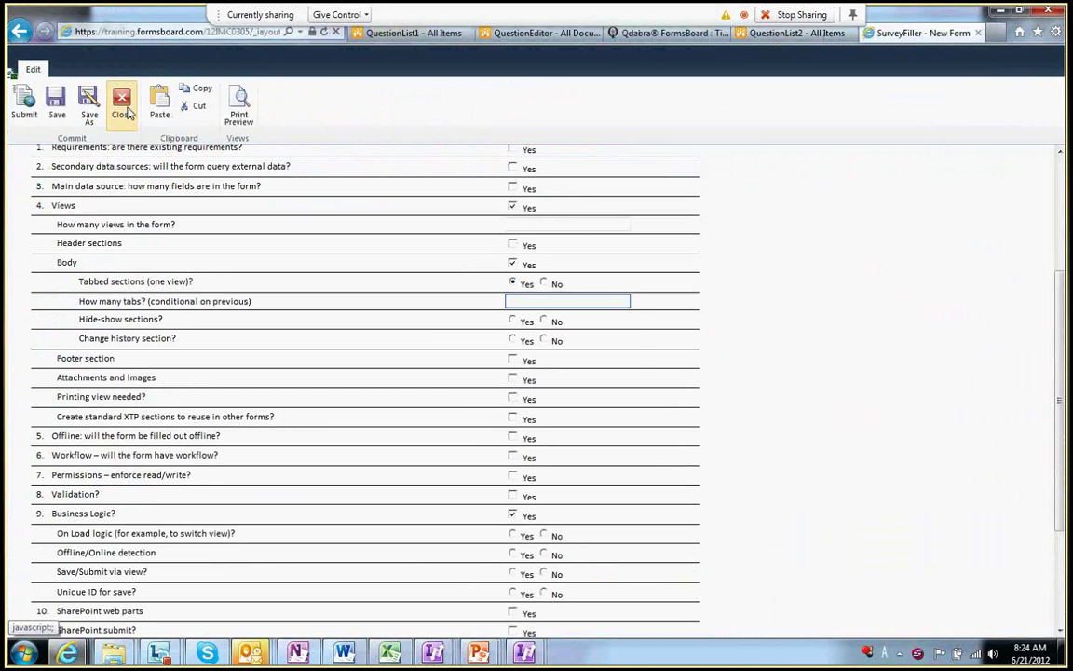
{"action": "left_click", "coordinate": [128, 112]}
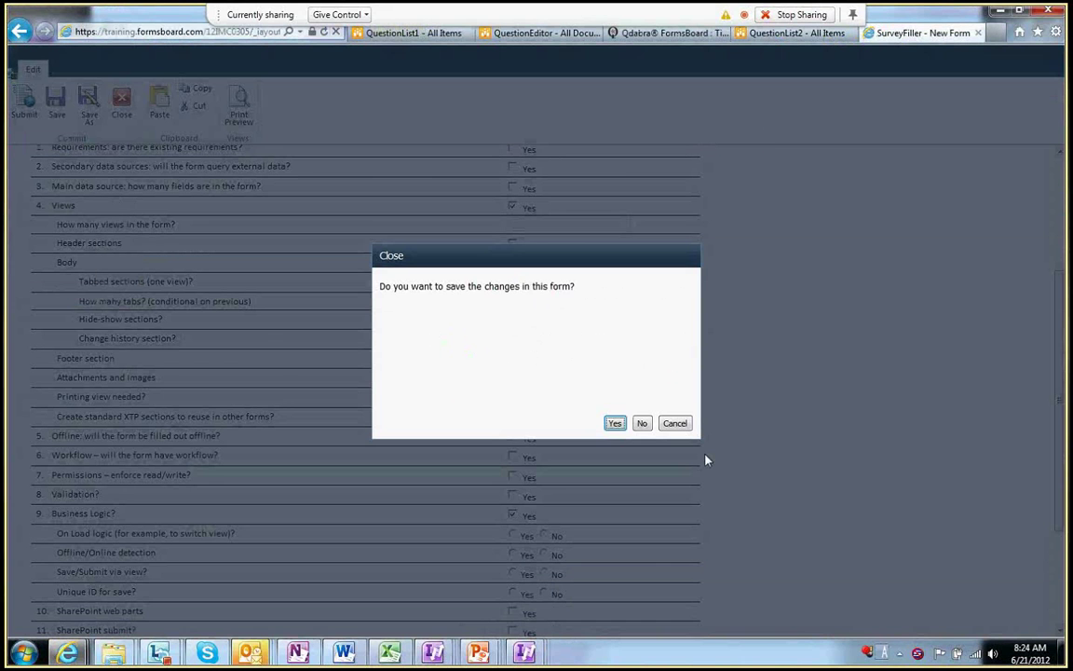
{"action": "left_click", "coordinate": [638, 424]}
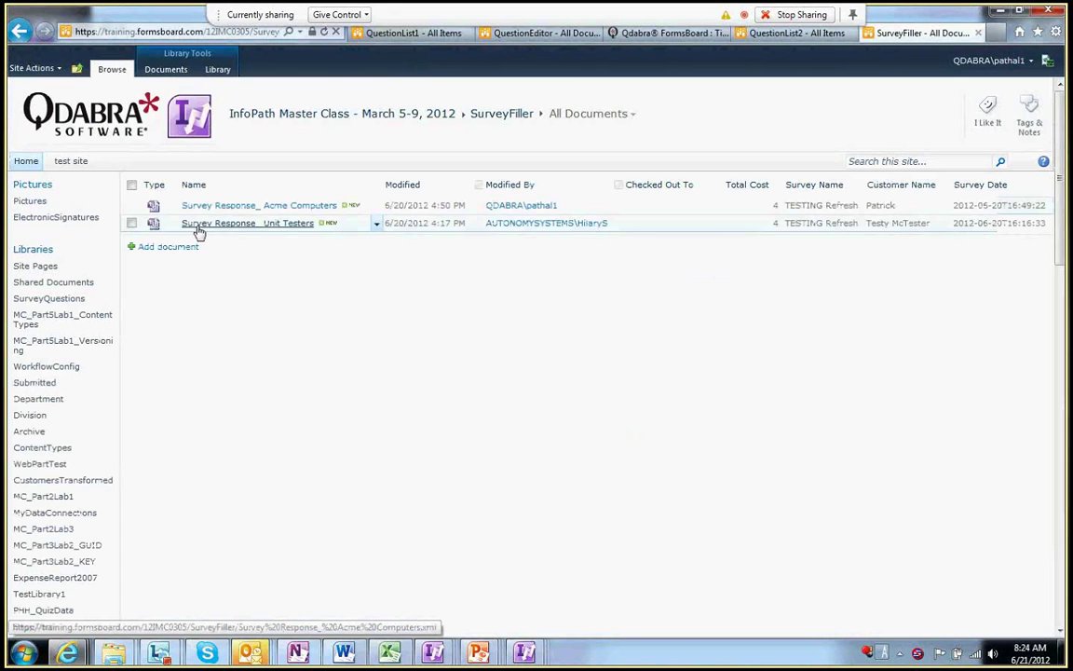
{"action": "left_click", "coordinate": [186, 247]}
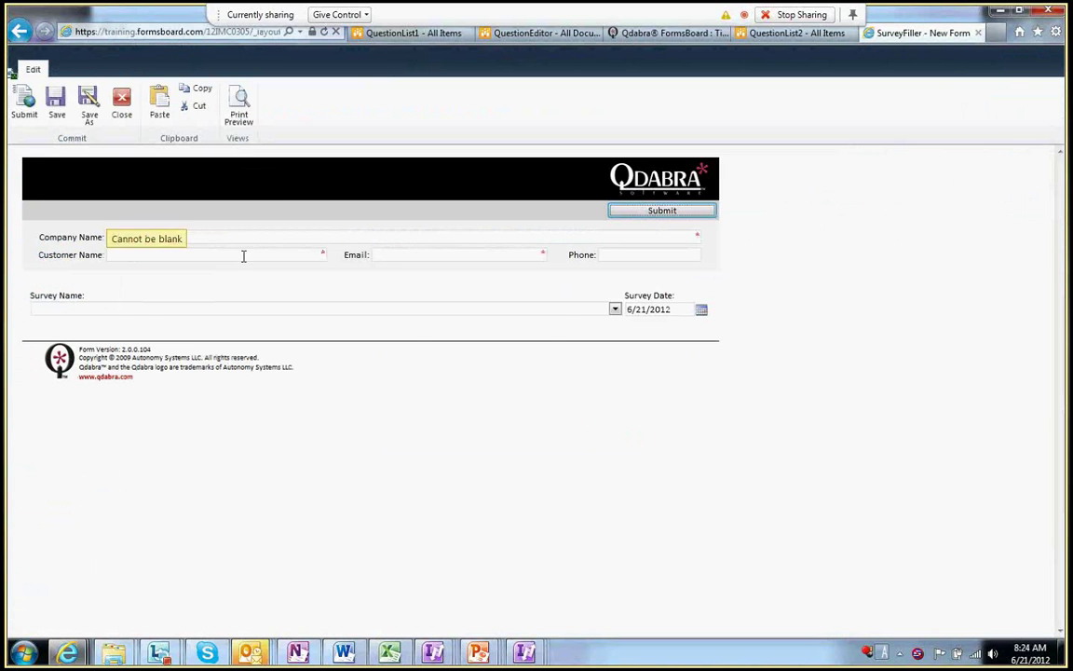
Choose Solution Architecture Survey as the survey, check DOCUMENTATION, and answer Yes to "How to Add Fields or Change".
{"action": "left_click", "coordinate": [548, 310]}
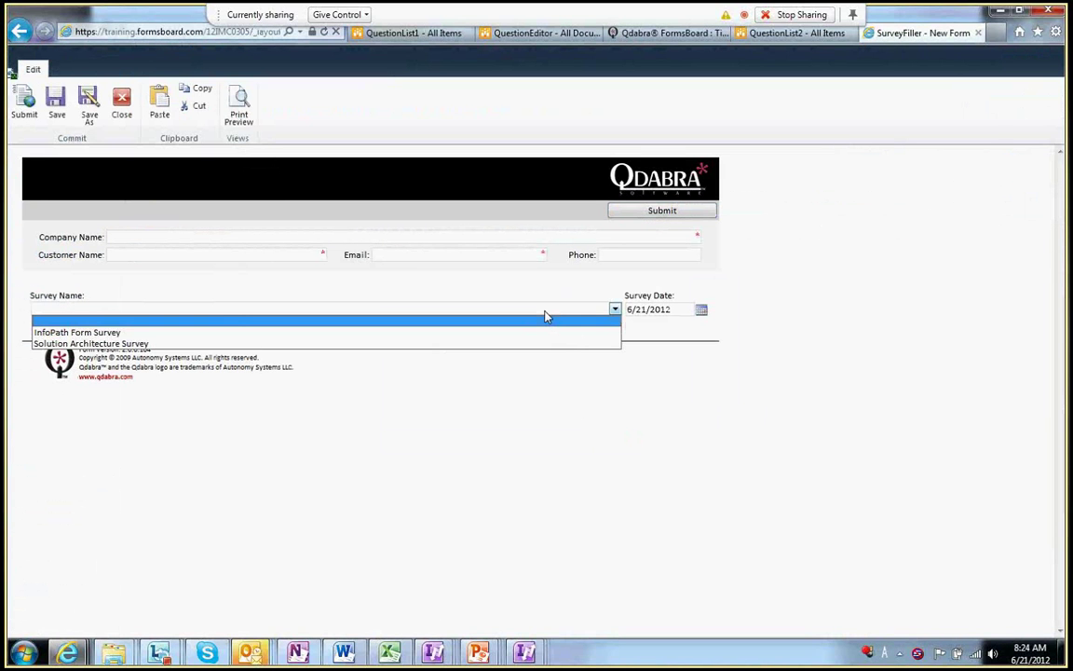
{"action": "left_click", "coordinate": [466, 343]}
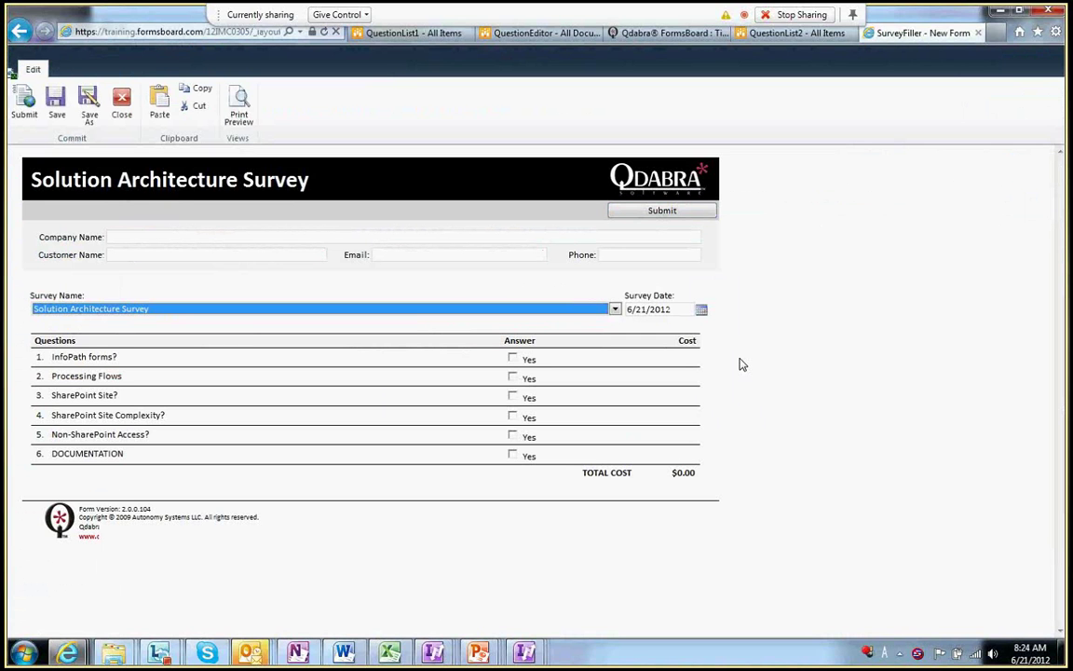
{"action": "left_click", "coordinate": [516, 456]}
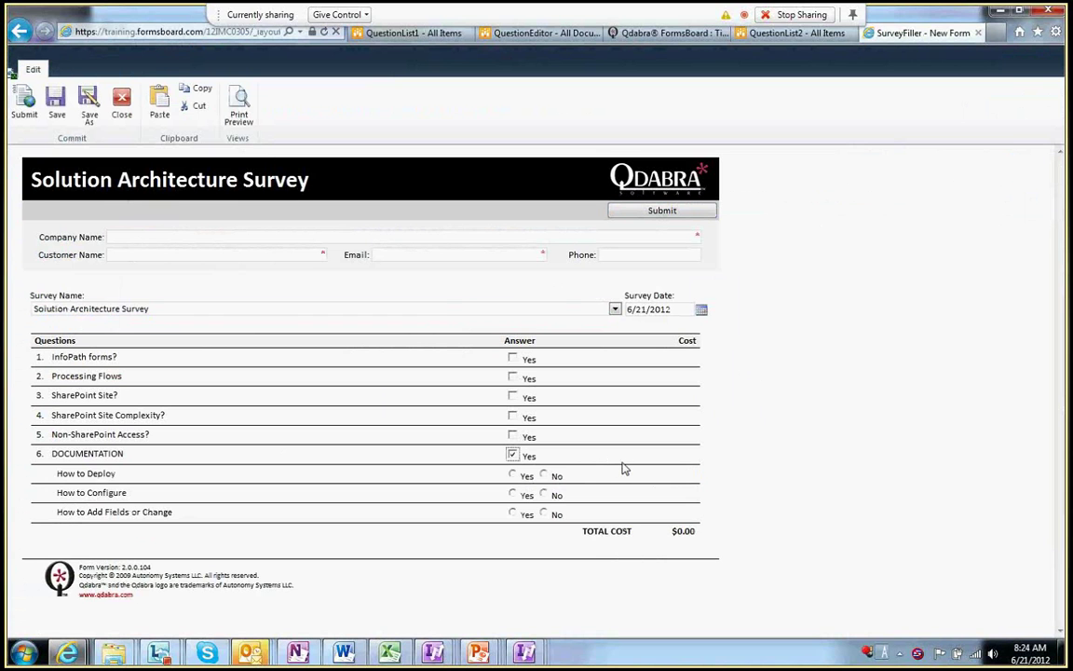
{"action": "left_click", "coordinate": [513, 513]}
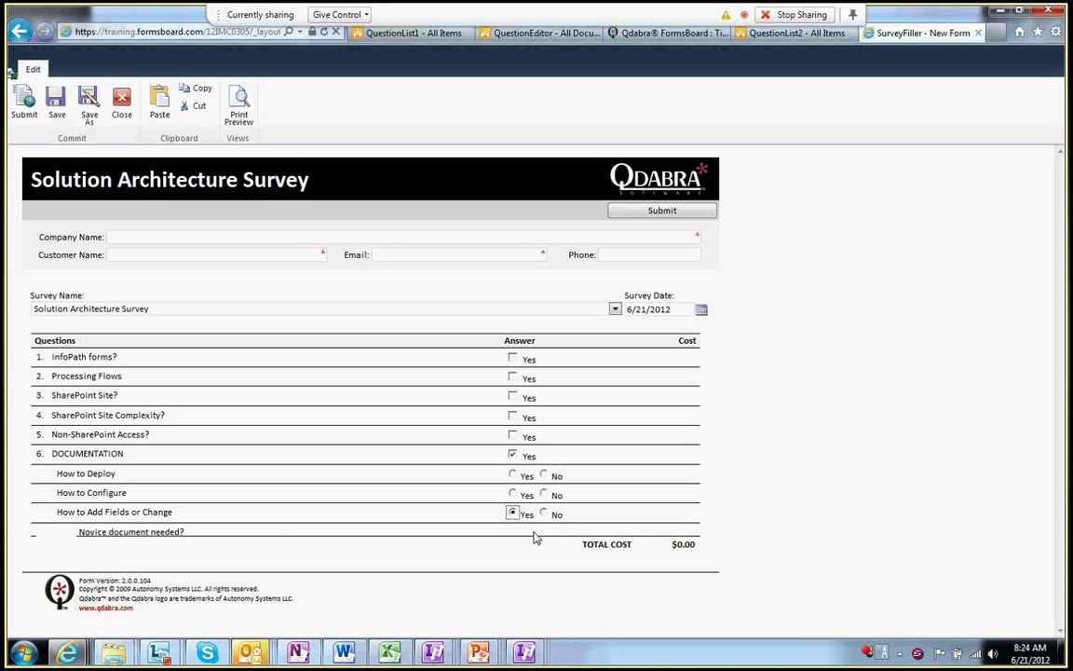
{"action": "left_click", "coordinate": [395, 535]}
{"action": "key", "text": "alt+Tab"}
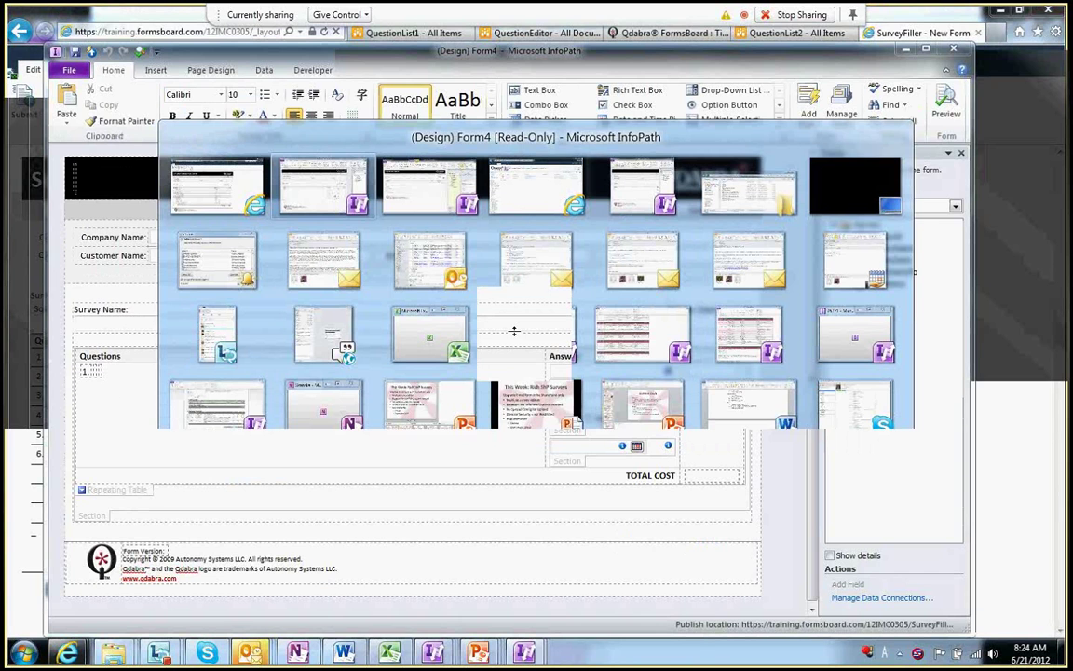
{"action": "key", "text": "Tab"}
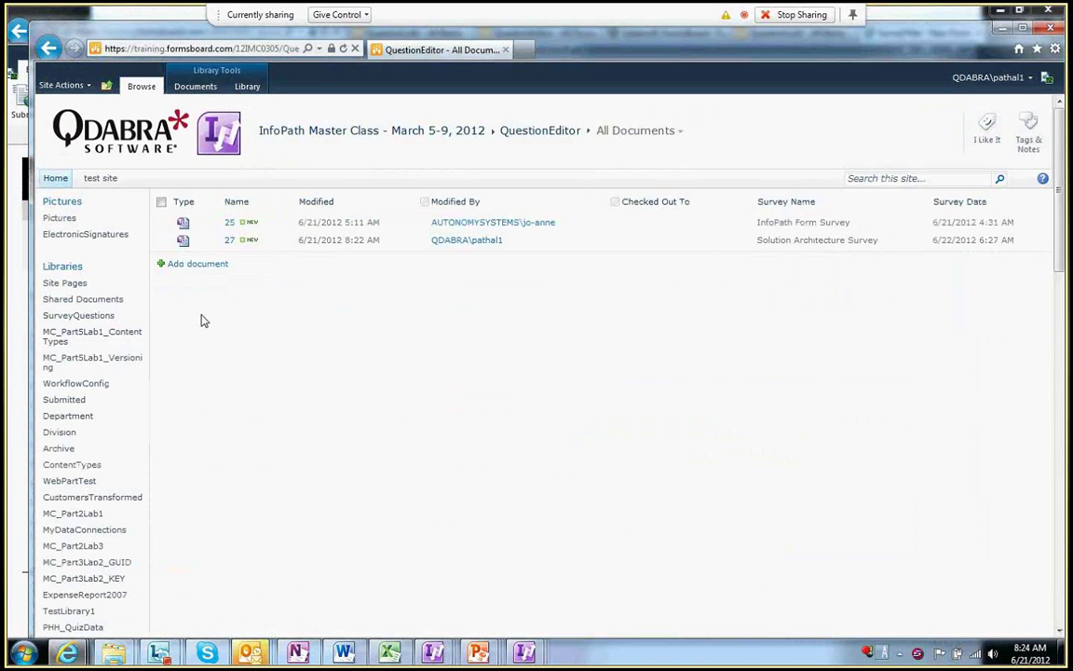
{"action": "scroll", "coordinate": [187, 391], "scroll_direction": "down", "scroll_amount": 15}
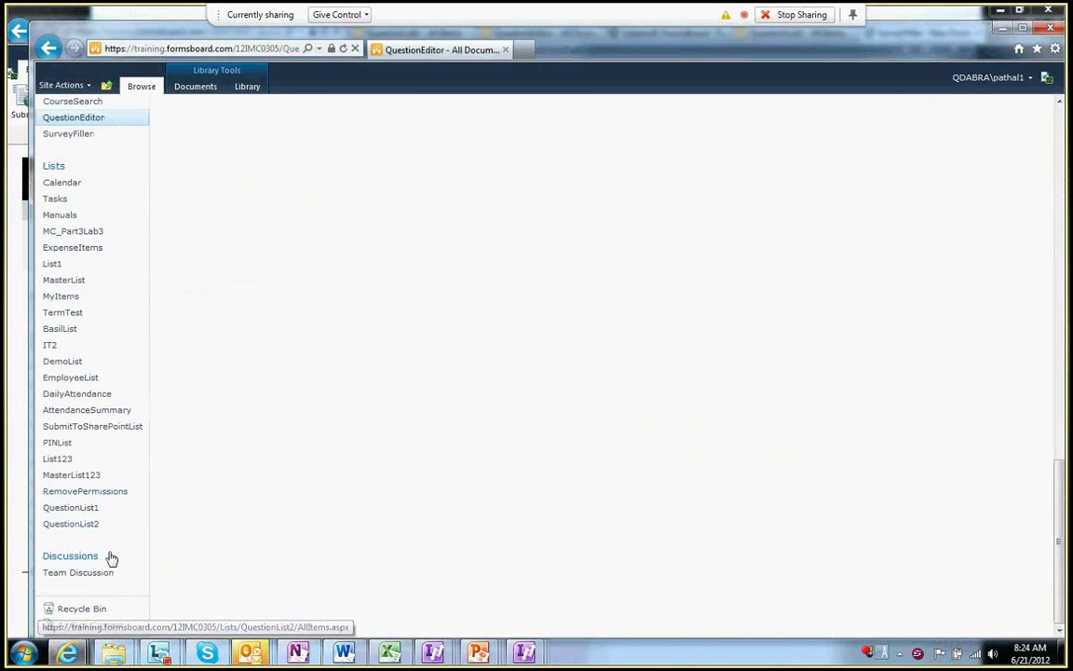
{"action": "scroll", "coordinate": [328, 309], "scroll_direction": "up", "scroll_amount": 2}
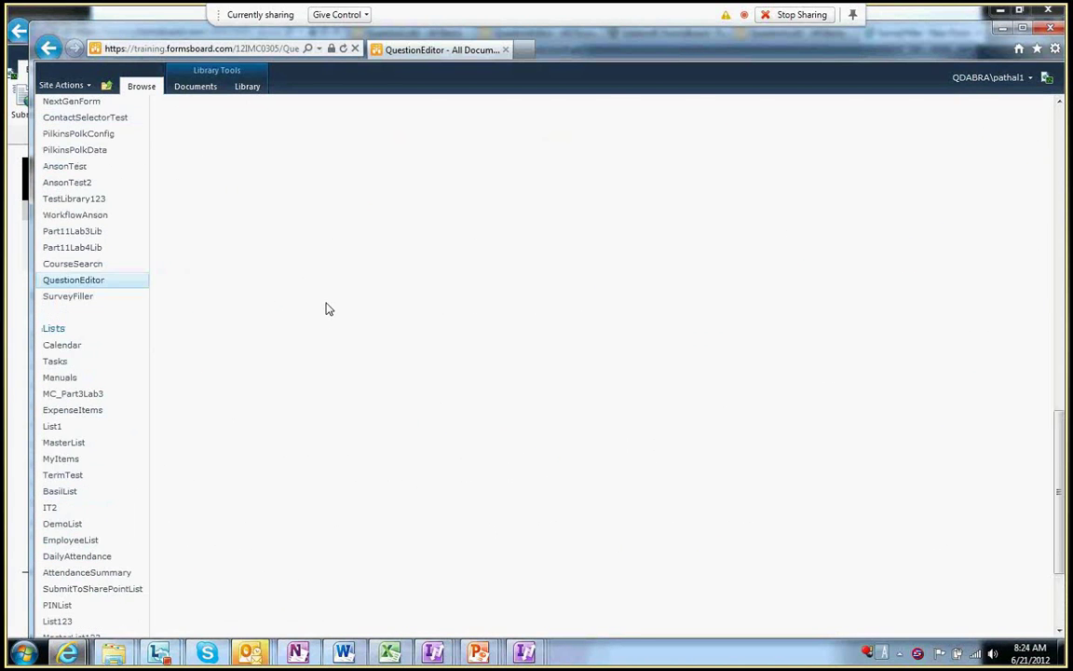
{"action": "key", "text": "alt+Tab"}
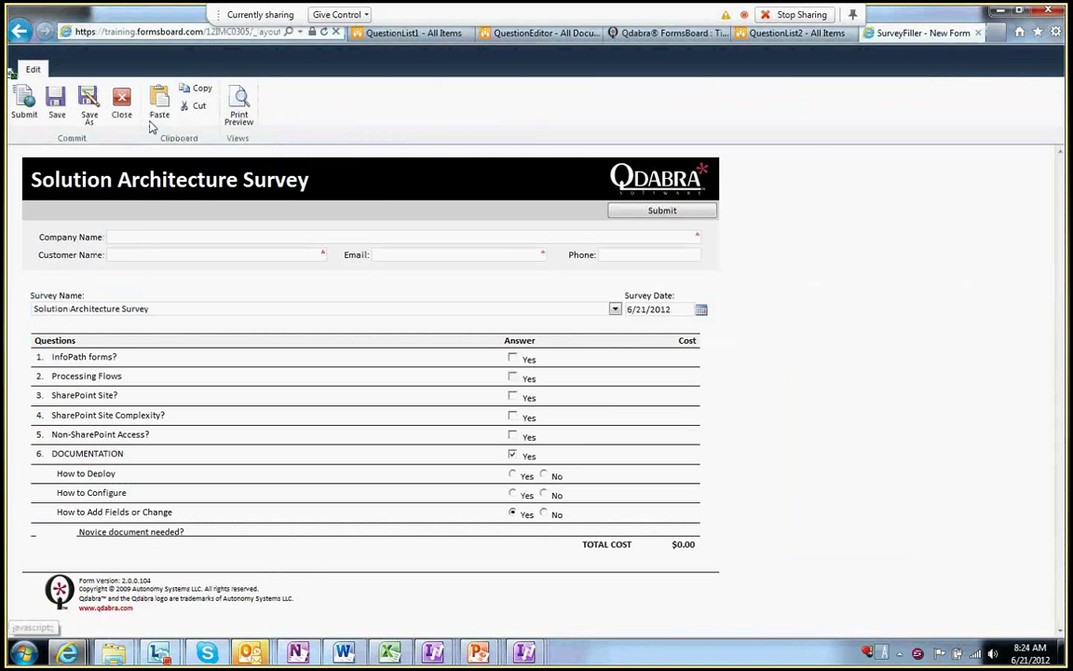
Refresh the QuestionEditor library in the main browser window and open form 27.
{"action": "key", "text": "ctrl+shift+Tab"}
{"action": "left_click", "coordinate": [541, 32]}
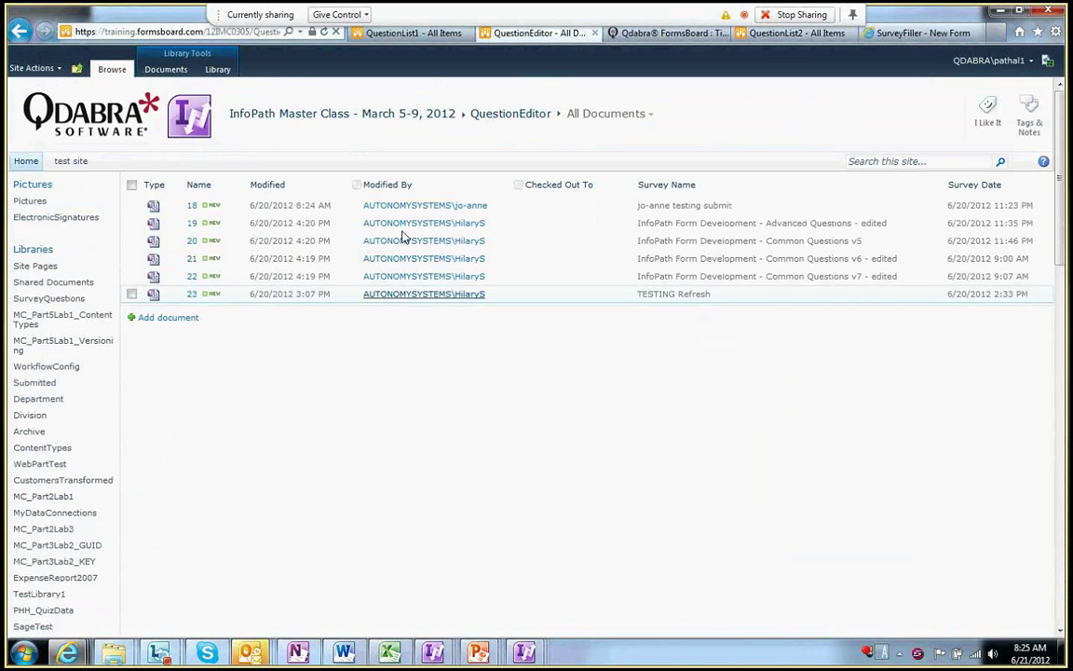
{"action": "left_click", "coordinate": [324, 32]}
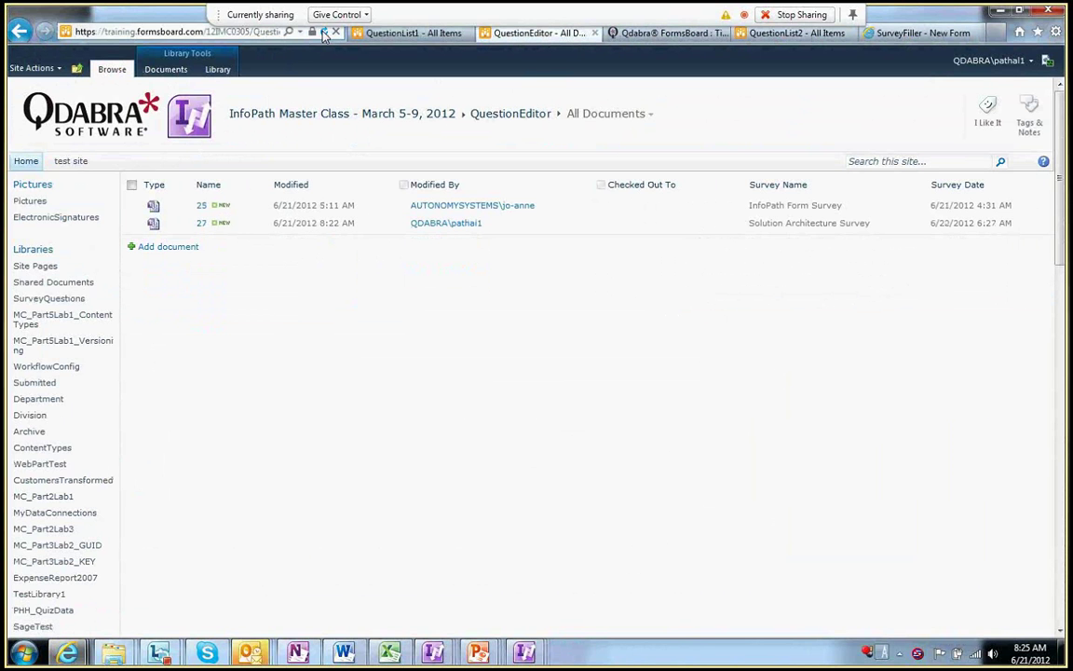
{"action": "left_click", "coordinate": [325, 33]}
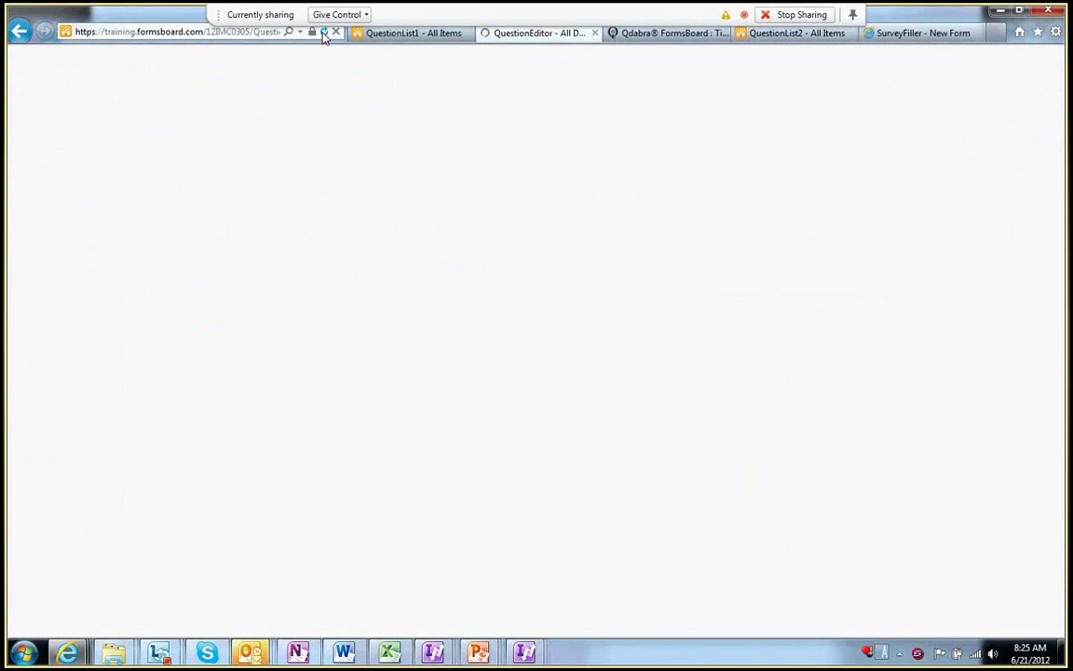
{"action": "left_click", "coordinate": [207, 228]}
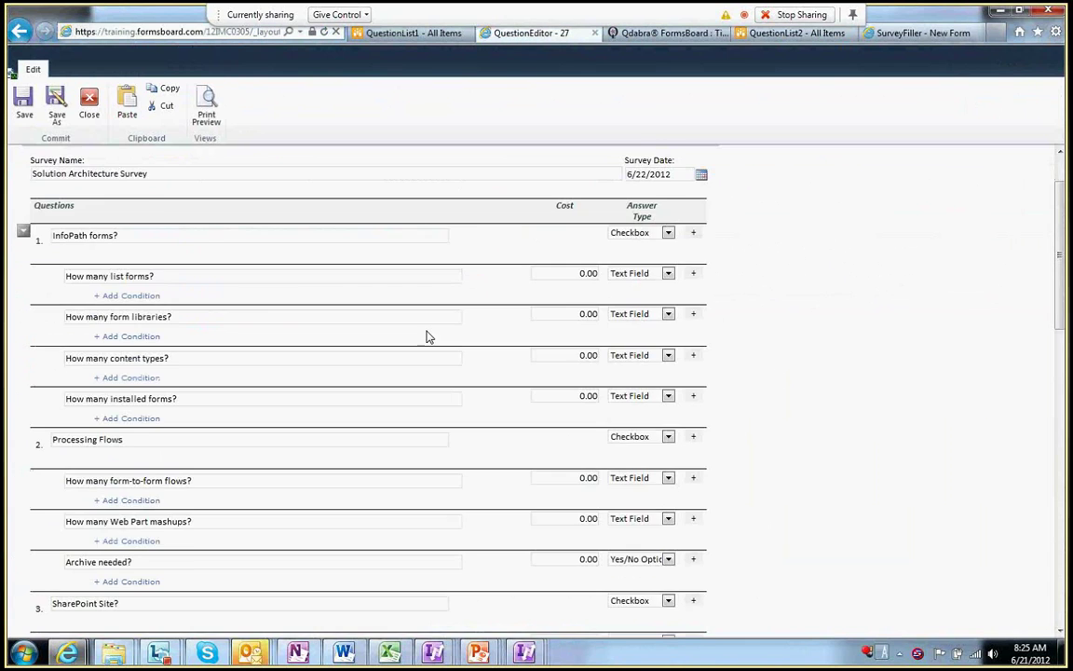
Set the answer type of the "Novice document needed?" question to Yes/No Option.
{"action": "scroll", "coordinate": [427, 336], "scroll_direction": "down", "scroll_amount": 5}
{"action": "scroll", "coordinate": [427, 334], "scroll_direction": "down", "scroll_amount": 5}
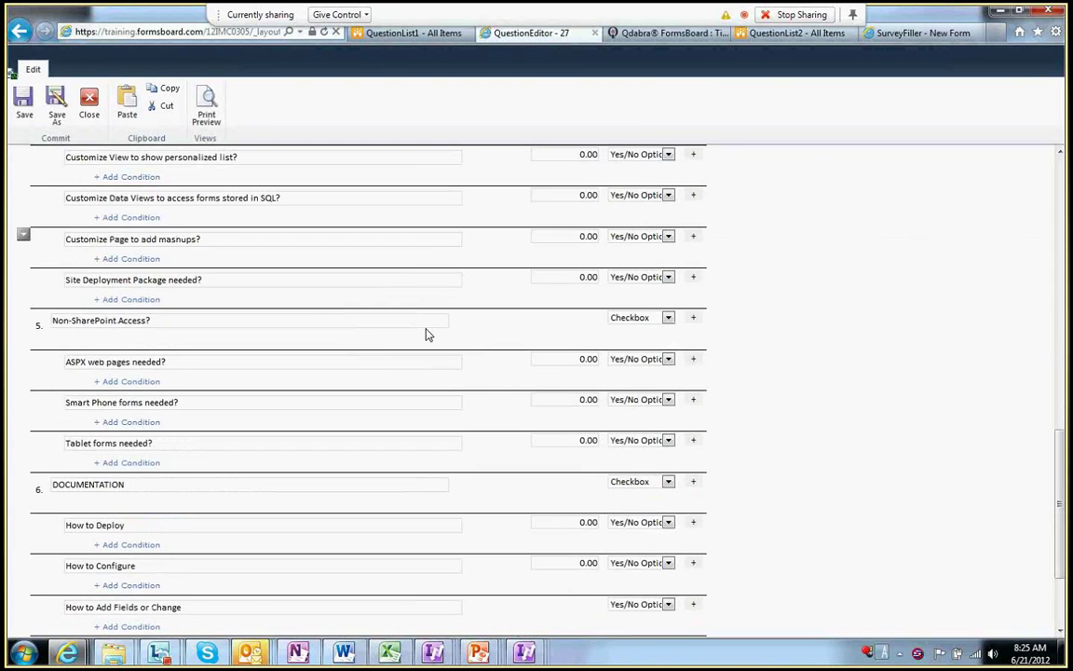
{"action": "left_click", "coordinate": [668, 497]}
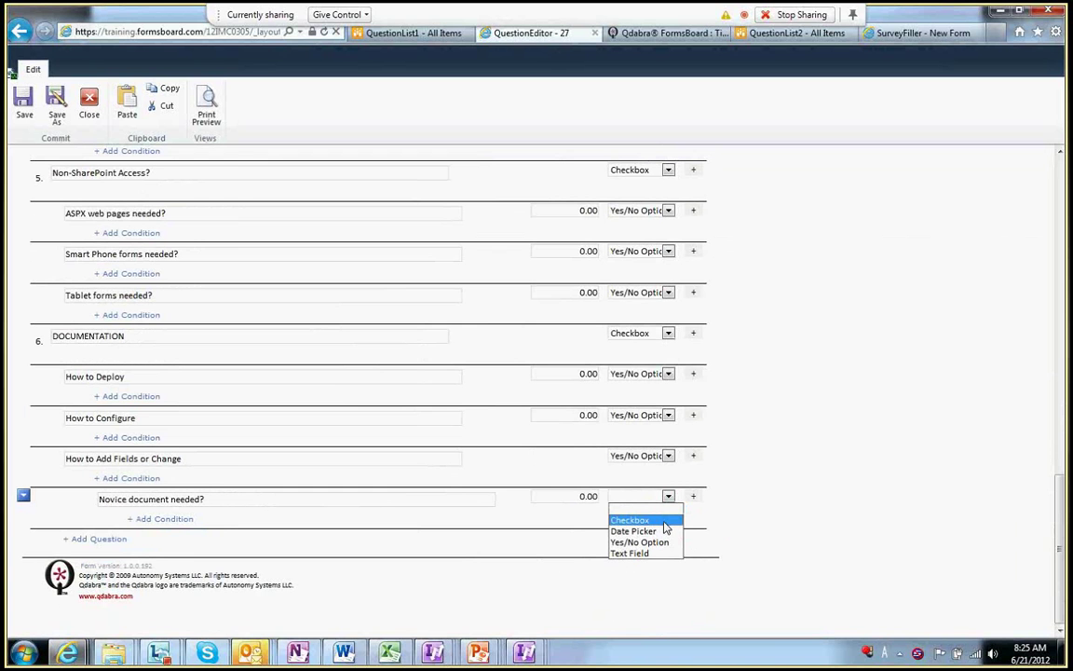
{"action": "left_click", "coordinate": [649, 548]}
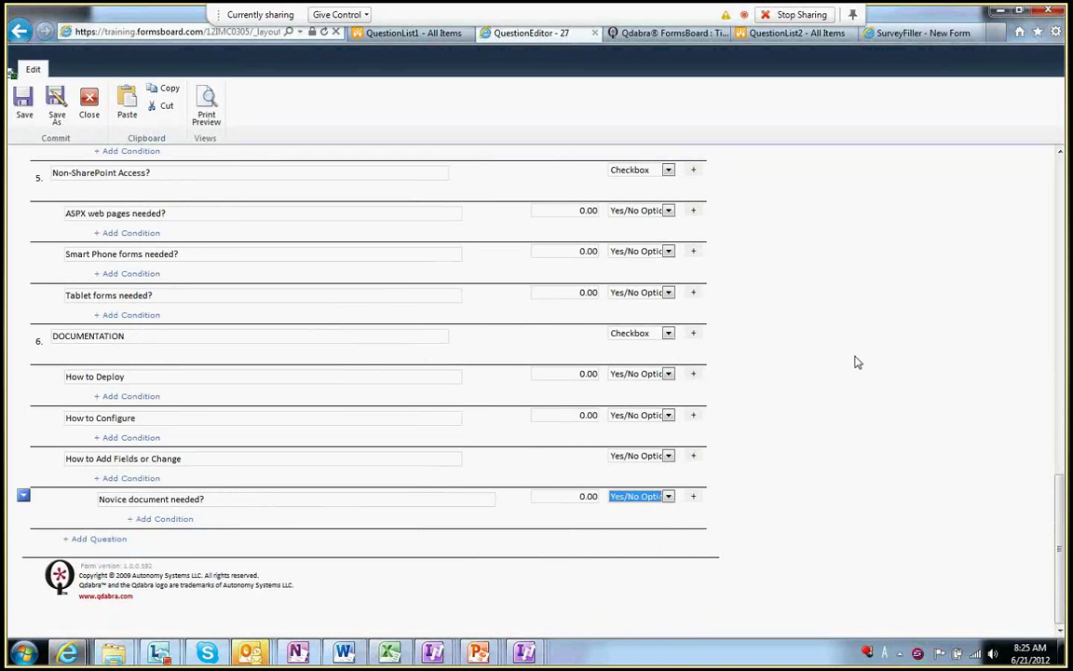
Submit the edited Solution Architecture Survey questions and close the form to return to the QuestionEditor library.
{"action": "scroll", "coordinate": [857, 327], "scroll_direction": "up", "scroll_amount": 8}
{"action": "scroll", "coordinate": [863, 276], "scroll_direction": "up", "scroll_amount": 4}
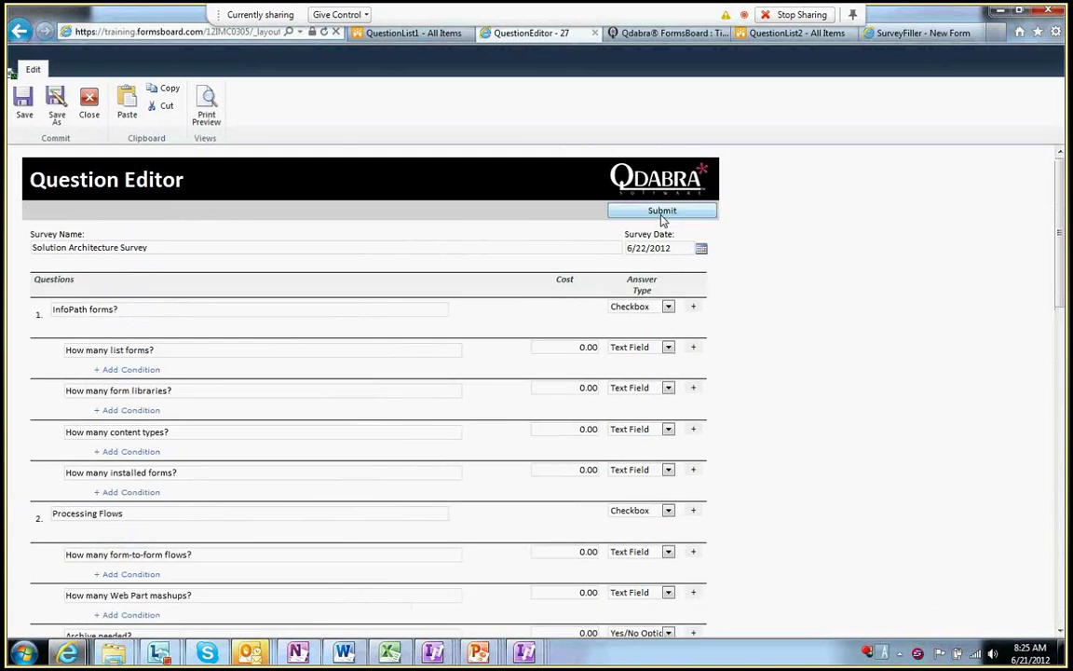
{"action": "left_click", "coordinate": [662, 211]}
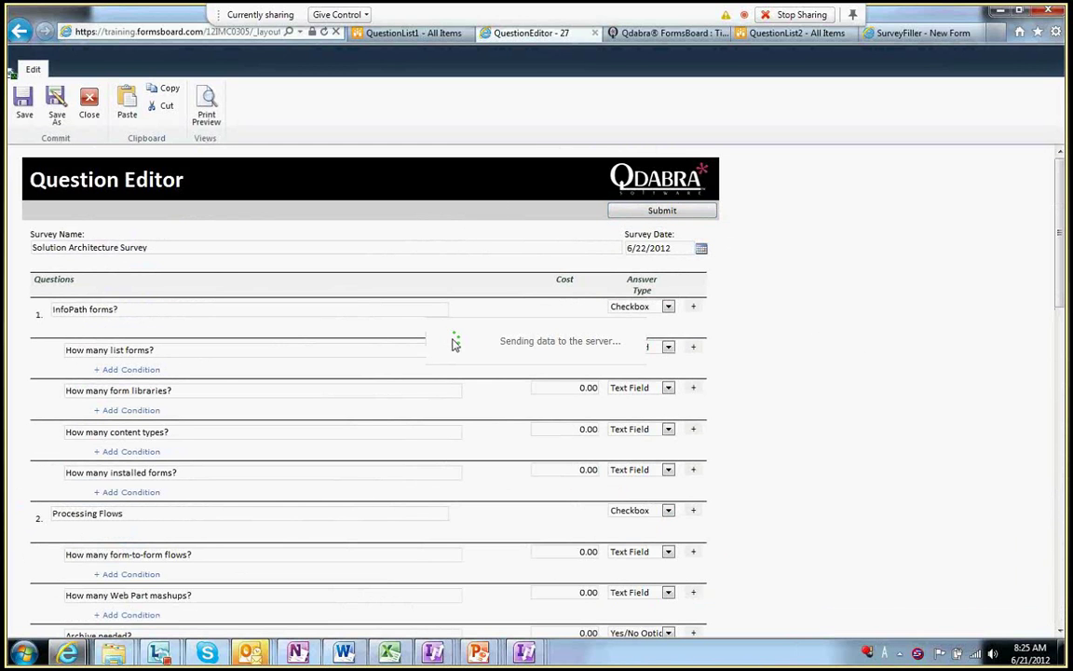
{"action": "left_click", "coordinate": [90, 105]}
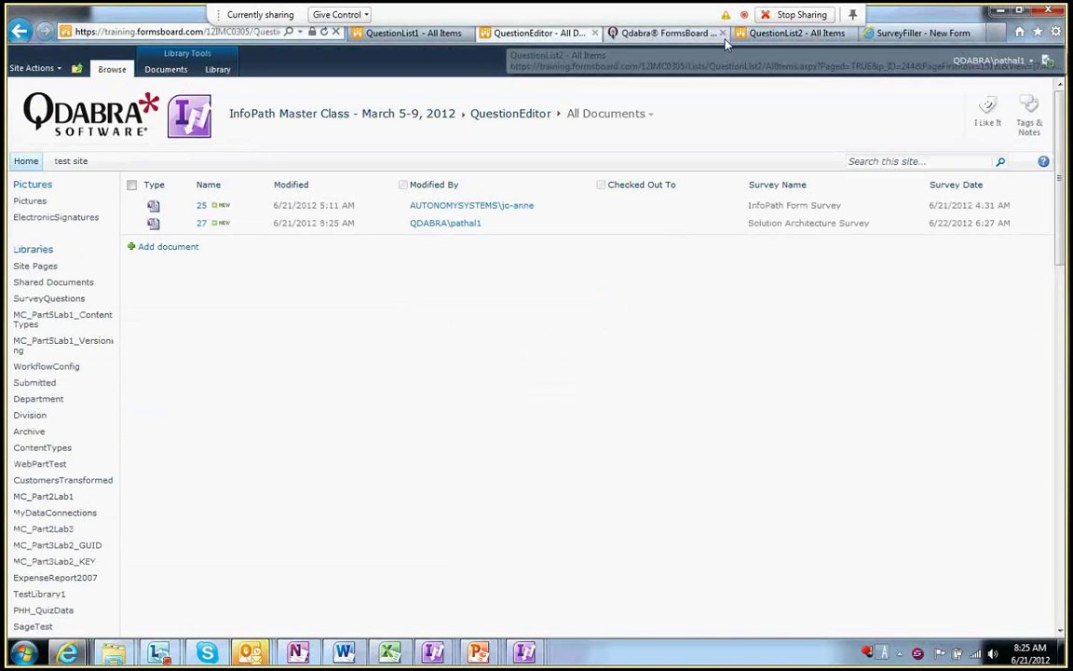
Close the open SurveyFiller form without saving and add a new document to the SurveyFiller library.
{"action": "left_click", "coordinate": [918, 33]}
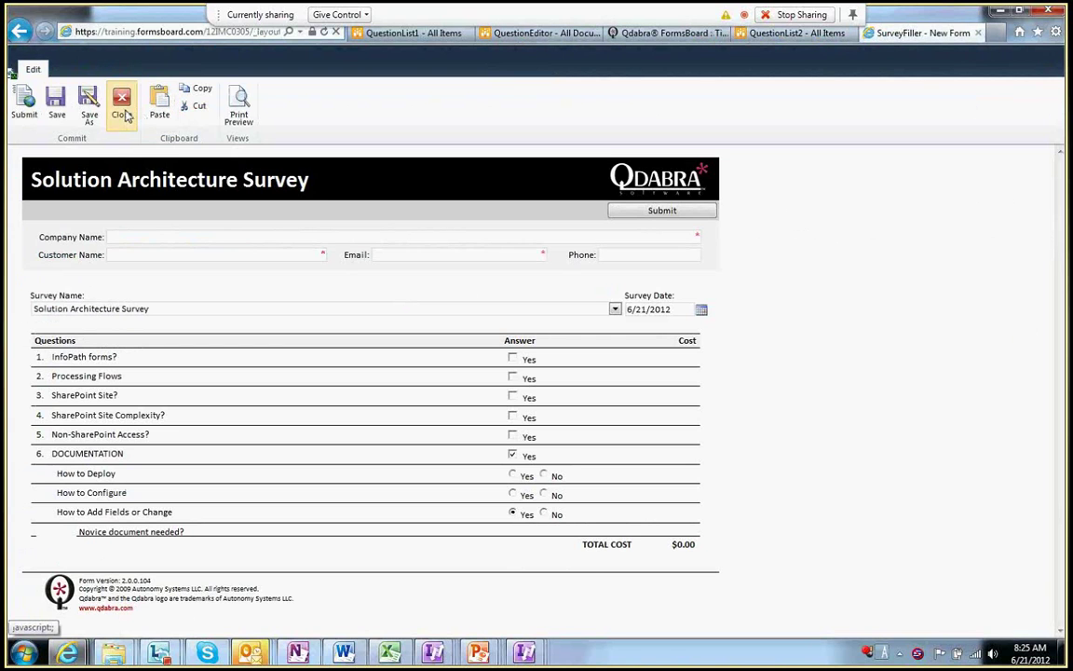
{"action": "left_click", "coordinate": [122, 107]}
{"action": "left_click", "coordinate": [649, 424]}
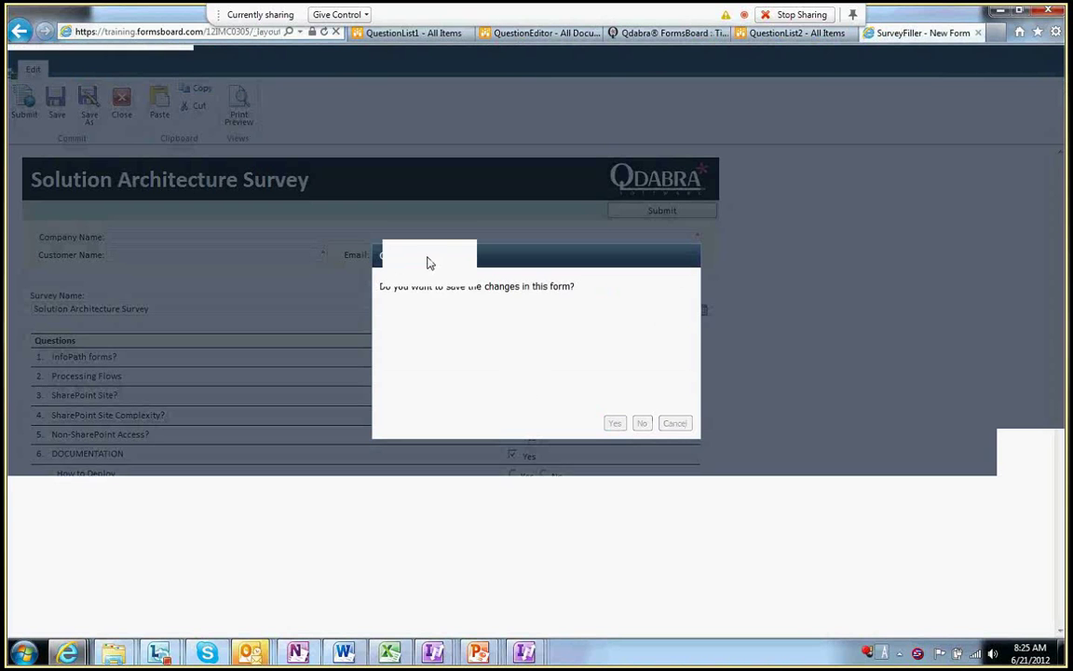
{"action": "left_click", "coordinate": [167, 246]}
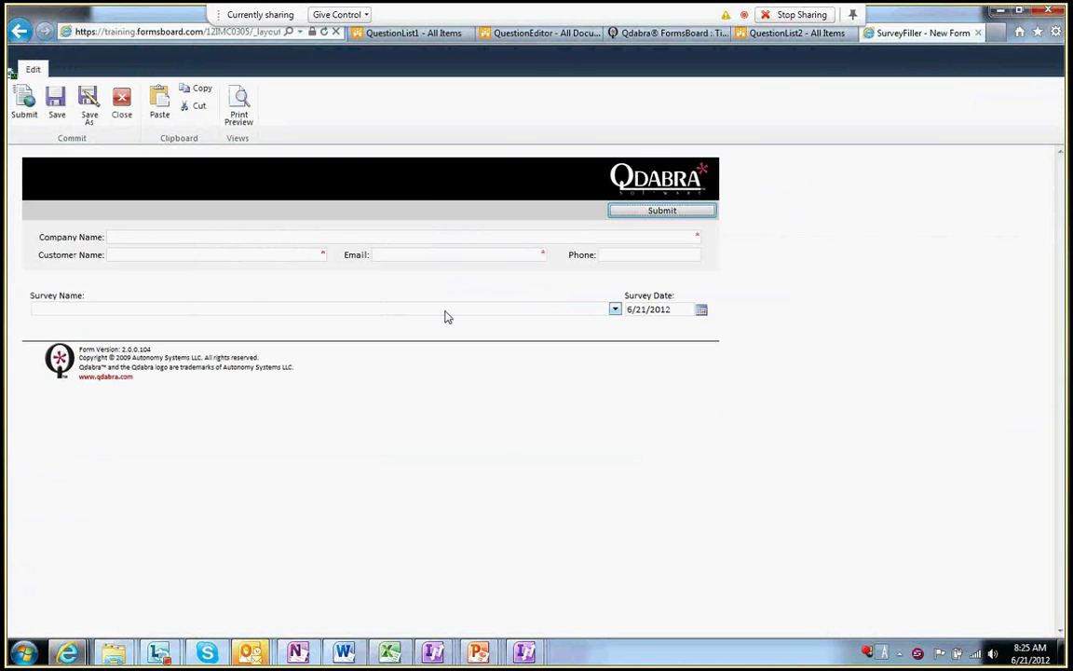
Choose Solution Architecture Survey, check DOCUMENTATION, answer Yes to "How to Add Fields or Change" and No to "Novice document needed?".
{"action": "left_click", "coordinate": [445, 313]}
{"action": "left_click", "coordinate": [466, 282]}
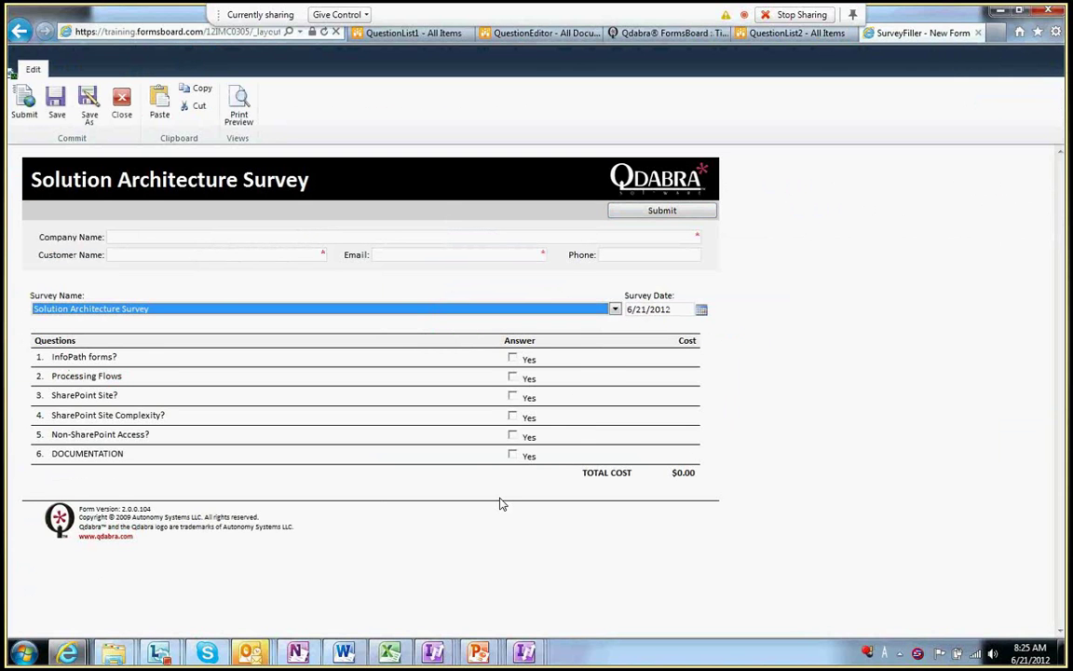
{"action": "left_click", "coordinate": [513, 455]}
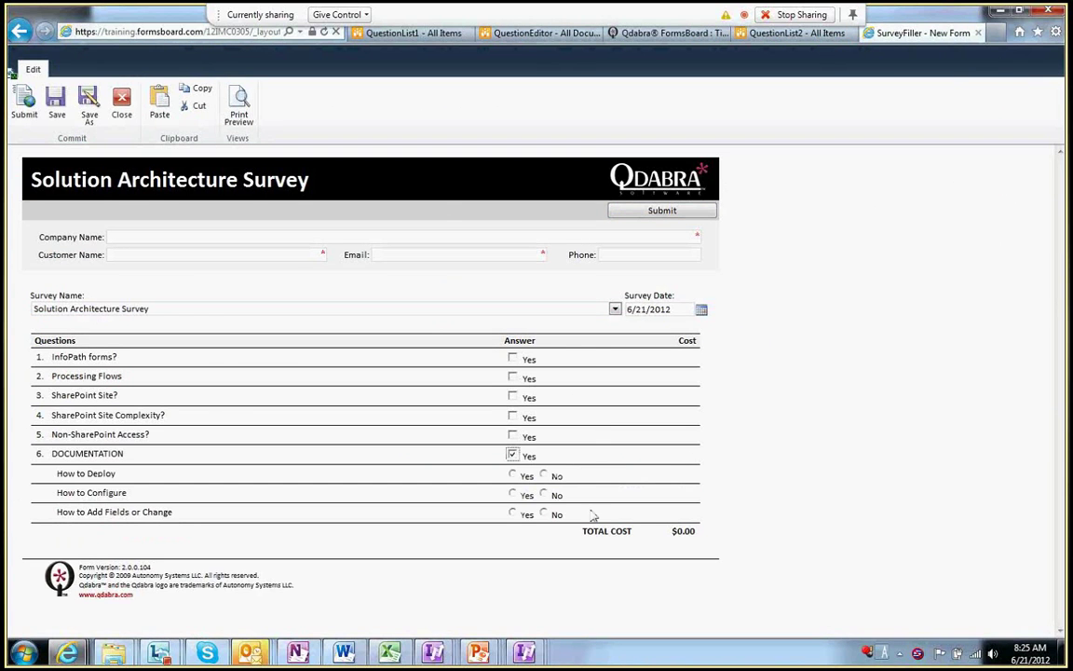
{"action": "left_click", "coordinate": [513, 515]}
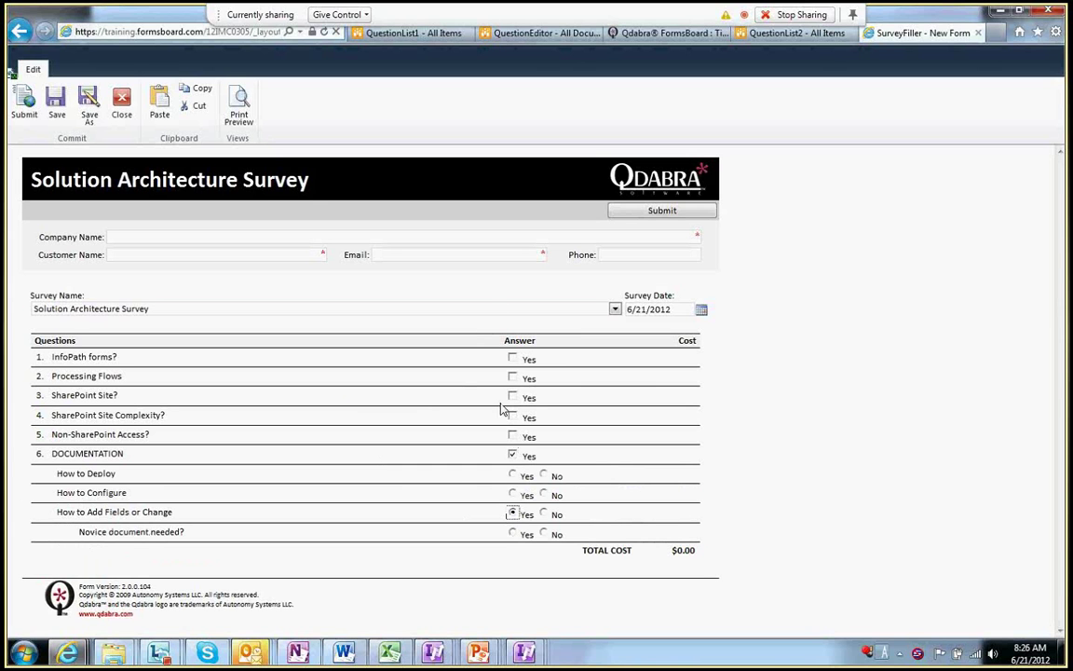
{"action": "left_click", "coordinate": [514, 534]}
{"action": "left_click", "coordinate": [544, 533]}
Switch to the Form4 template in InfoPath and examine which controls in the Answer column are bound to the Answer field.
{"action": "key", "text": "alt+Tab"}
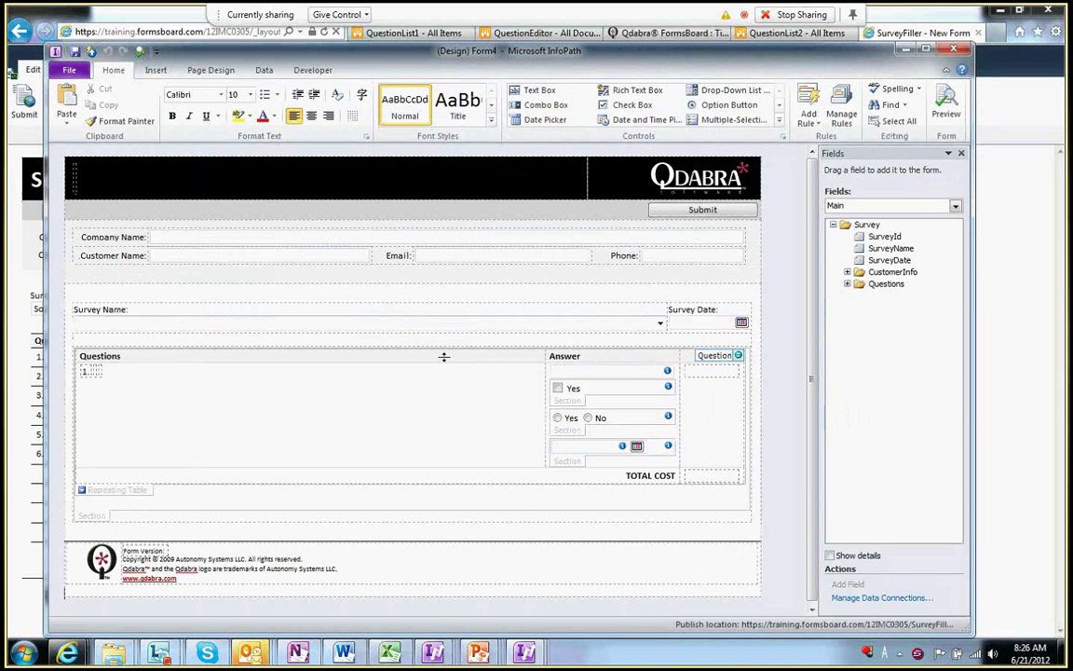
{"action": "left_click", "coordinate": [578, 417]}
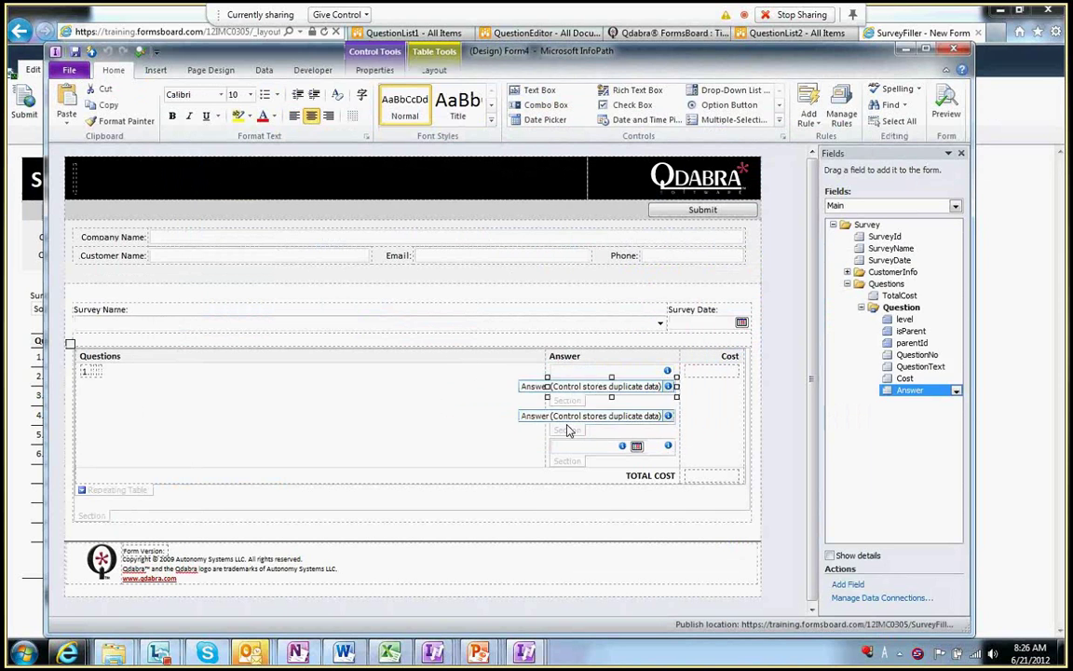
{"action": "left_click_drag", "start_coordinate": [609, 382], "coordinate": [517, 420]}
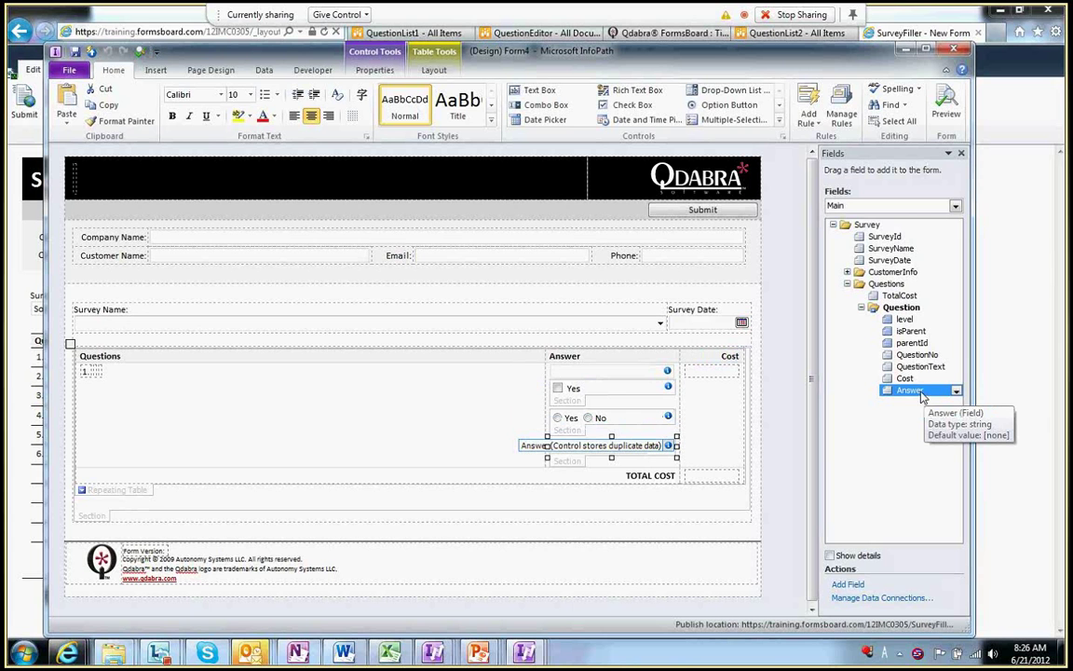
{"action": "left_click_drag", "start_coordinate": [923, 396], "coordinate": [573, 386]}
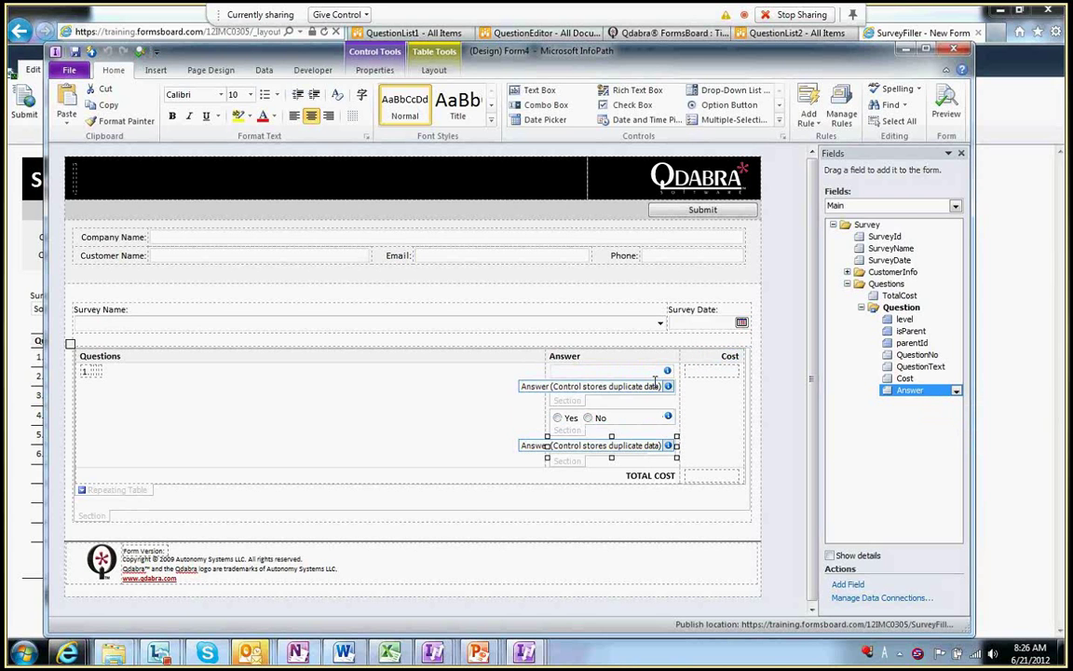
{"action": "left_click", "coordinate": [501, 388]}
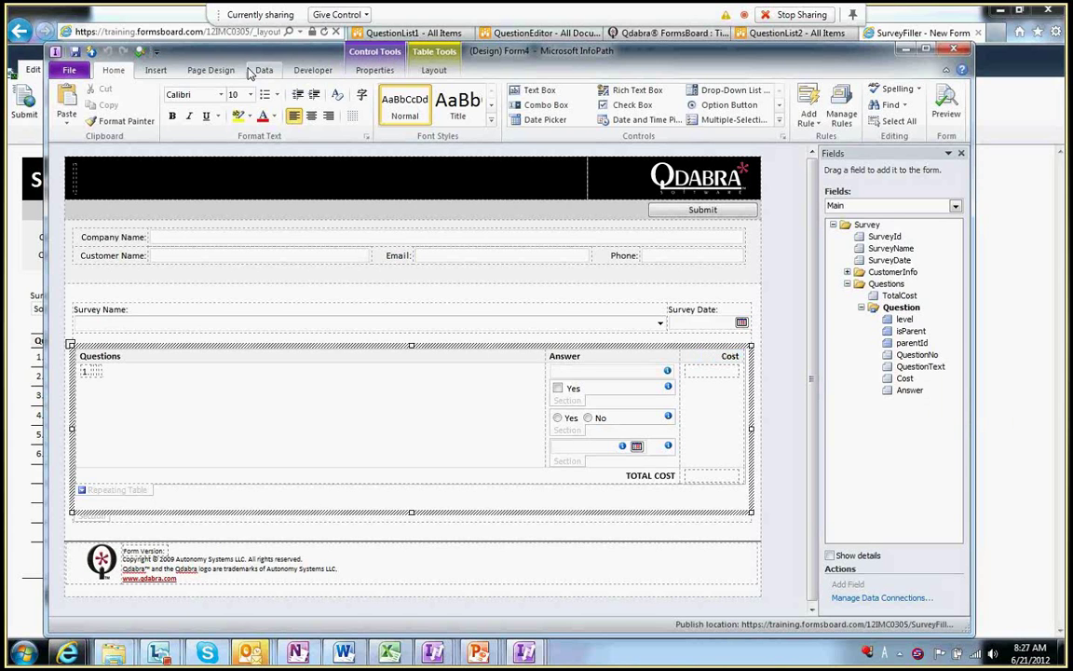
Check the Form Load rules of the template and close the rules display.
{"action": "left_click", "coordinate": [156, 72]}
{"action": "left_click", "coordinate": [312, 73]}
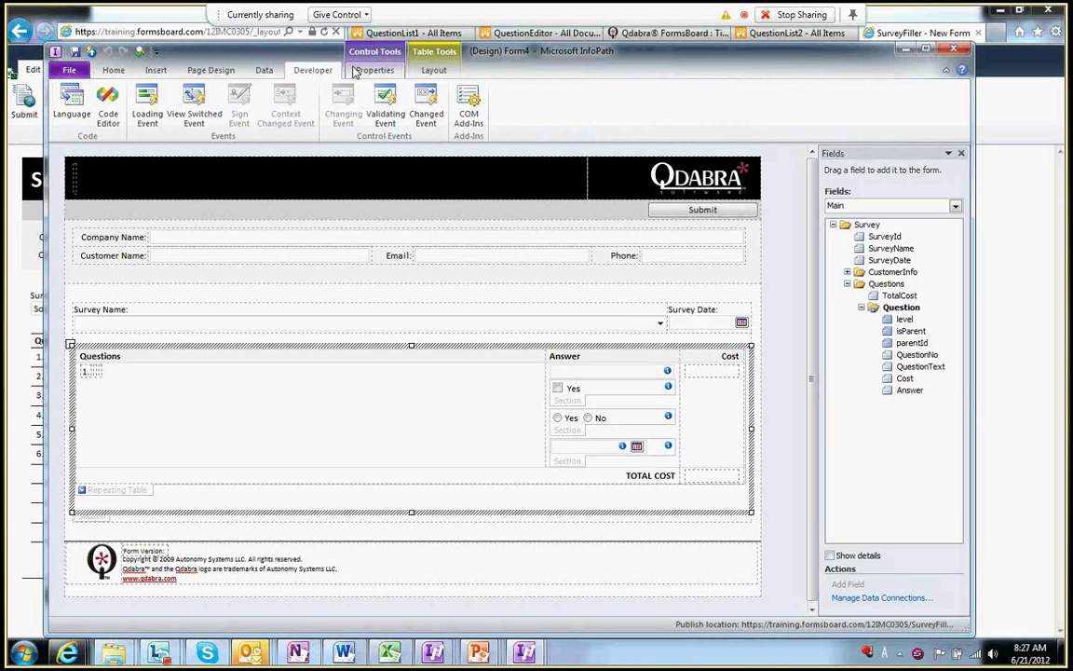
{"action": "left_click", "coordinate": [264, 72]}
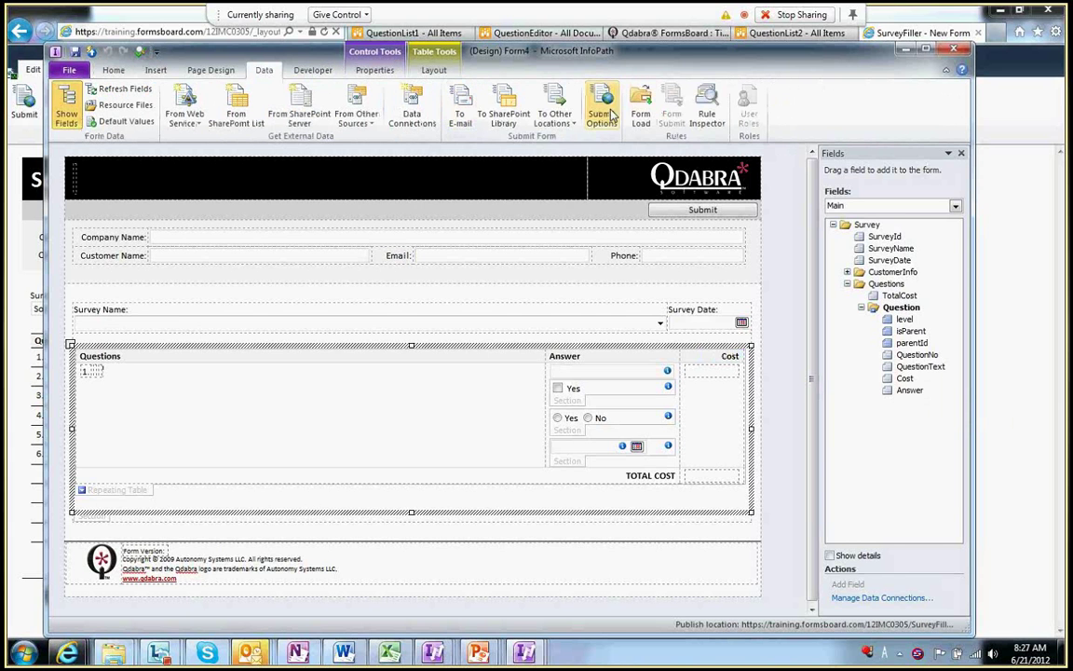
{"action": "left_click", "coordinate": [640, 106]}
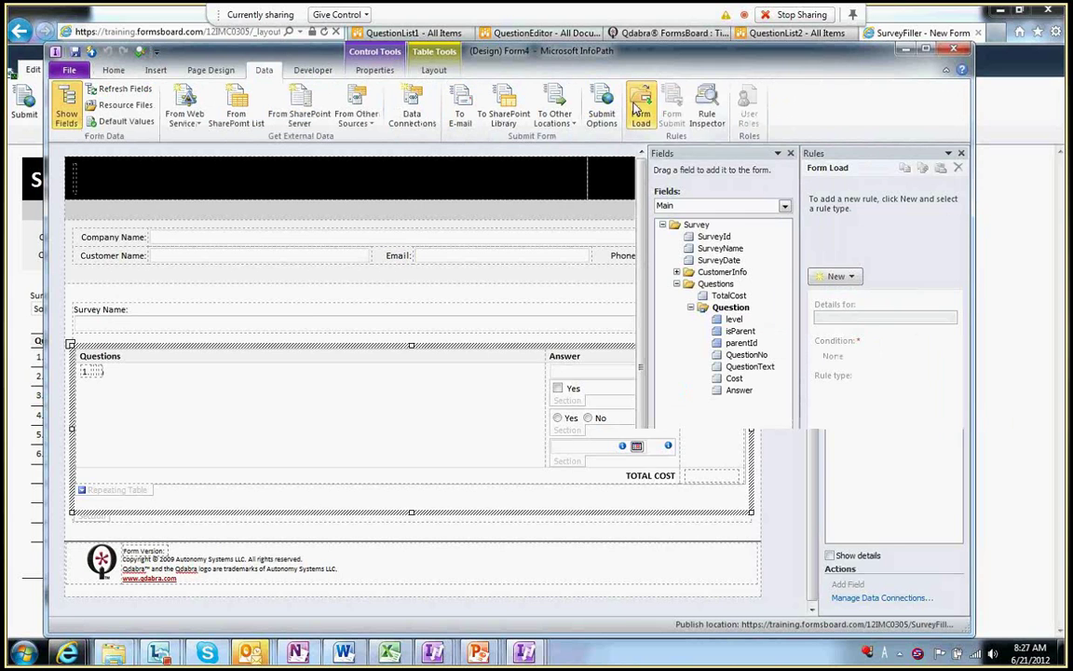
{"action": "left_click", "coordinate": [962, 154]}
Show the QdabraRules secondary data source and check the rules on its finishedLoading field.
{"action": "left_click", "coordinate": [876, 206]}
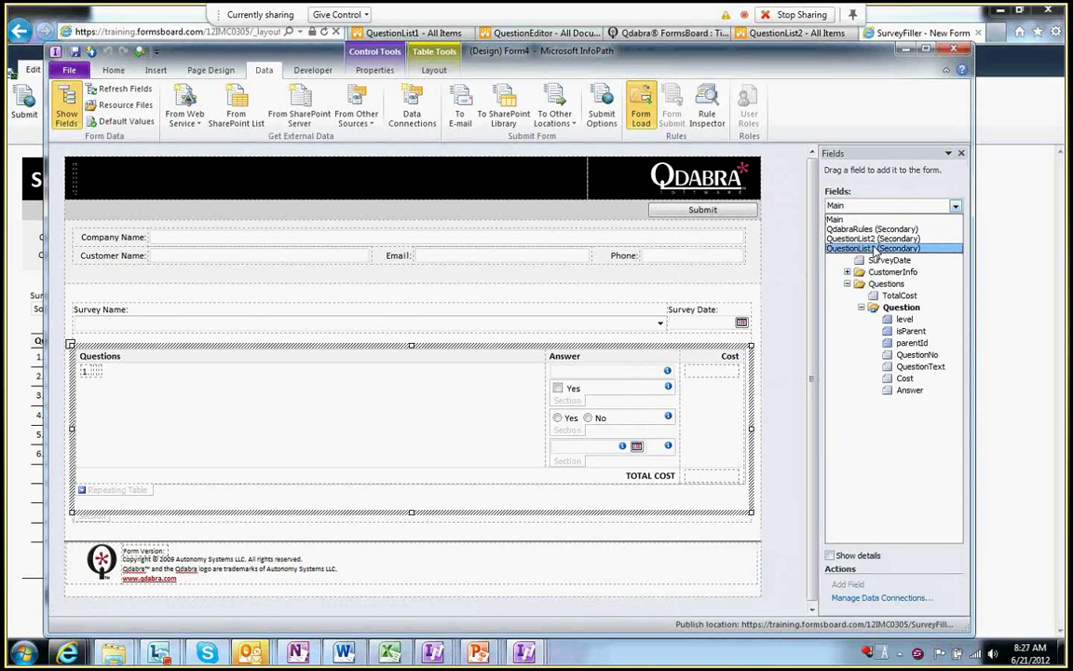
{"action": "left_click", "coordinate": [873, 228]}
{"action": "left_click", "coordinate": [895, 248]}
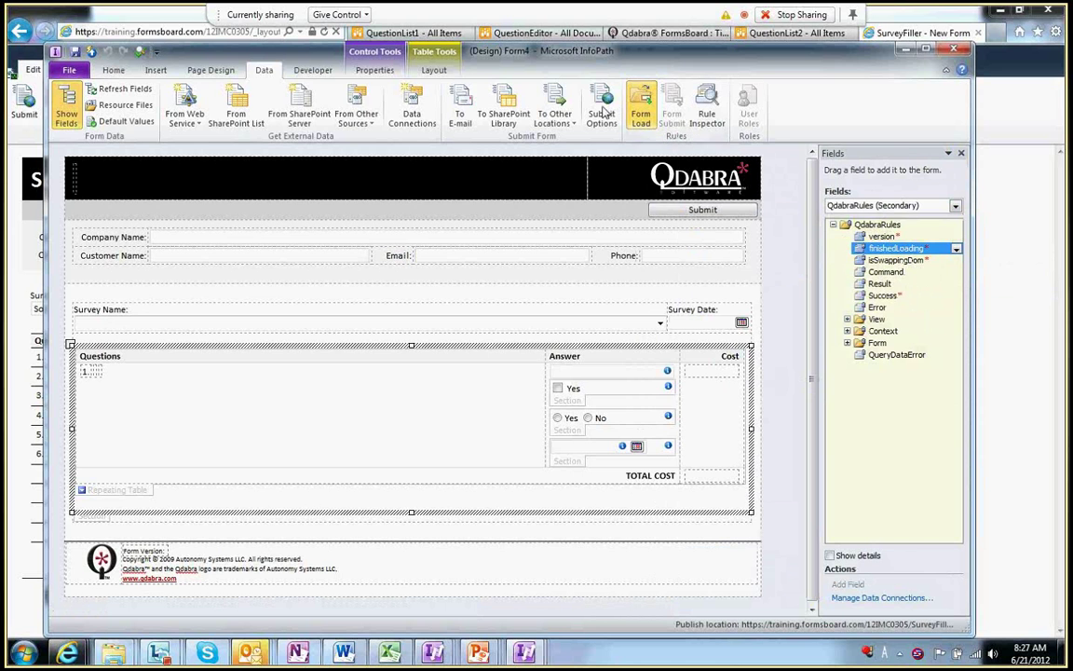
{"action": "left_click", "coordinate": [113, 70]}
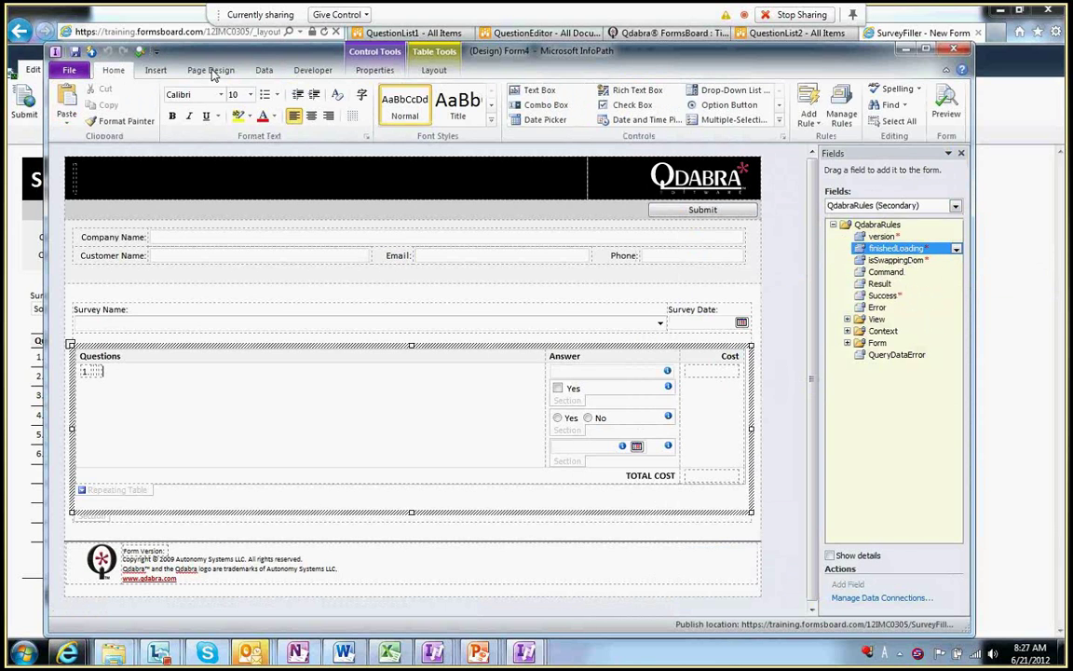
{"action": "left_click", "coordinate": [841, 107]}
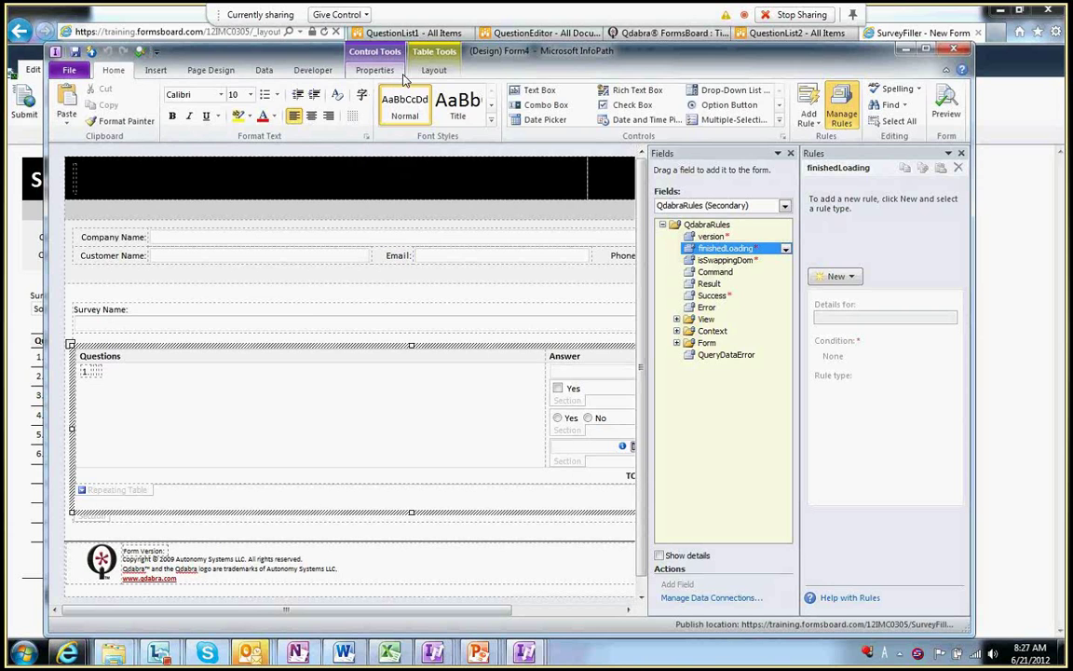
Open the Rule Inspector and review the template's Answer, Question, QuestionNo and SurveyId rules.
{"action": "left_click", "coordinate": [375, 70]}
{"action": "left_click", "coordinate": [264, 69]}
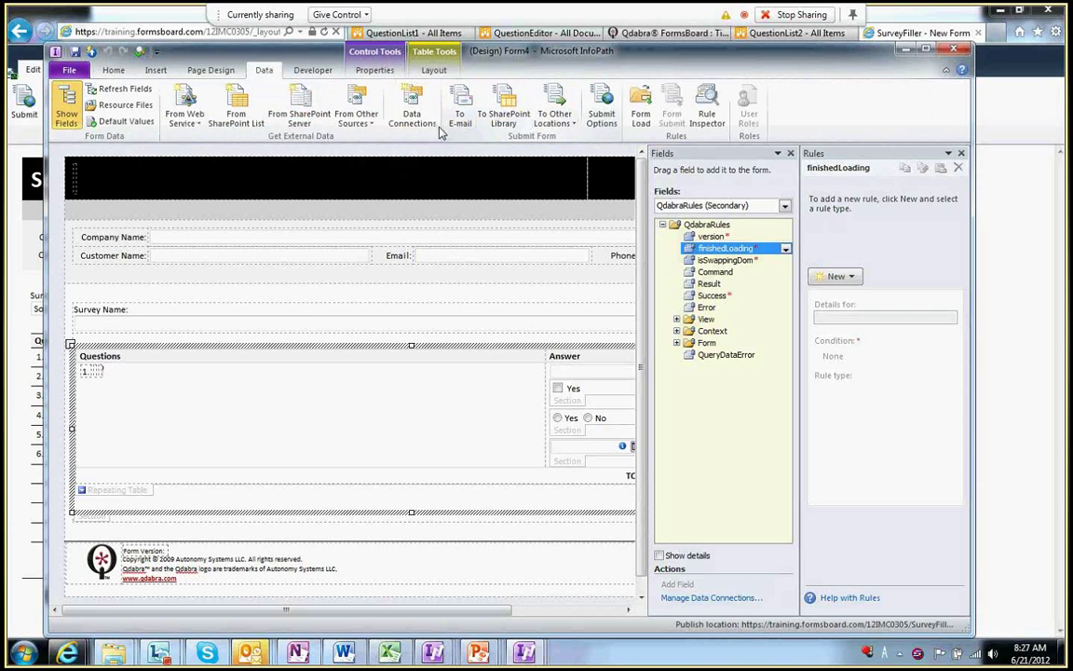
{"action": "left_click", "coordinate": [715, 122]}
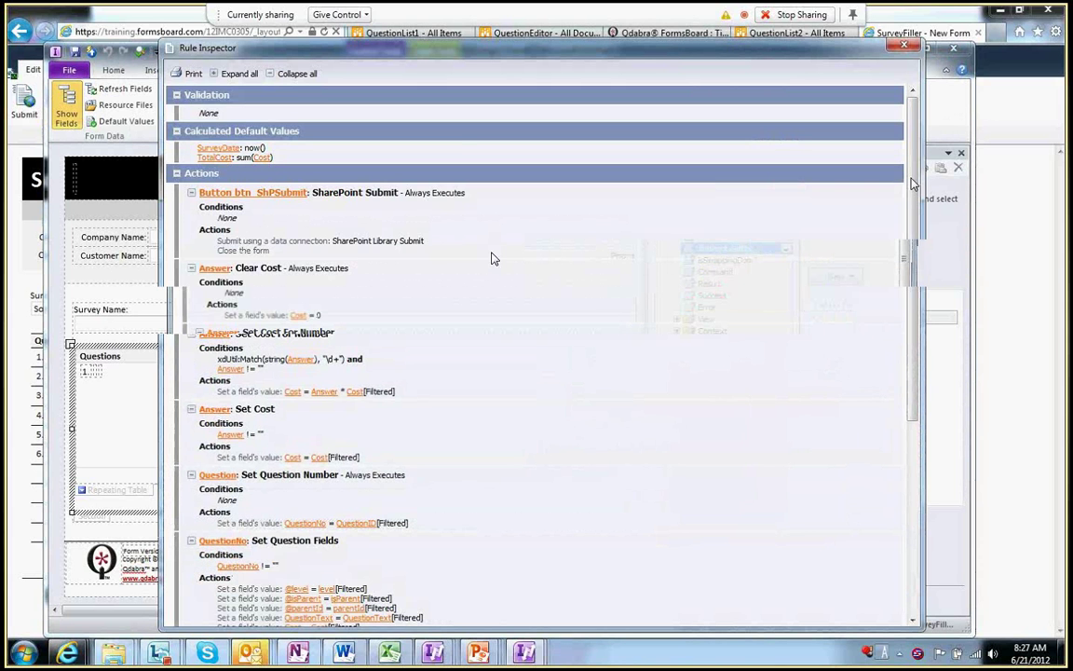
{"action": "left_click_drag", "start_coordinate": [911, 196], "coordinate": [760, 421]}
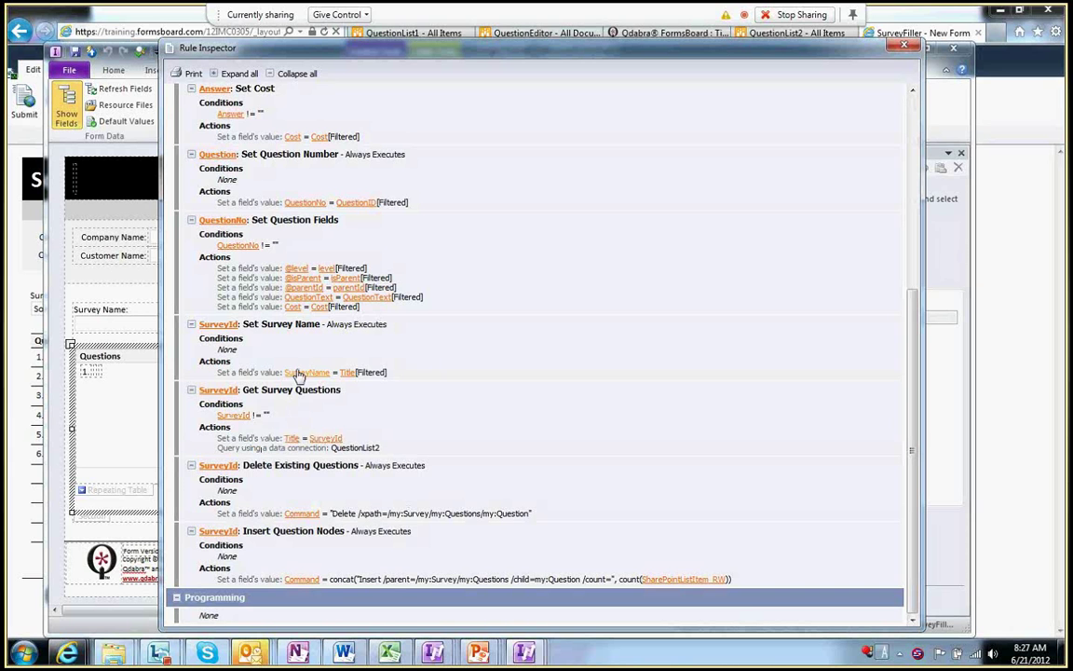
{"action": "scroll", "coordinate": [456, 369], "scroll_direction": "up", "scroll_amount": 1}
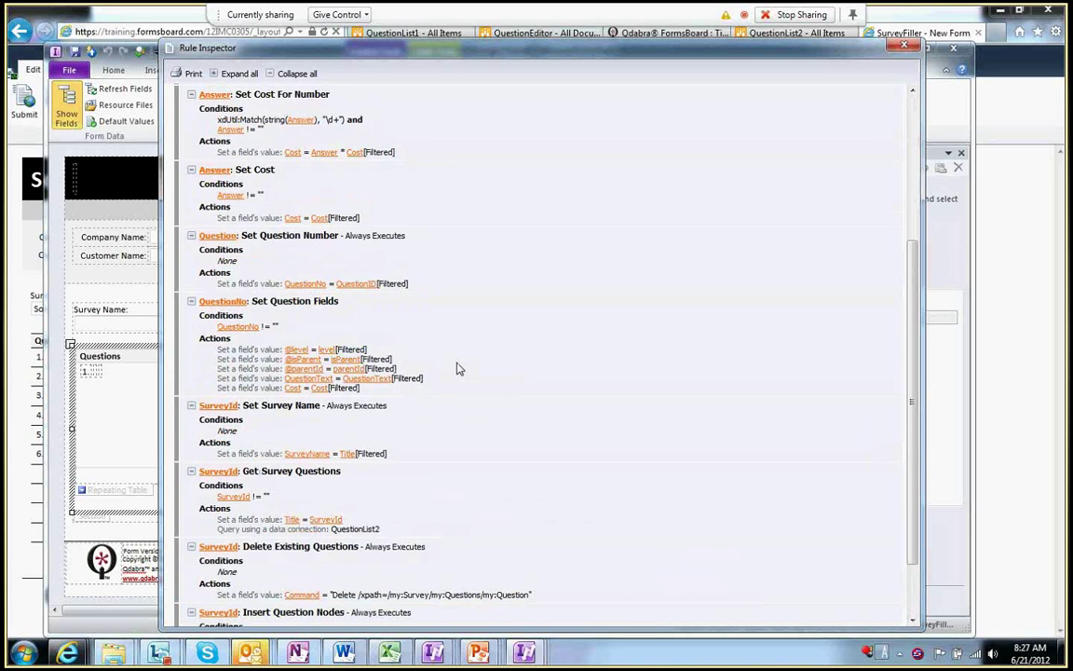
{"action": "scroll", "coordinate": [457, 369], "scroll_direction": "up", "scroll_amount": 1}
{"action": "scroll", "coordinate": [459, 365], "scroll_direction": "up", "scroll_amount": 1}
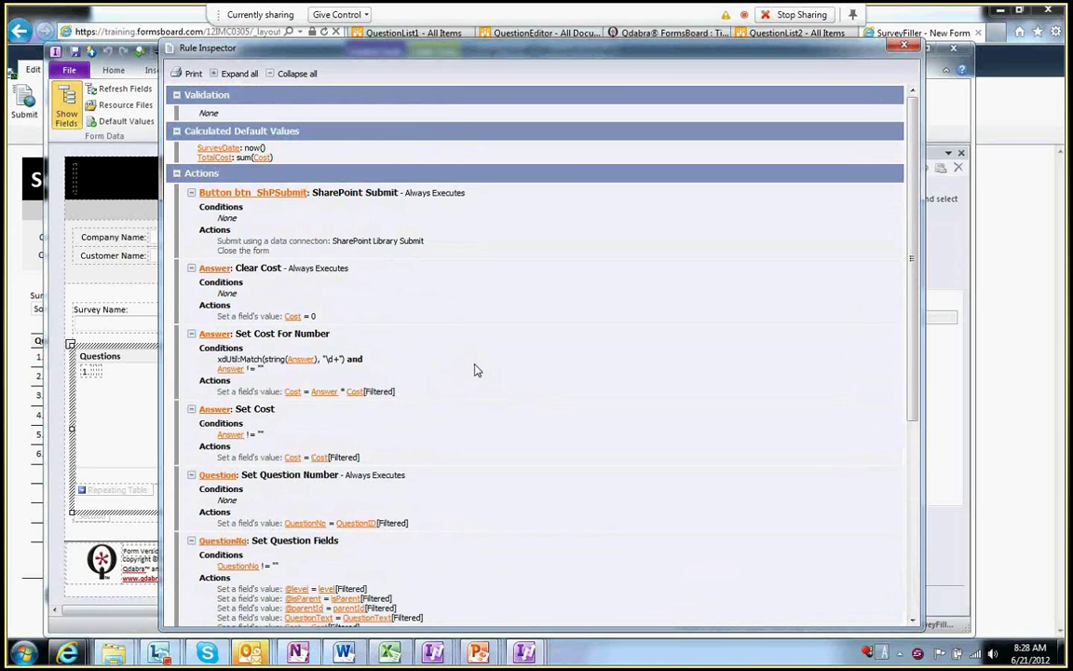
{"action": "scroll", "coordinate": [466, 371], "scroll_direction": "down", "scroll_amount": 3}
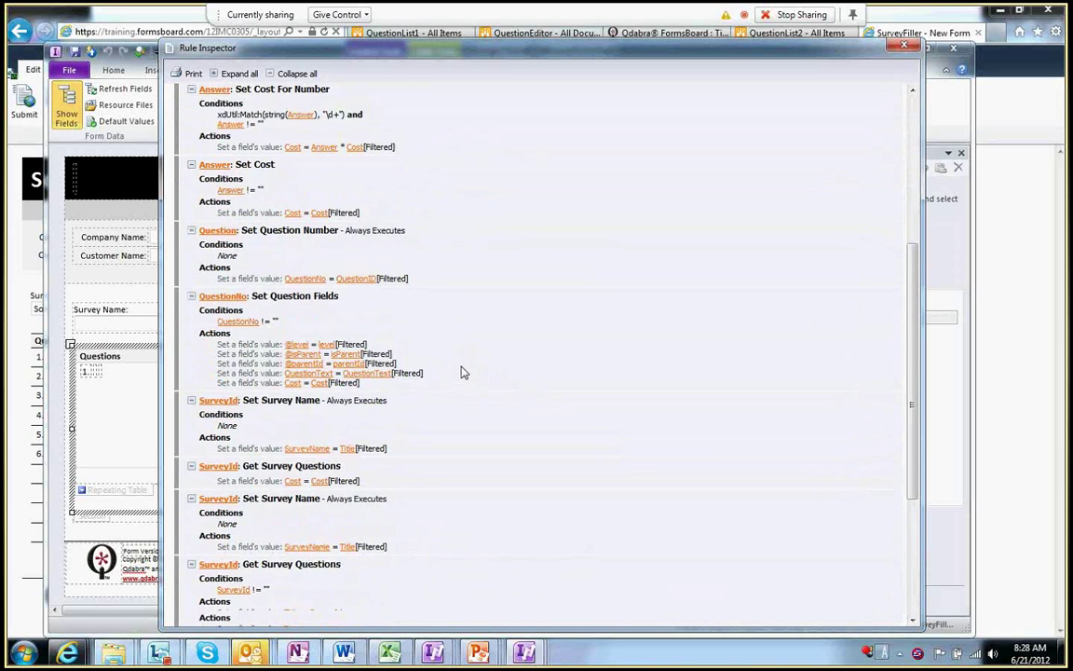
{"action": "scroll", "coordinate": [393, 391], "scroll_direction": "down", "scroll_amount": 1}
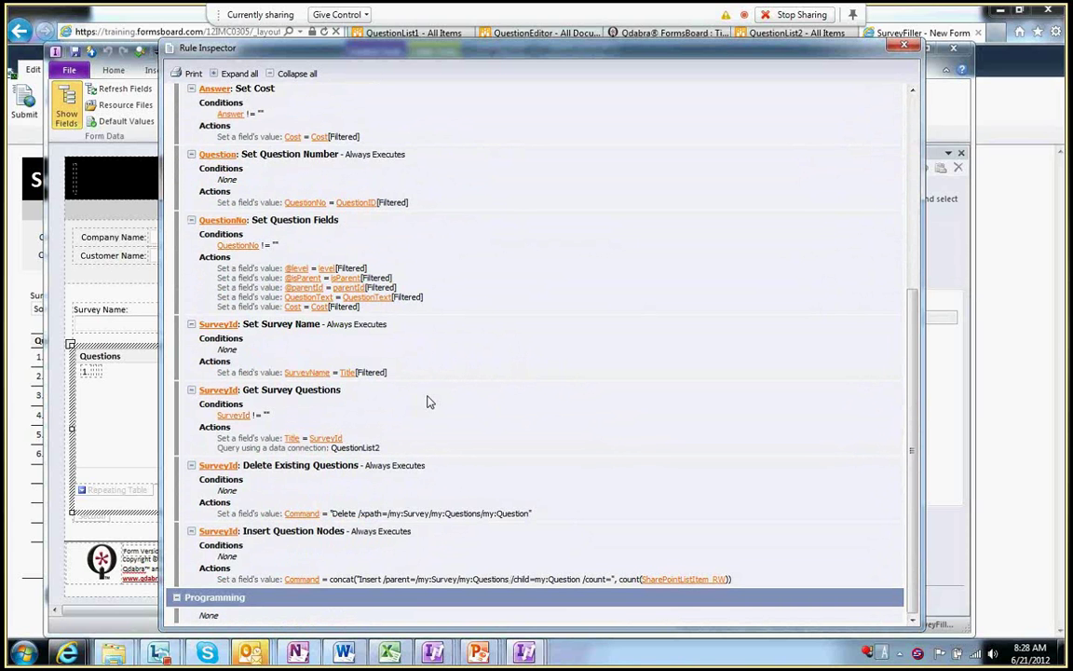
{"action": "scroll", "coordinate": [350, 277], "scroll_direction": "up", "scroll_amount": 5}
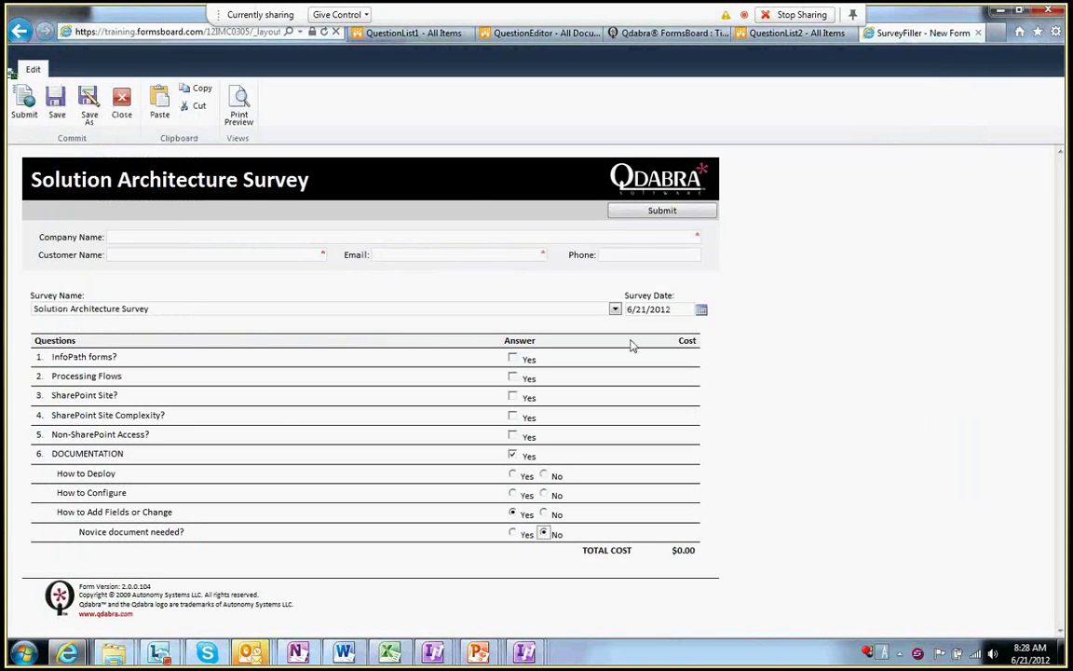
Switch to the PowerPoint slide show and advance to the Config Steps slide.
{"action": "key", "text": "alt+Tab"}
{"action": "key", "text": "Tab"}
{"action": "key", "text": "Tab"}
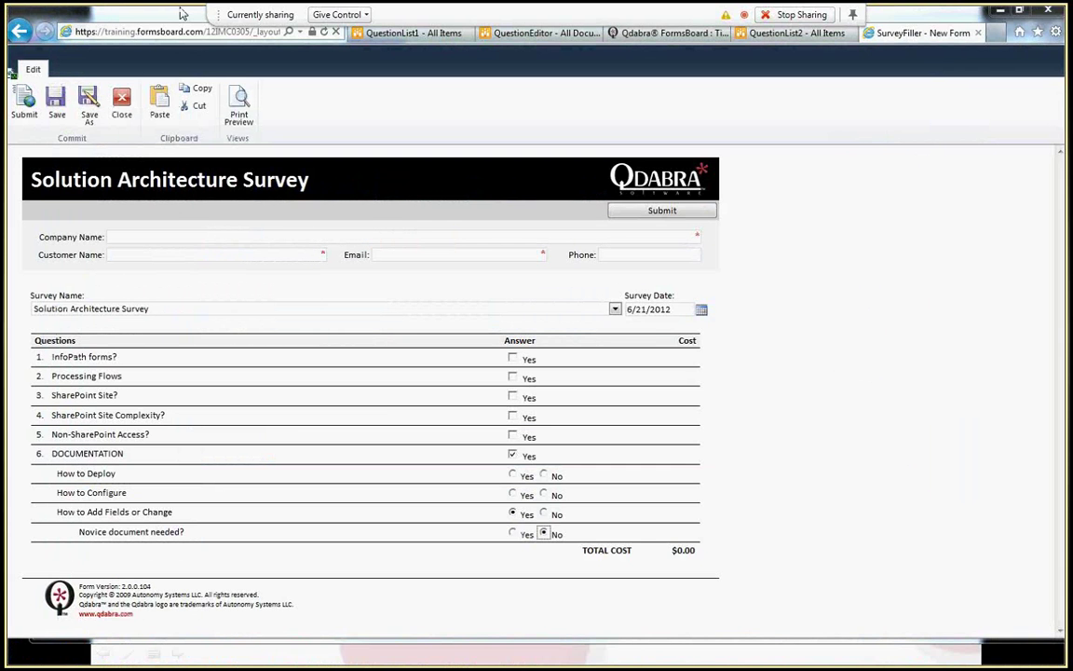
{"action": "key", "text": "alt+Tab"}
{"action": "key", "text": "Down"}
{"action": "key", "text": "Down"}
{"action": "key", "text": "Left"}
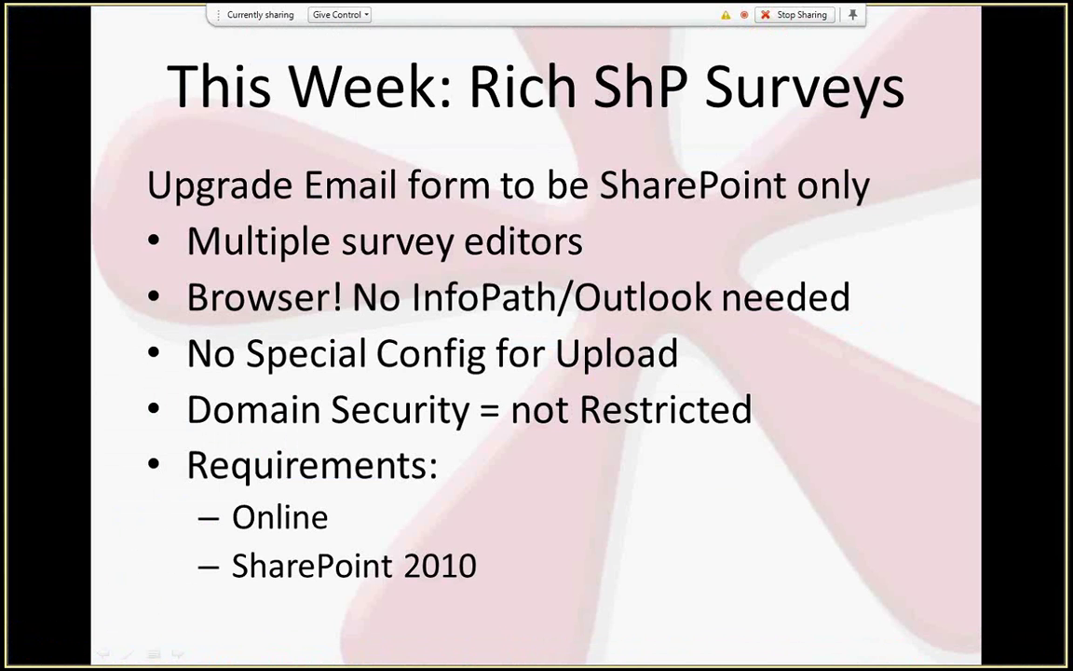
{"action": "key", "text": "Right"}
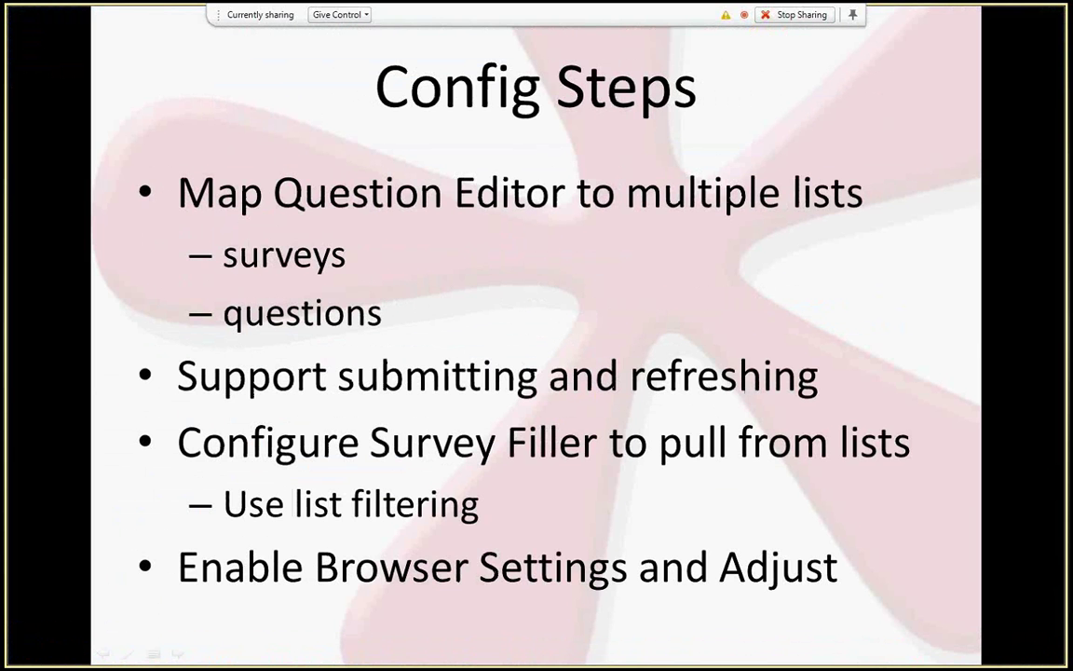